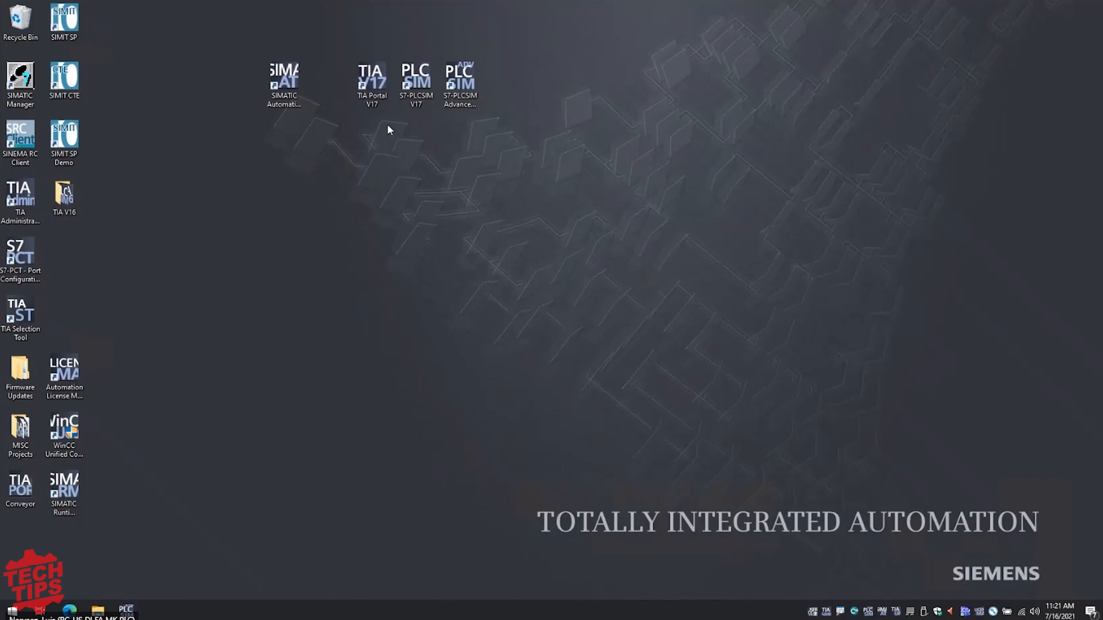
Step: Launch TIA Portal V17, open the existing Conveyor V16 project and upgrade it to V17
double_click(374, 86)
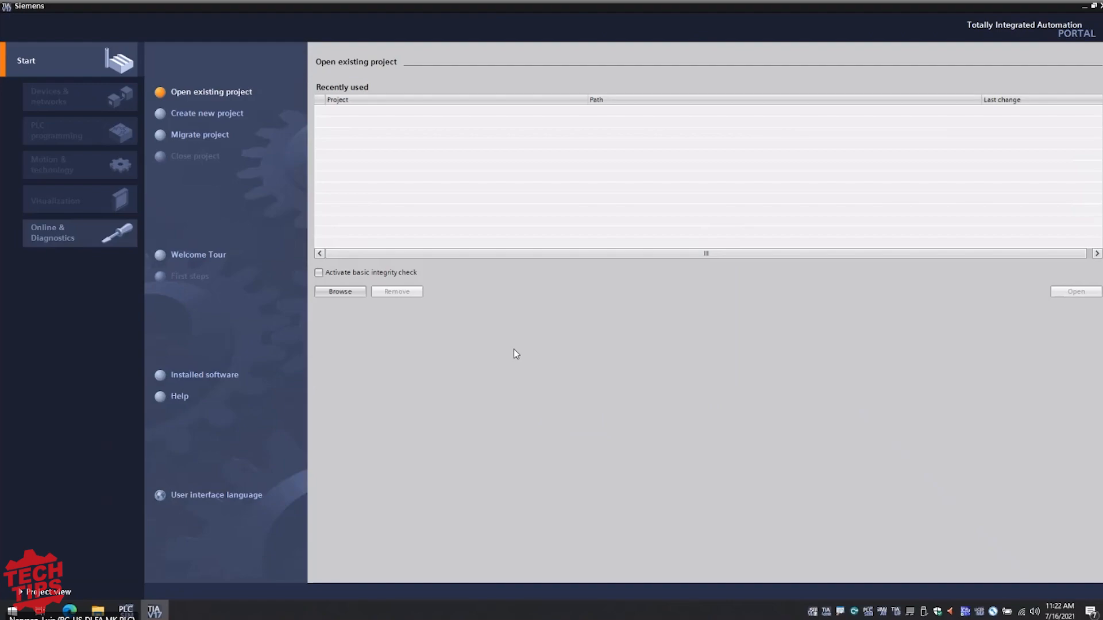
click(346, 293)
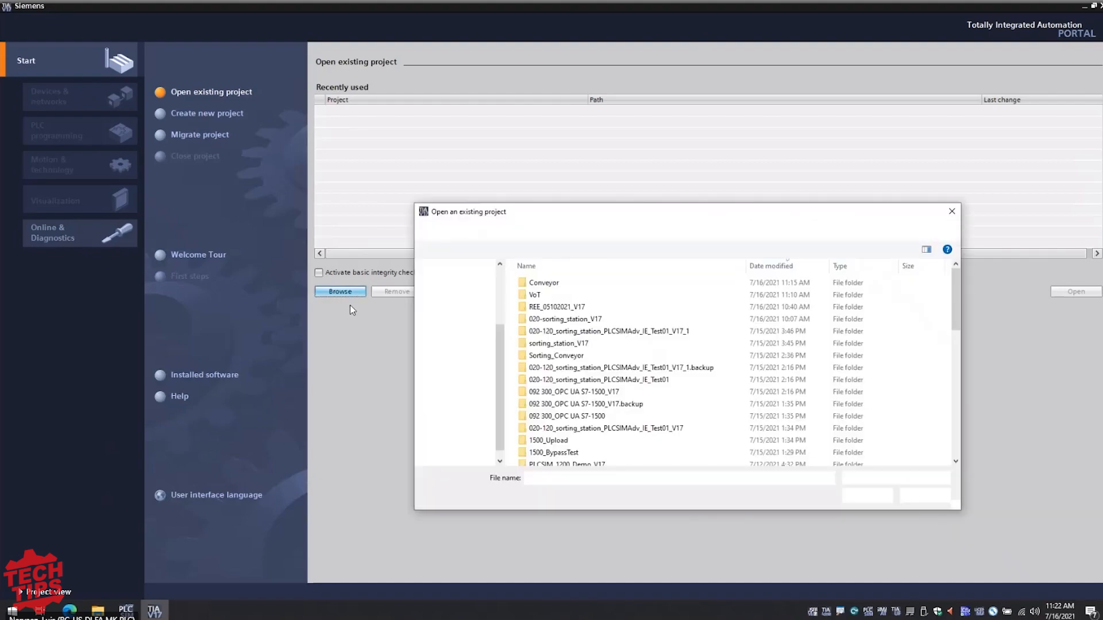
double_click(557, 279)
click(553, 382)
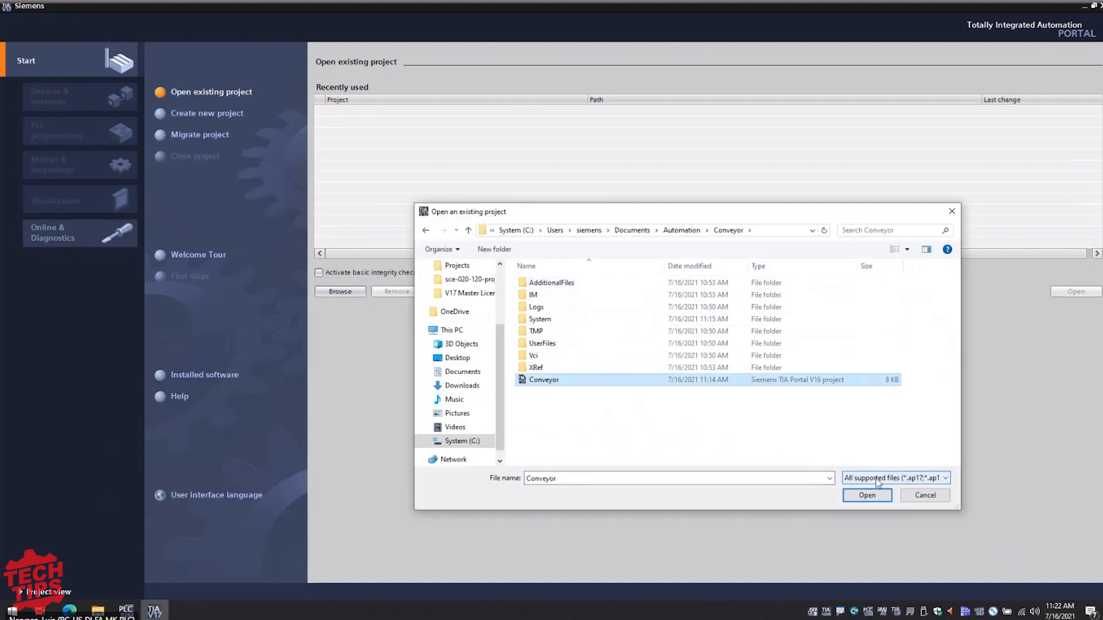
click(866, 496)
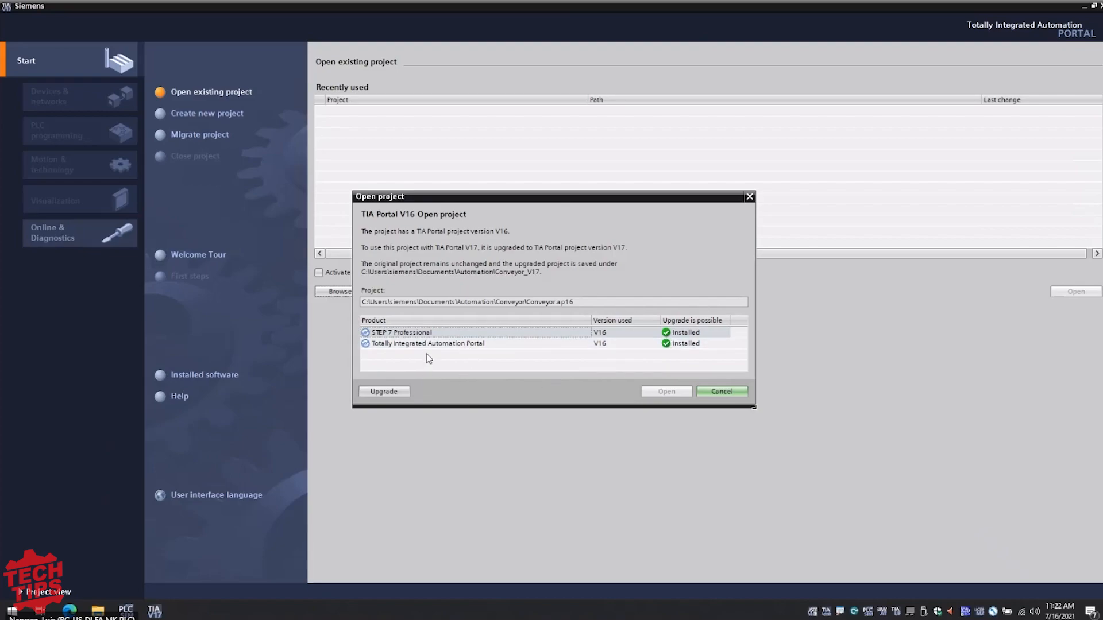
click(405, 393)
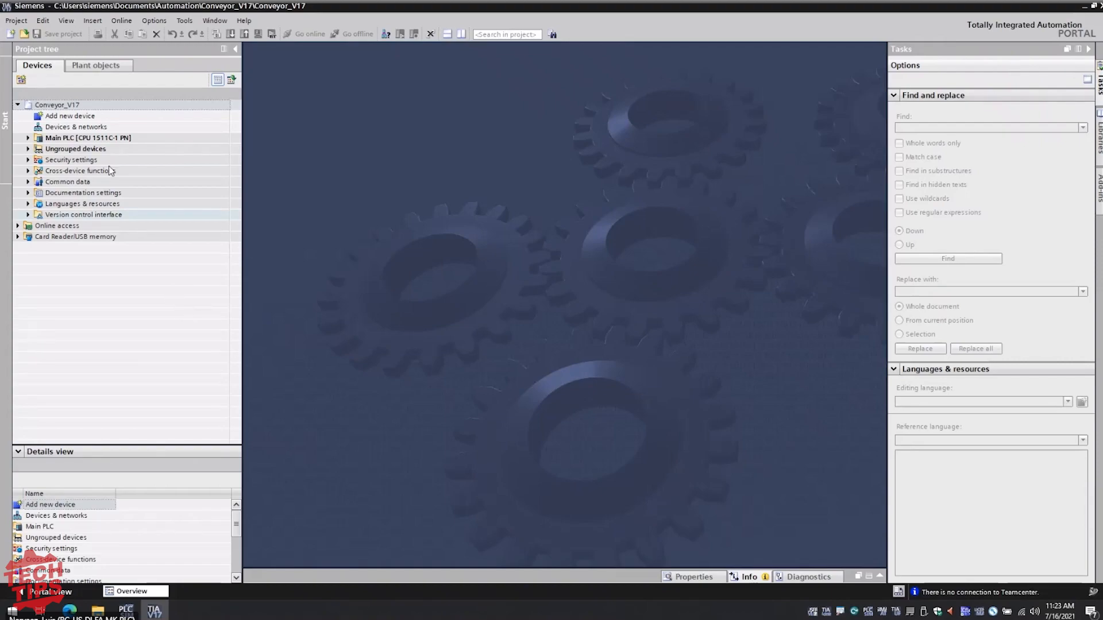
click(102, 142)
key(F2)
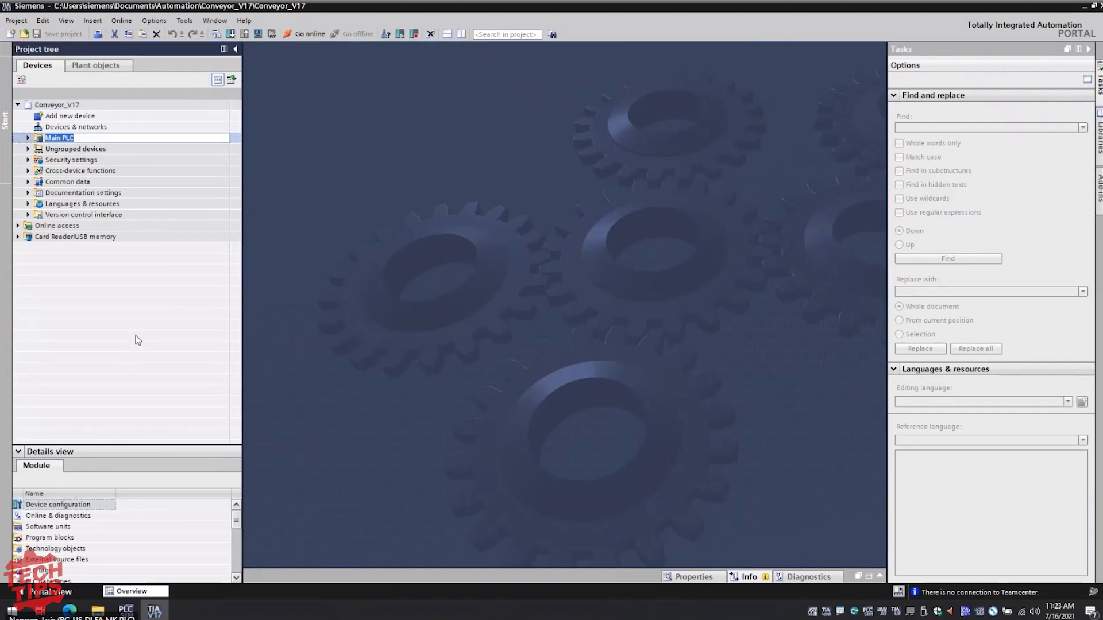
key(Return)
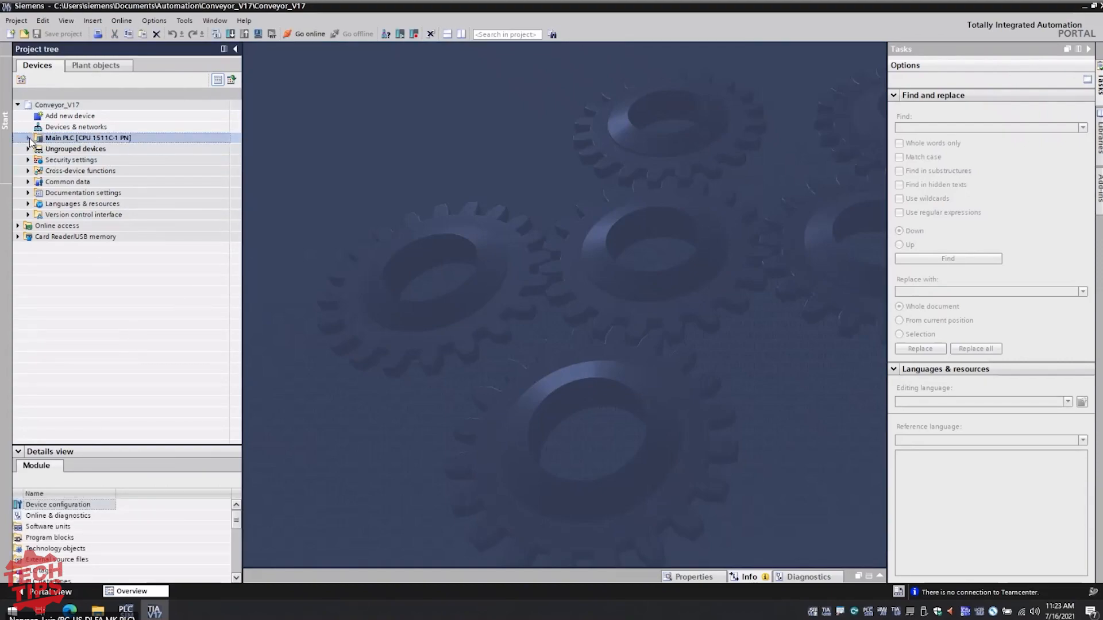
Step: Open the device configuration of the Main PLC and collapse the device overview table to widen the graphical view
click(28, 138)
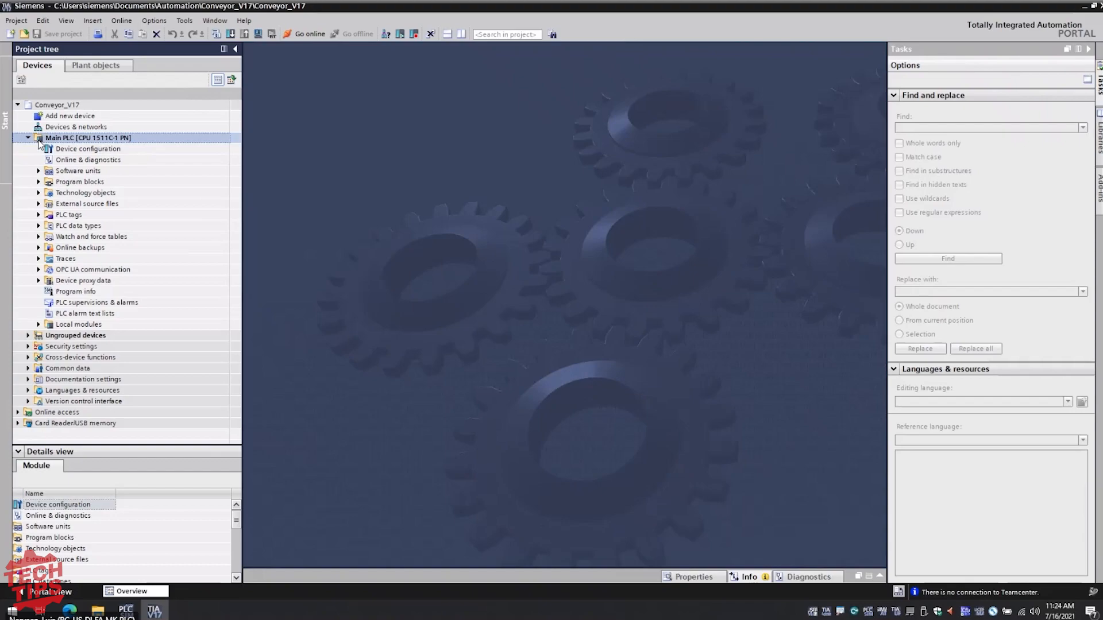
double_click(85, 148)
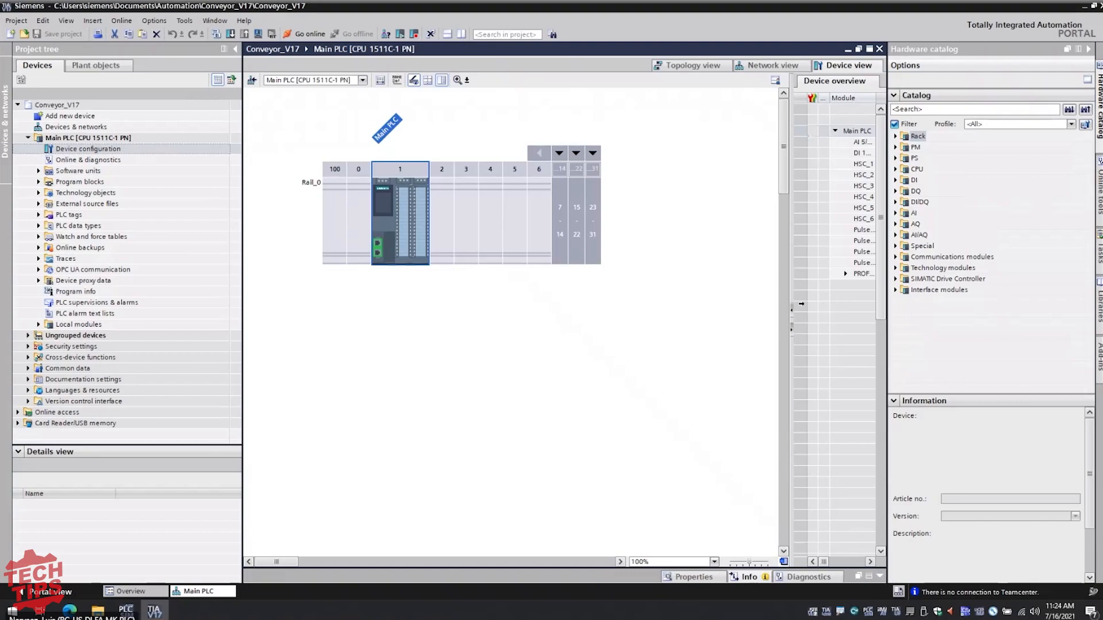
click(791, 327)
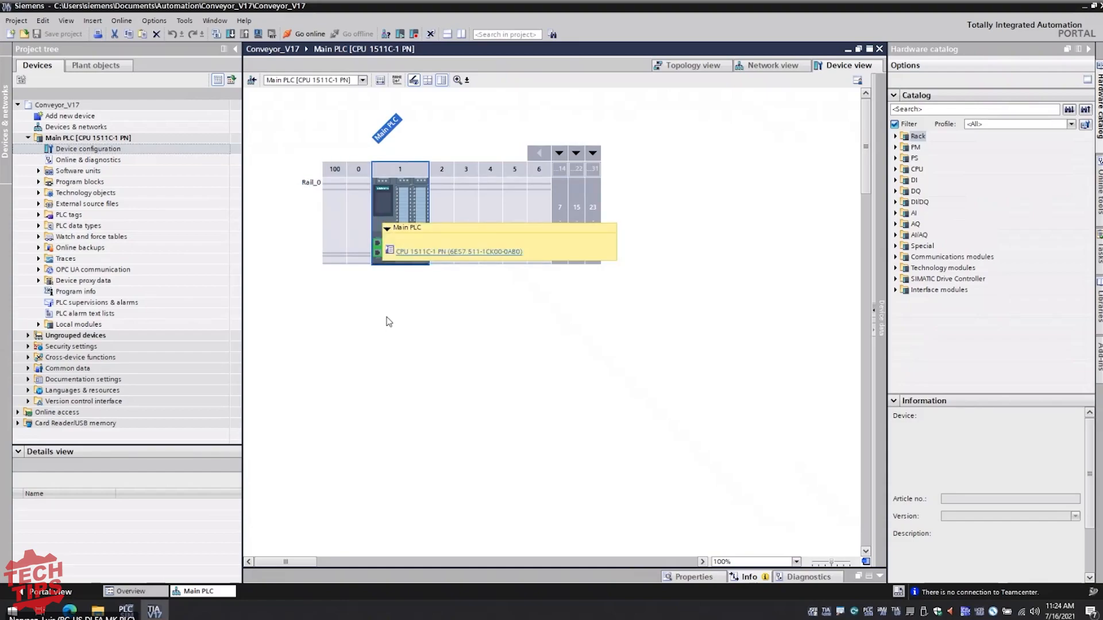
Step: Show the CPU's properties under the device view, enlarge that area, collapse Protection & Security and expand the General group
click(878, 578)
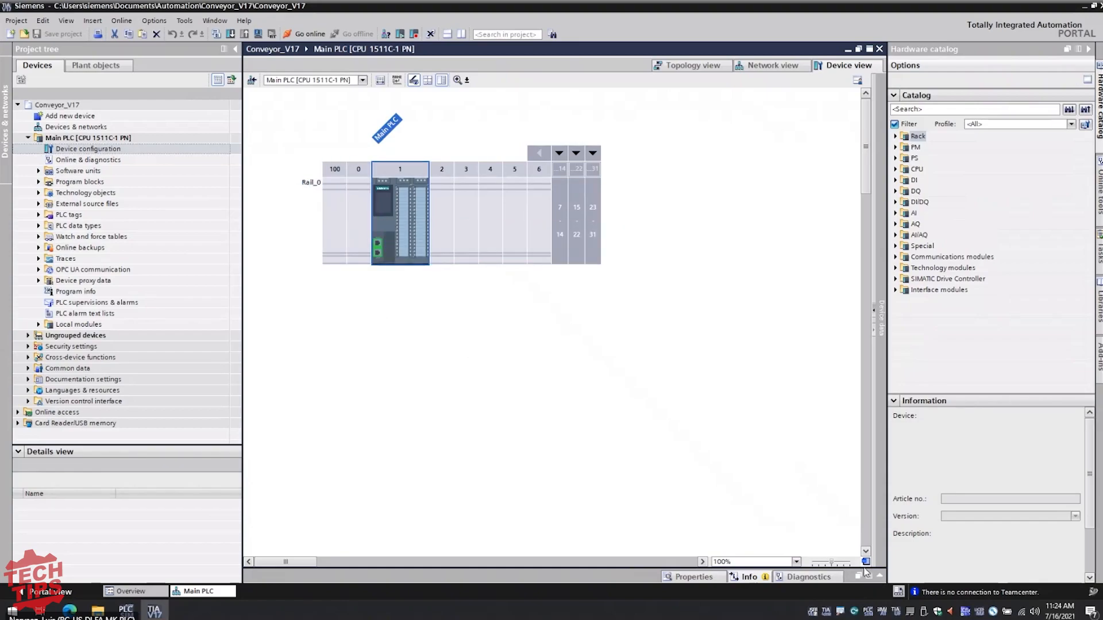
click(856, 576)
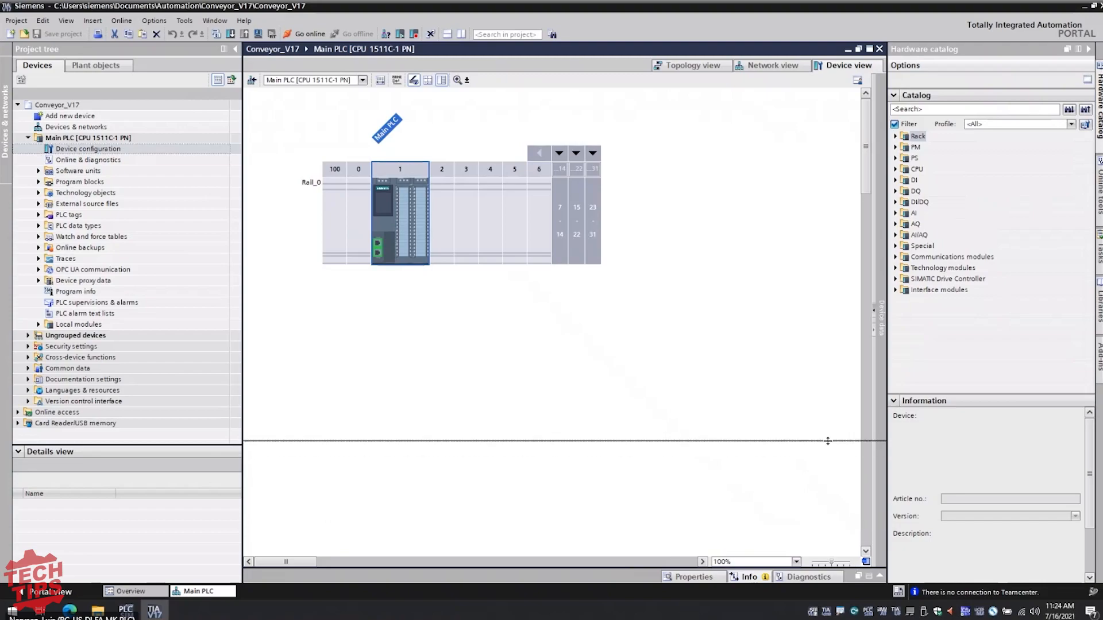
click(718, 452)
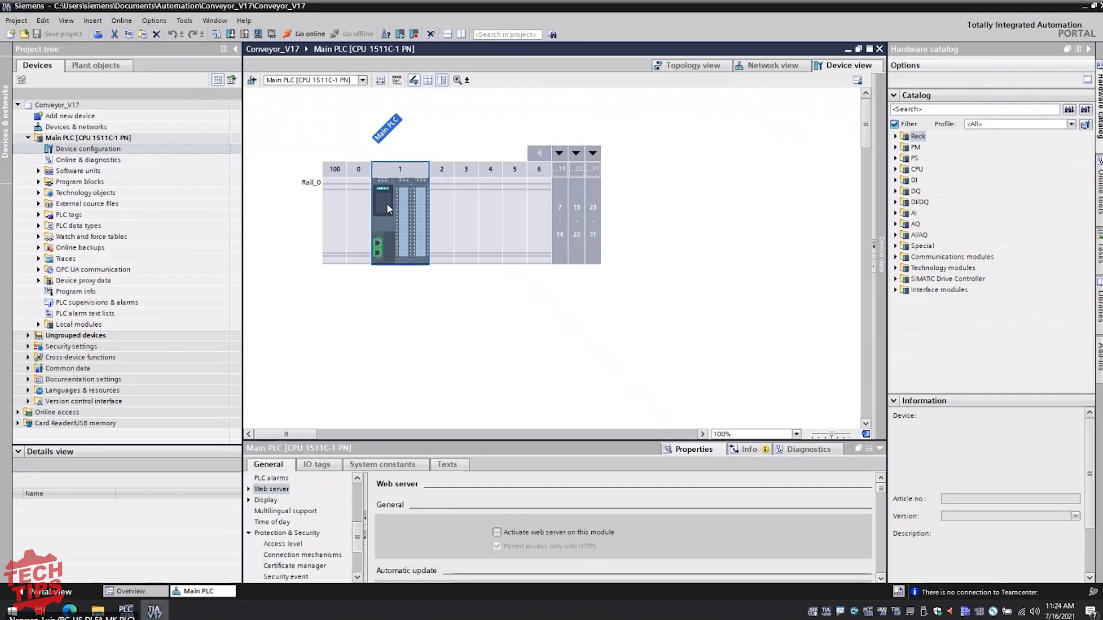
click(248, 533)
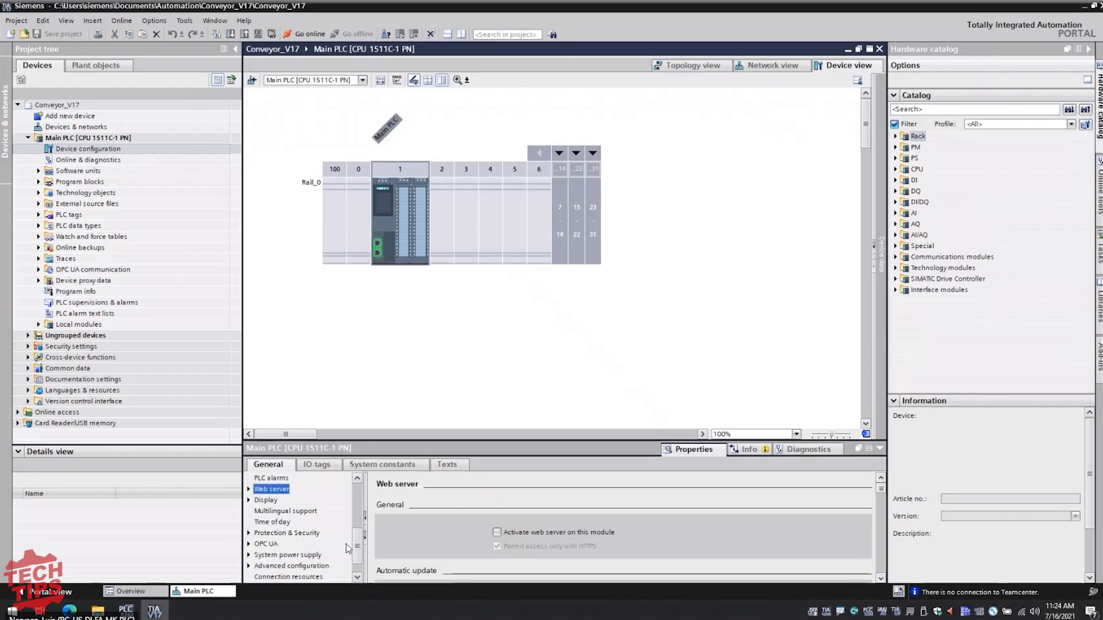
drag(357, 543, 359, 488)
click(249, 478)
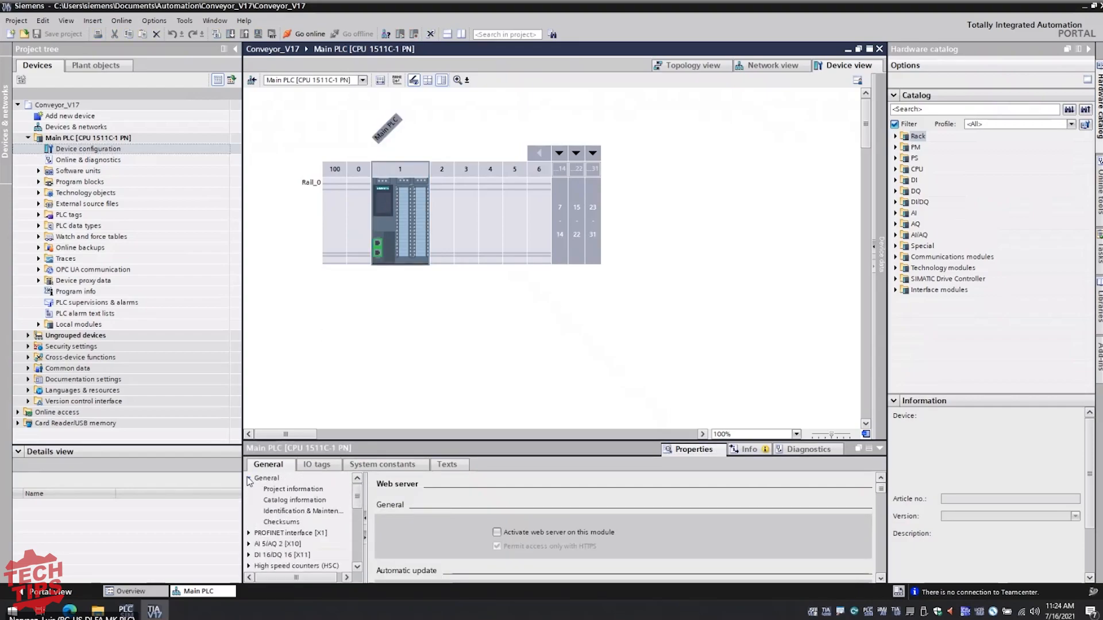
drag(451, 441, 435, 357)
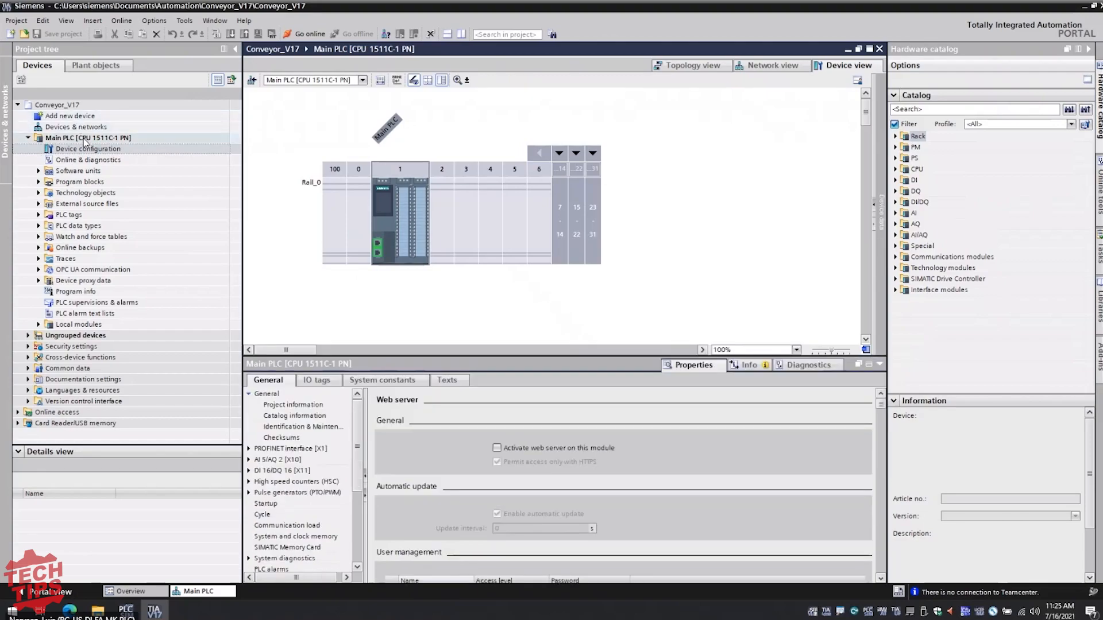
Step: Check the article number and firmware version in the Main PLC's catalog information, and close the properties dialog
click(84, 141)
right_click(84, 140)
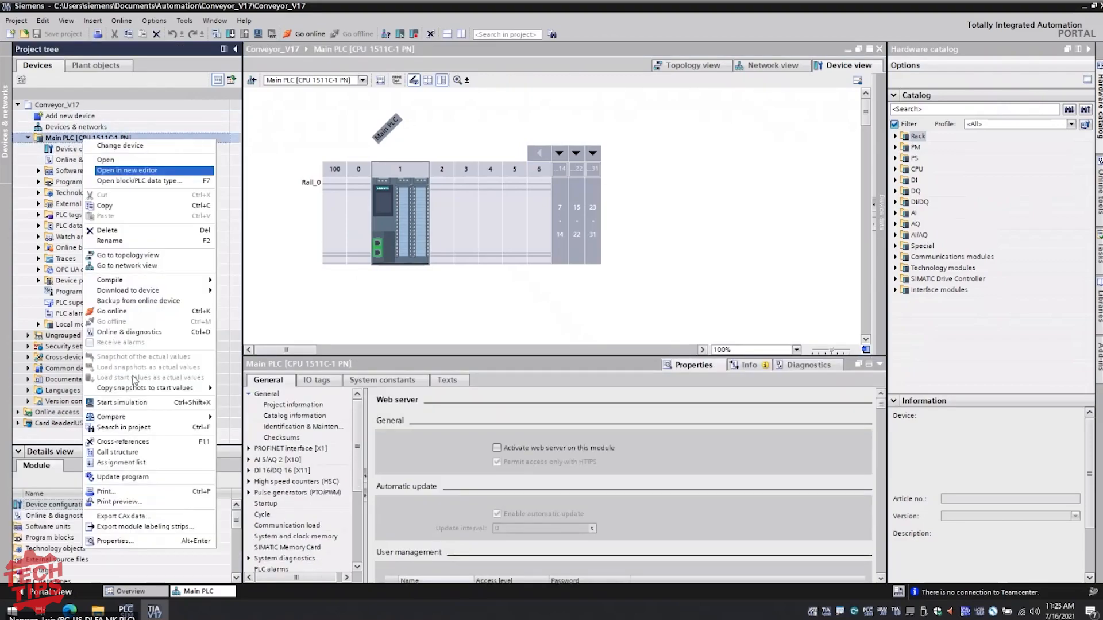
click(161, 542)
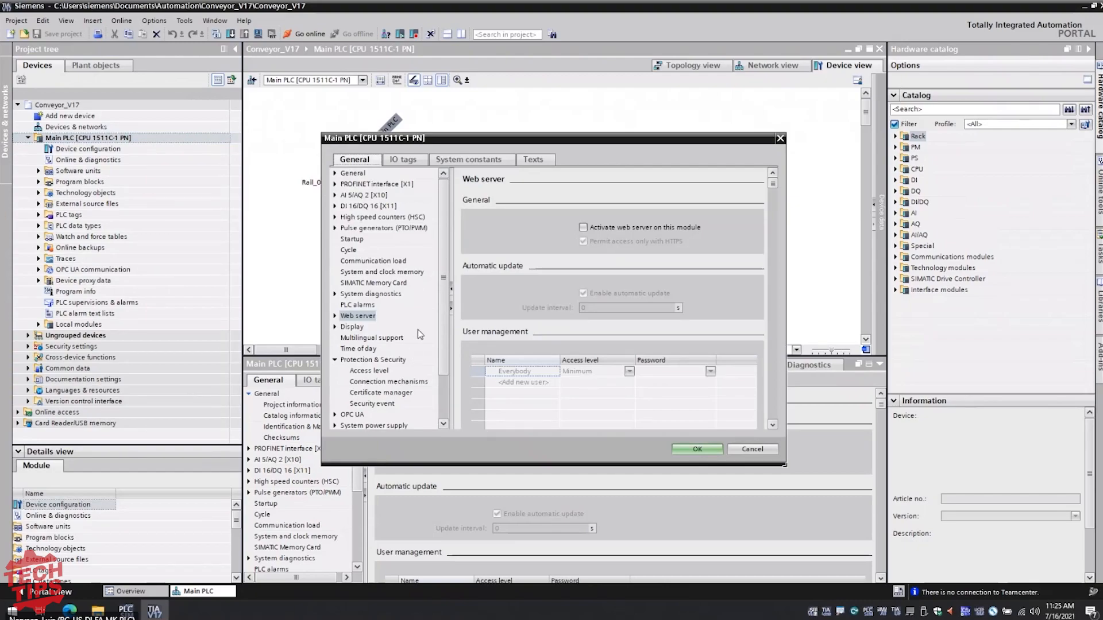
click(335, 173)
click(365, 196)
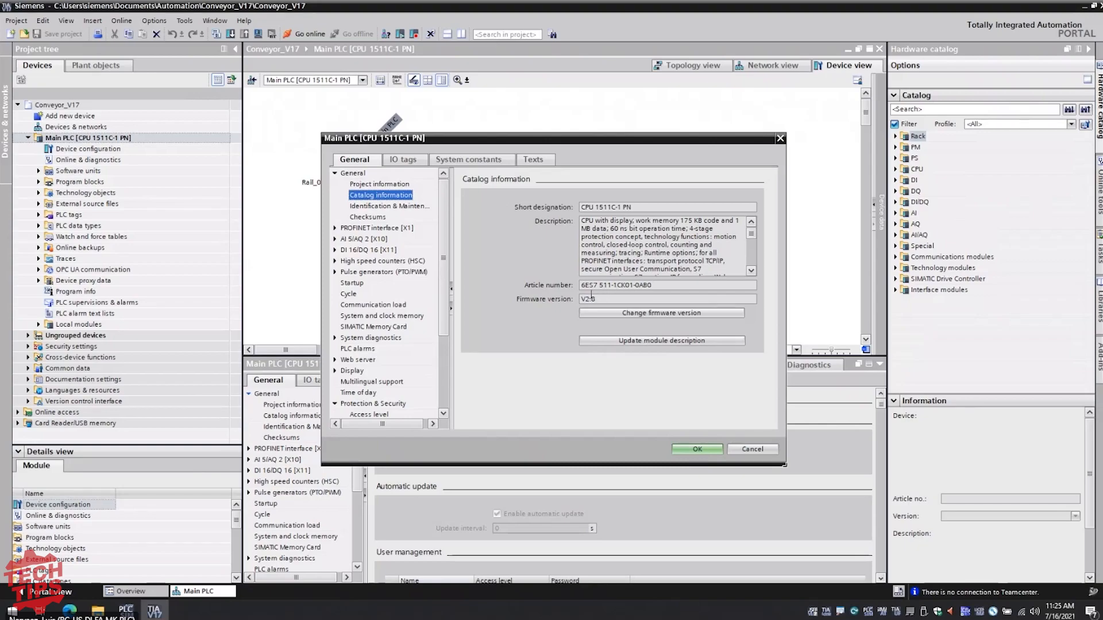
click(780, 139)
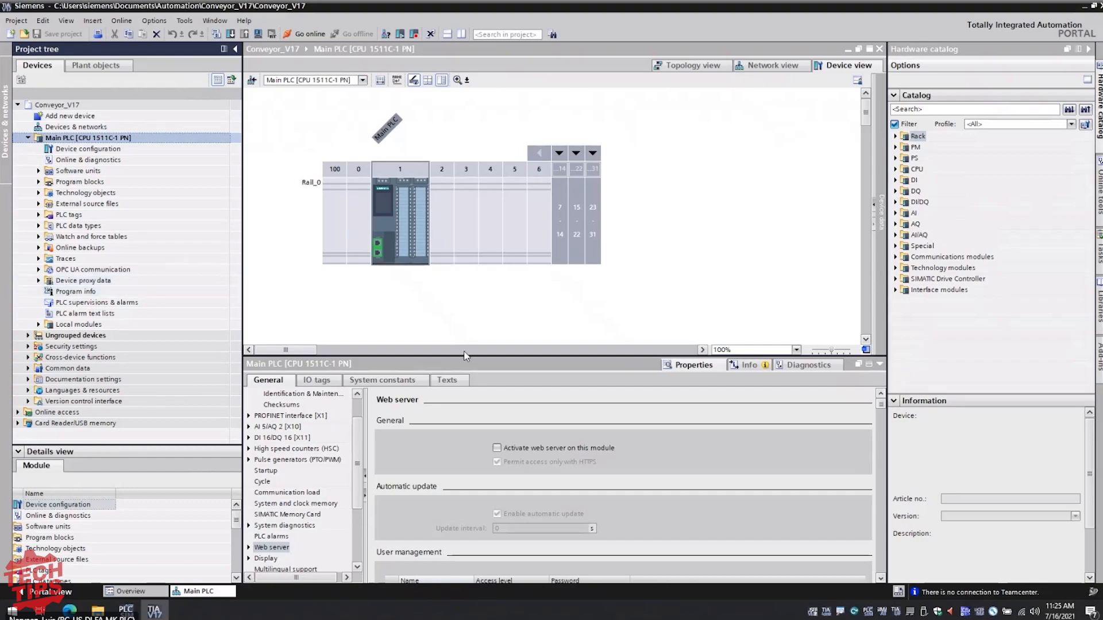
Step: Try changing the CPU in the device view to CPU 1511C-1 PN, article 6ES7 511-1CK01-0AB0, with firmware V2.9
click(746, 320)
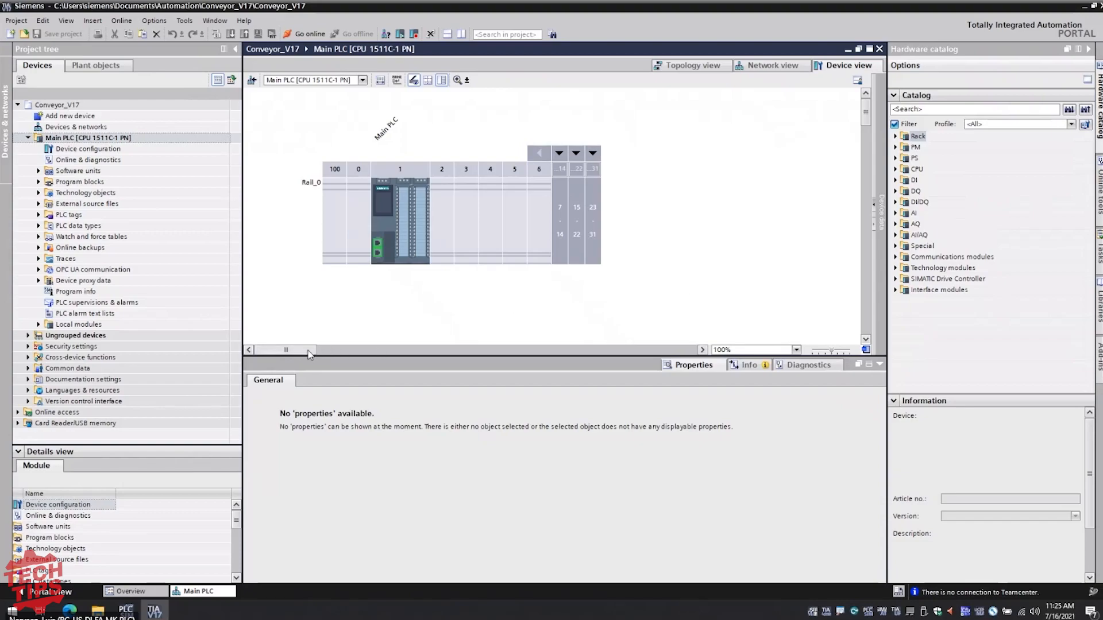
click(390, 232)
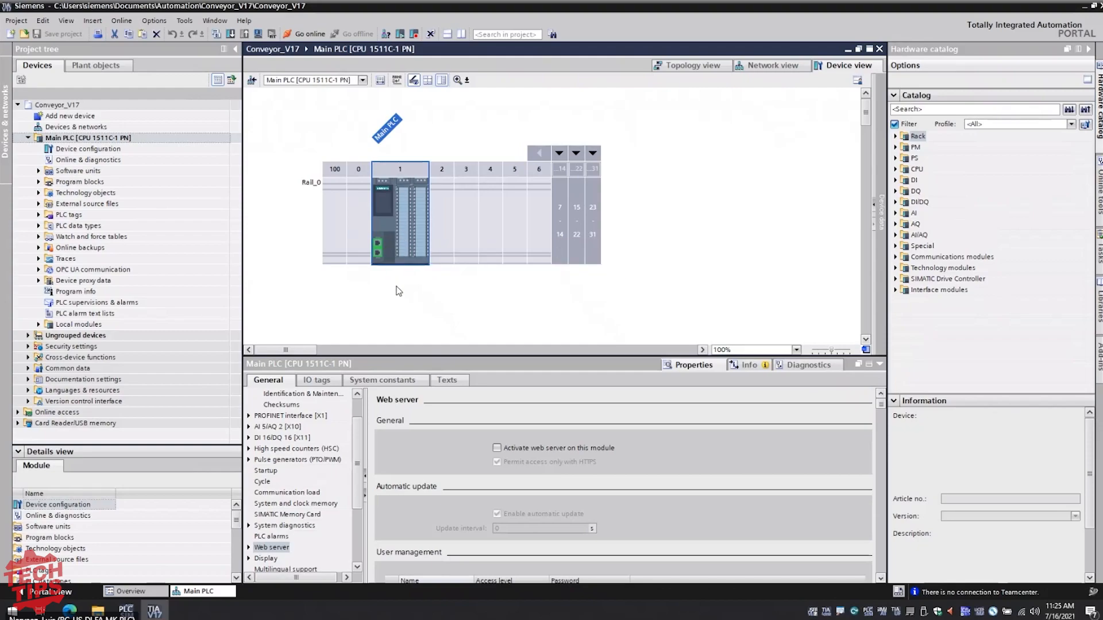
right_click(386, 225)
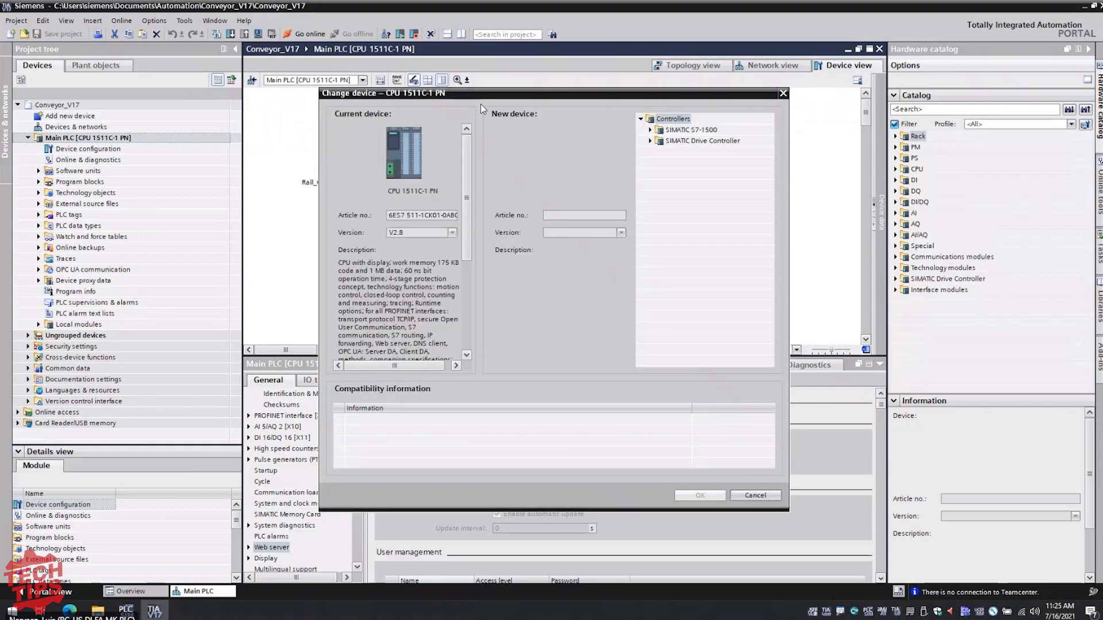
click(651, 131)
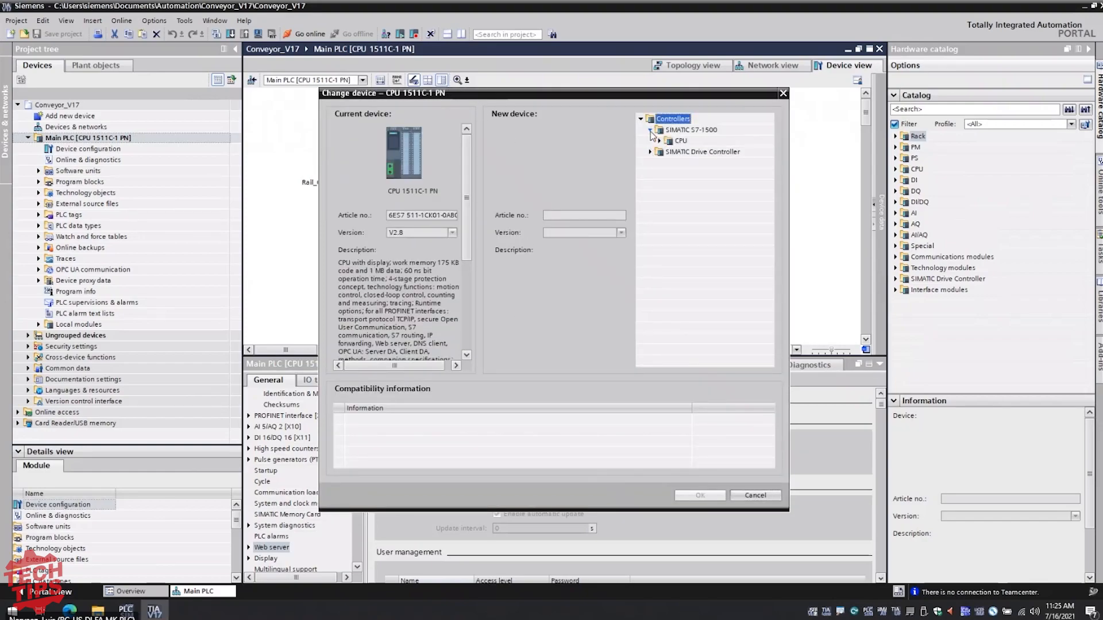
click(662, 141)
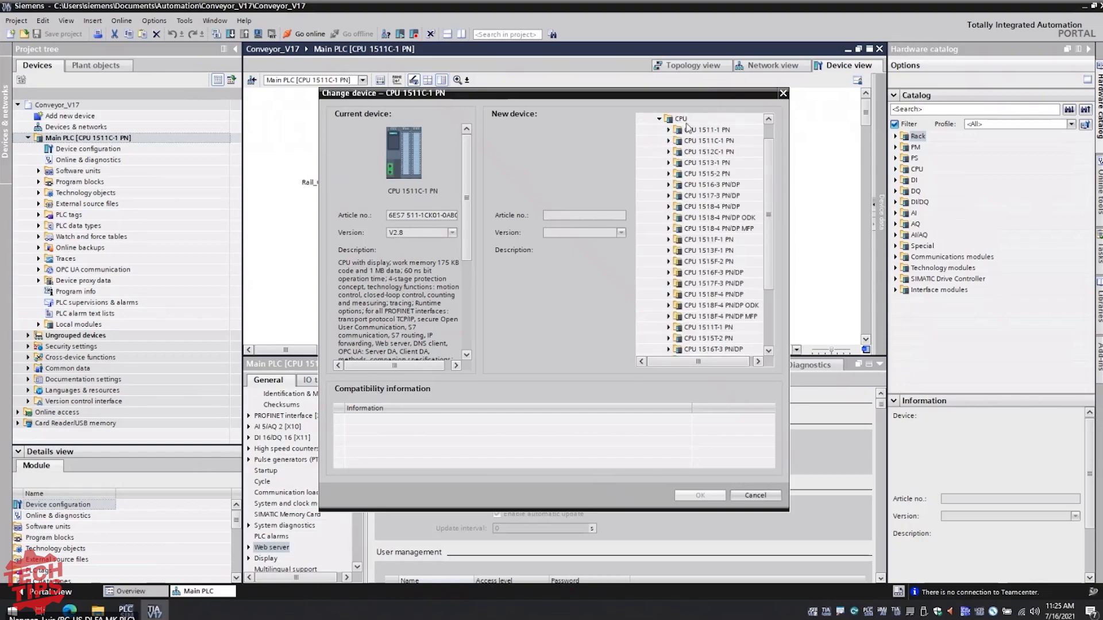
click(669, 141)
click(706, 165)
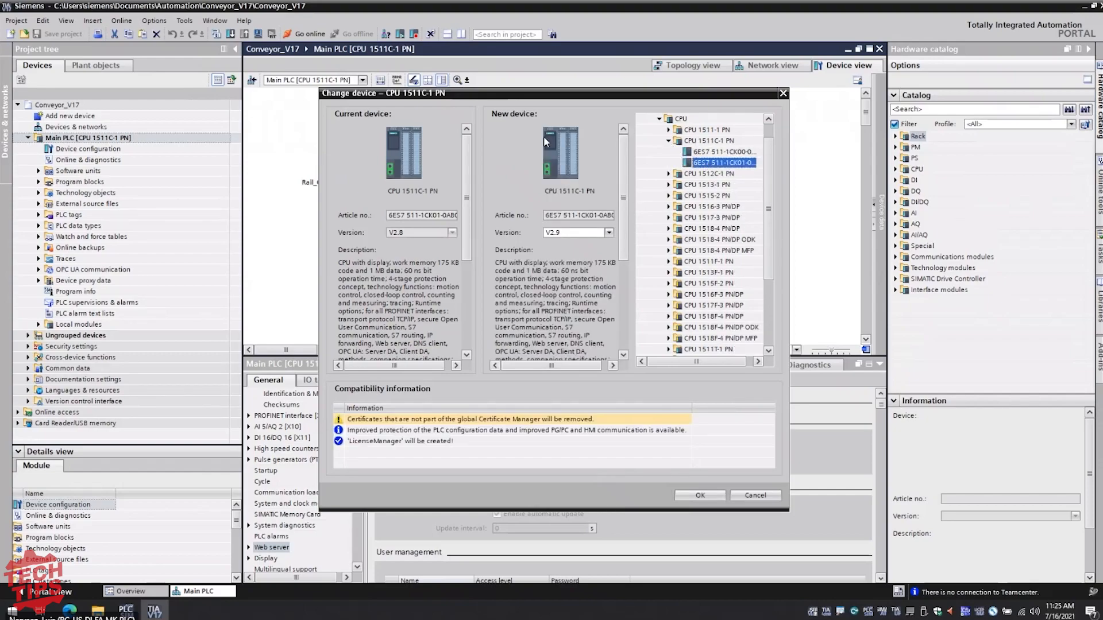
click(574, 232)
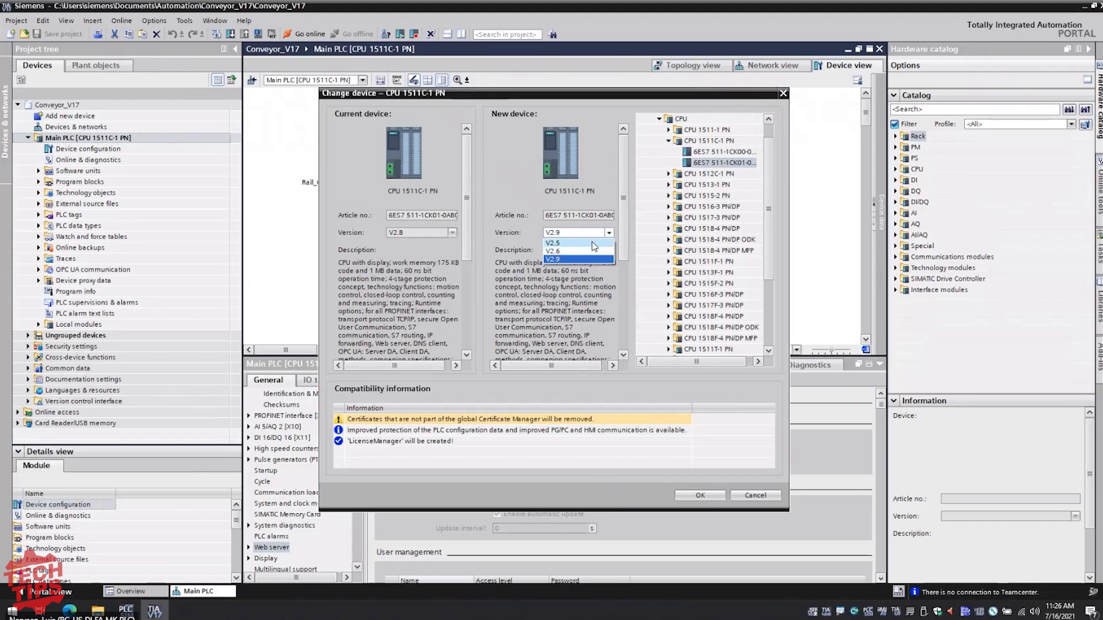
click(563, 259)
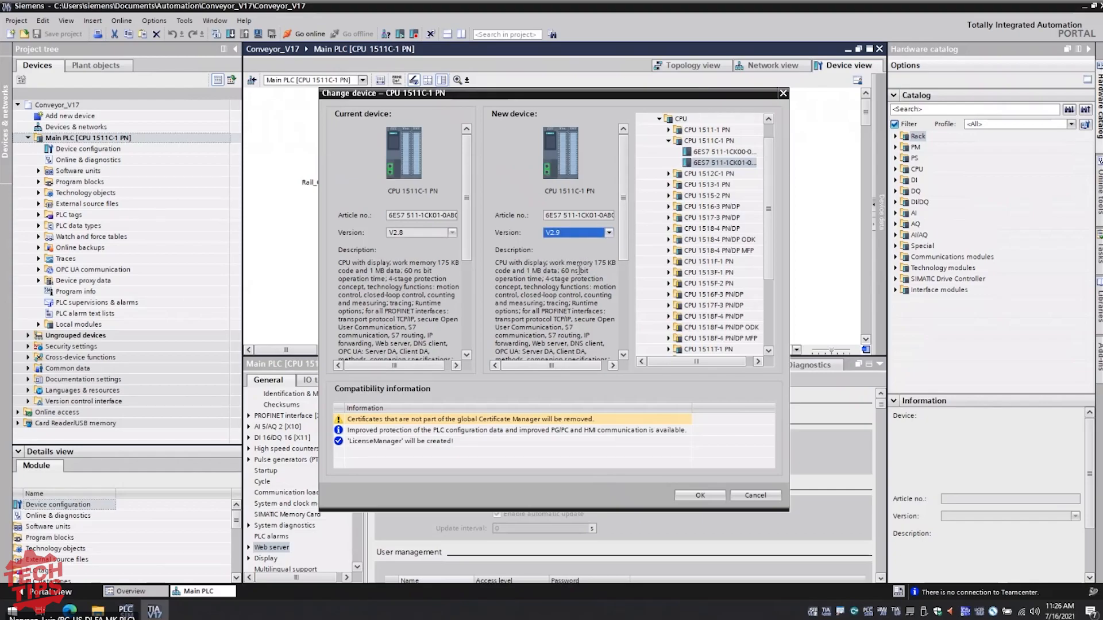
Step: Compare the descriptions of the current and new CPU, and cancel the device change
drag(625, 246, 627, 270)
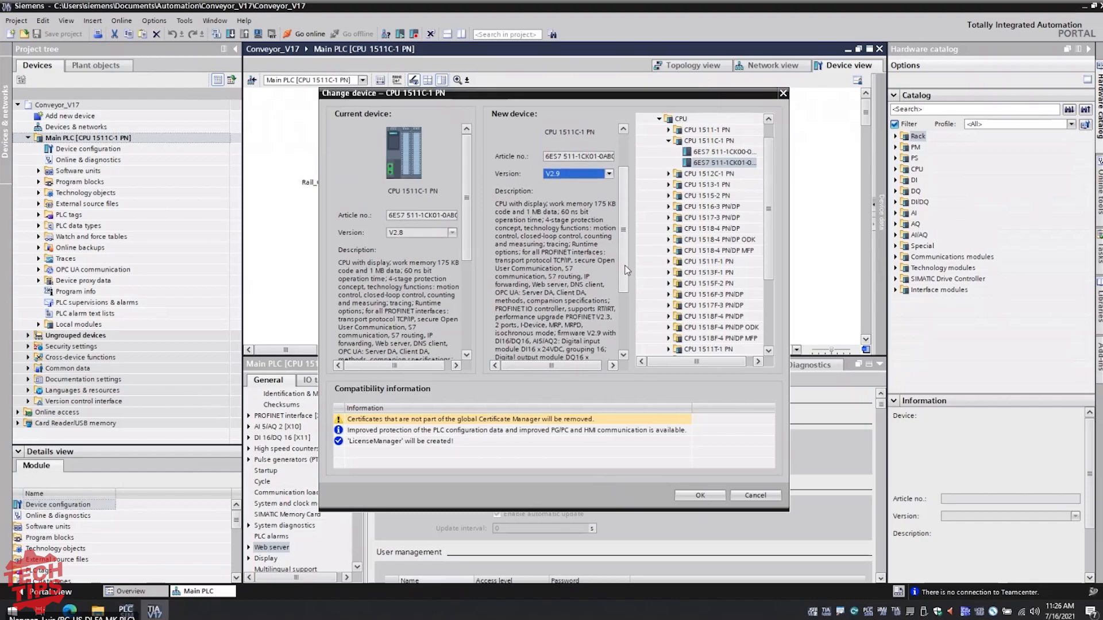
drag(466, 213, 467, 287)
drag(627, 244, 625, 289)
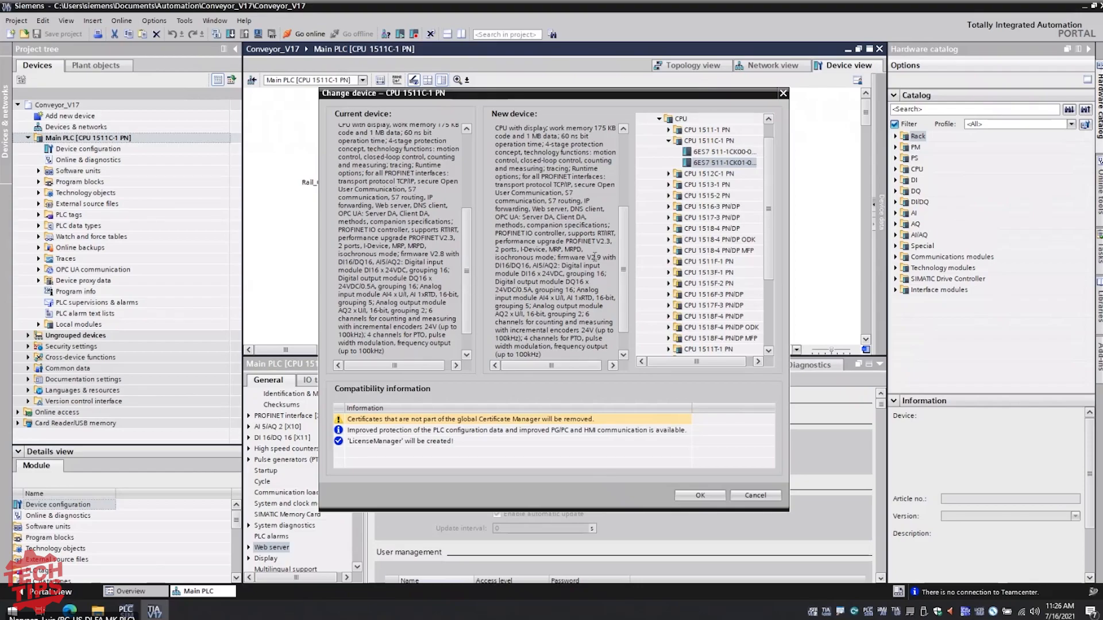
scroll(605, 239, up, 1)
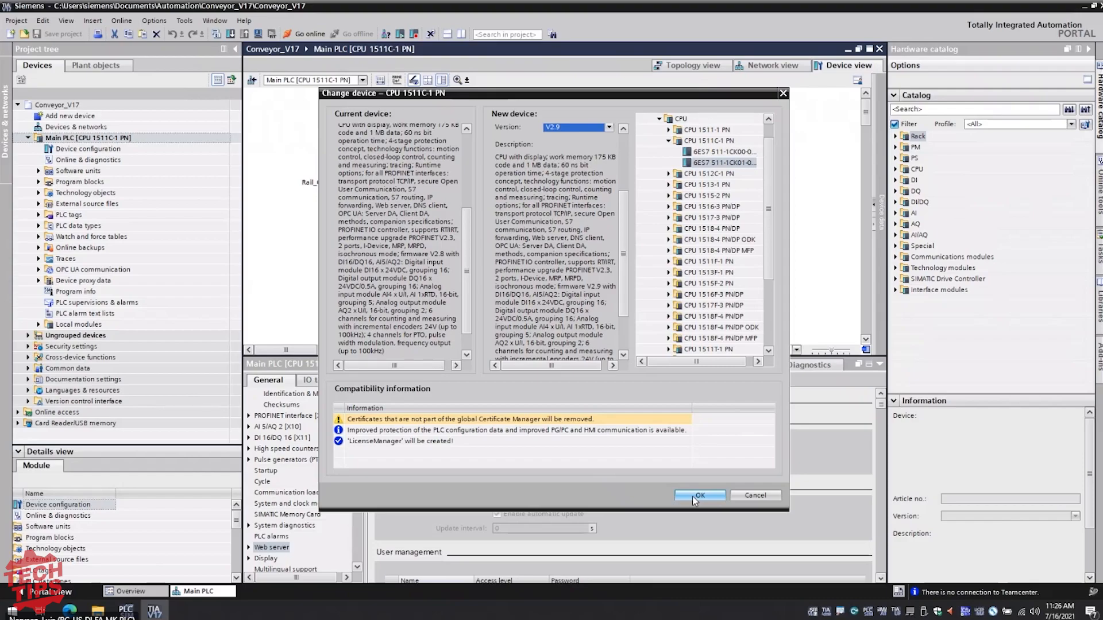
click(751, 501)
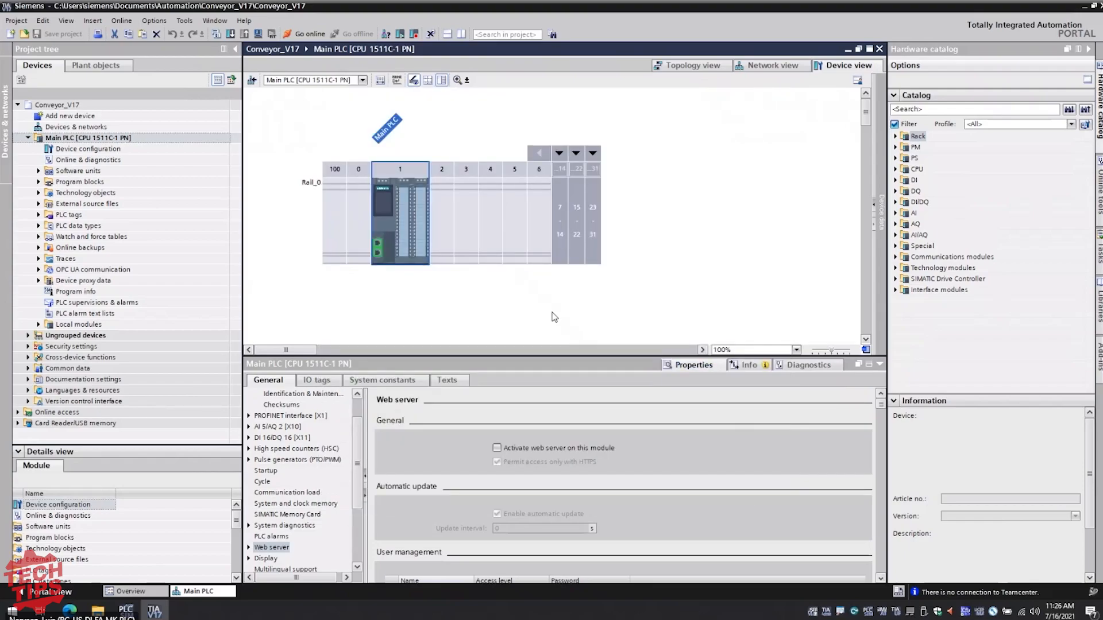
Step: Show the General settings in the CPU's properties below the device view
scroll(357, 429, up, 1)
click(267, 394)
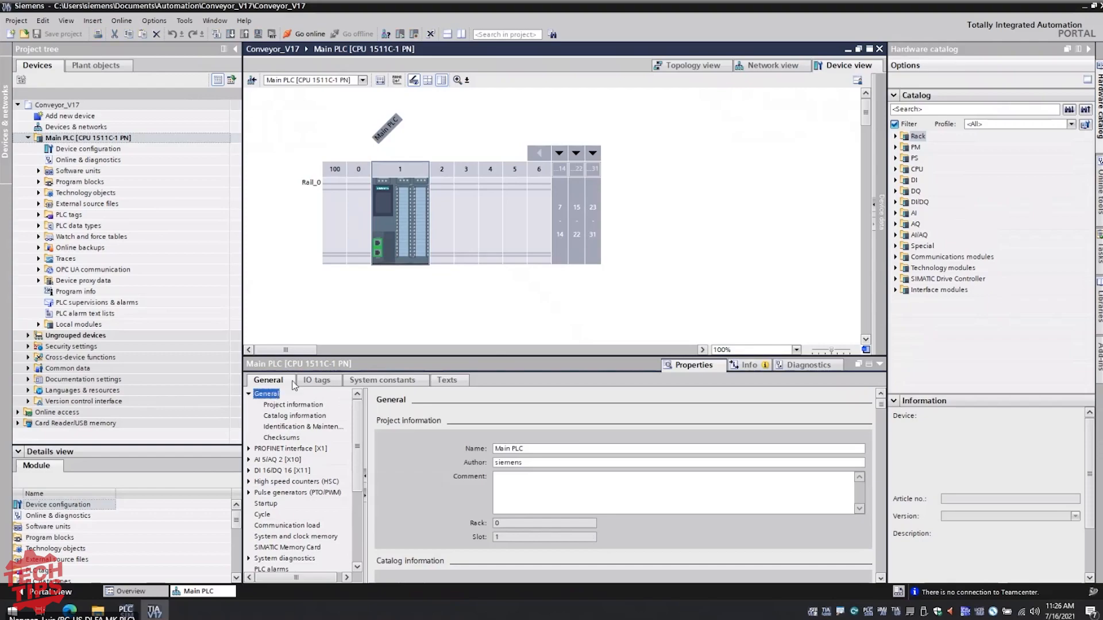
right_click(383, 207)
click(409, 495)
Step: Open the properties dialog of Main PLC from the project tree and show its catalog information
right_click(115, 138)
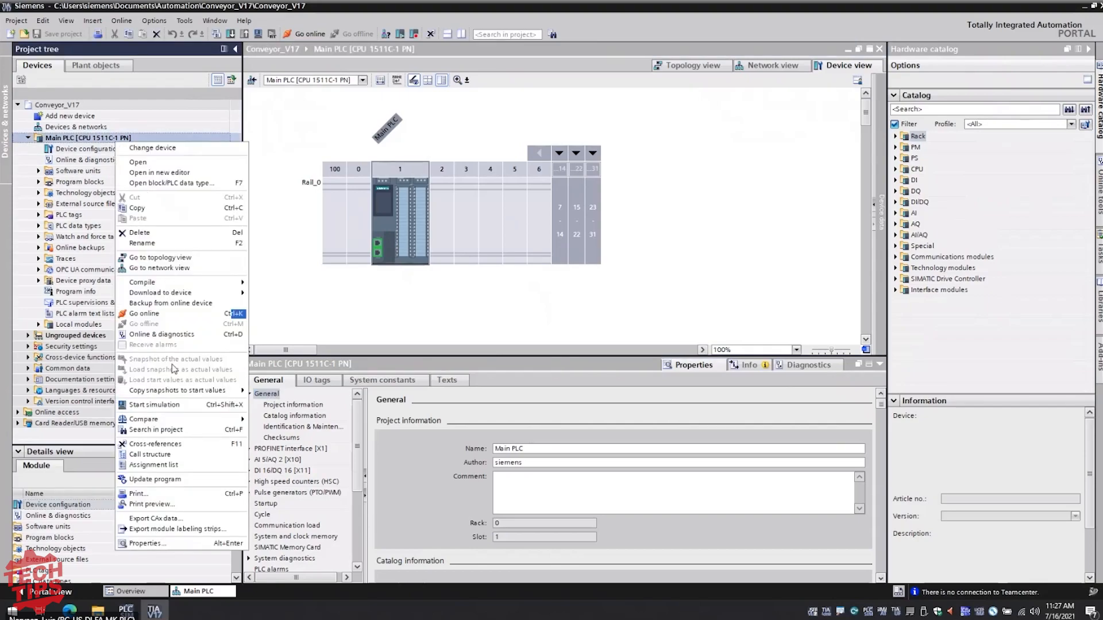
click(148, 542)
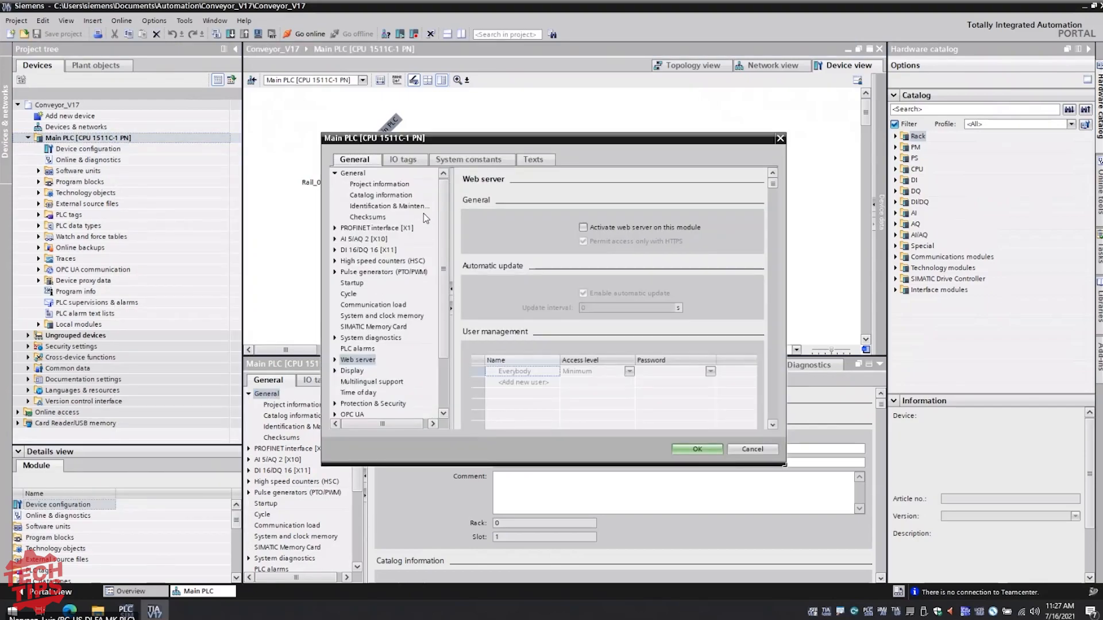
click(352, 173)
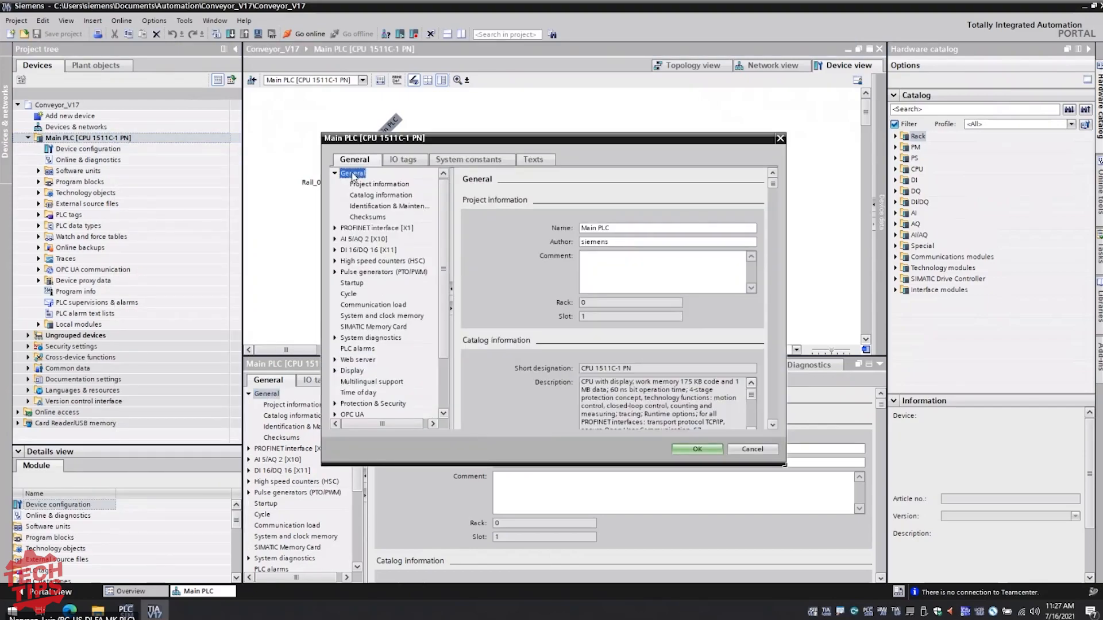
click(335, 173)
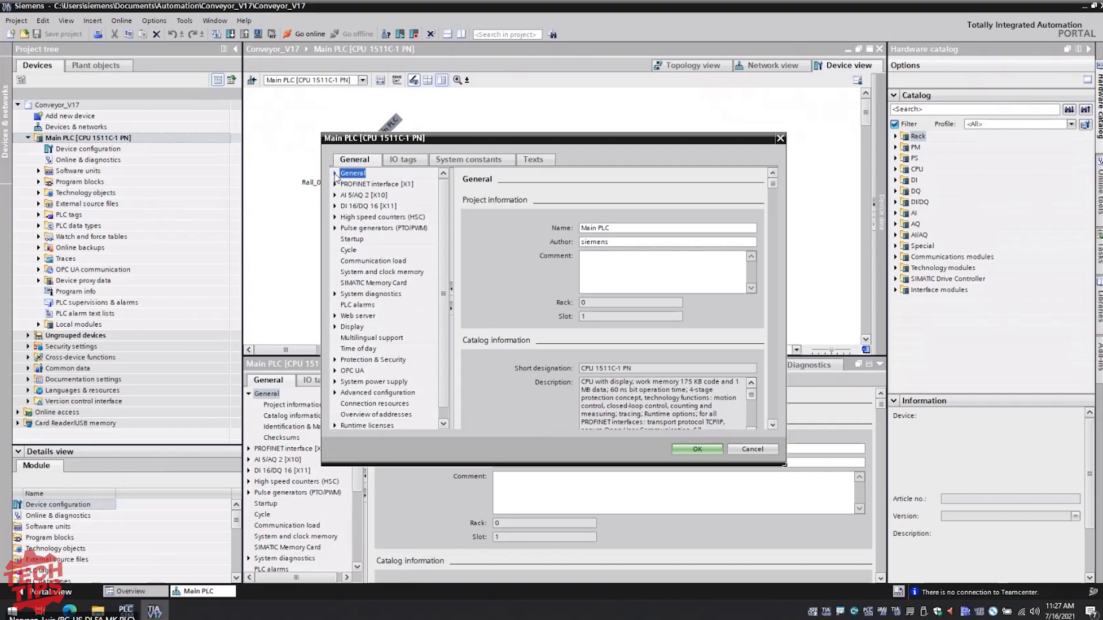
click(336, 173)
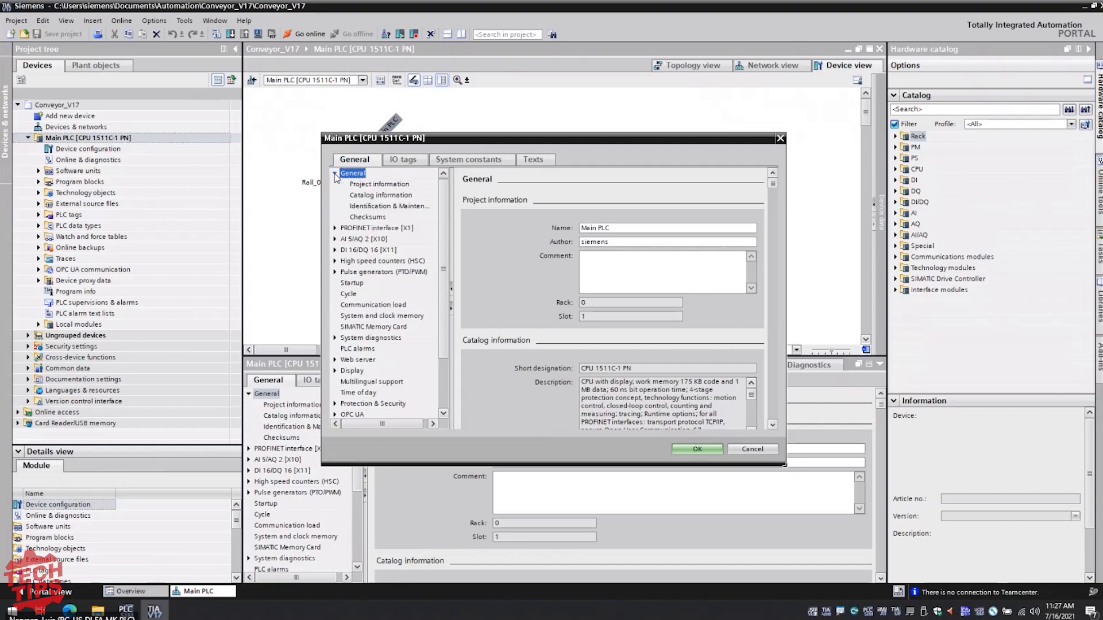
click(363, 196)
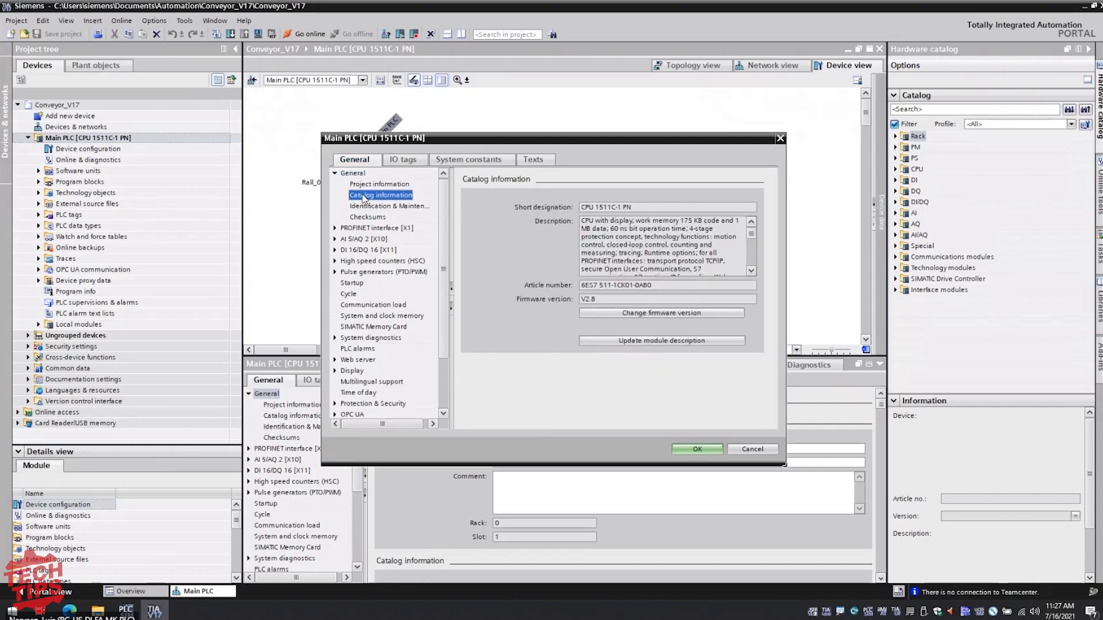
Step: Change the firmware version of the CPU with article number 6ES7 511-1CK01-0AB0 to V2.9 and accept the device change
click(615, 314)
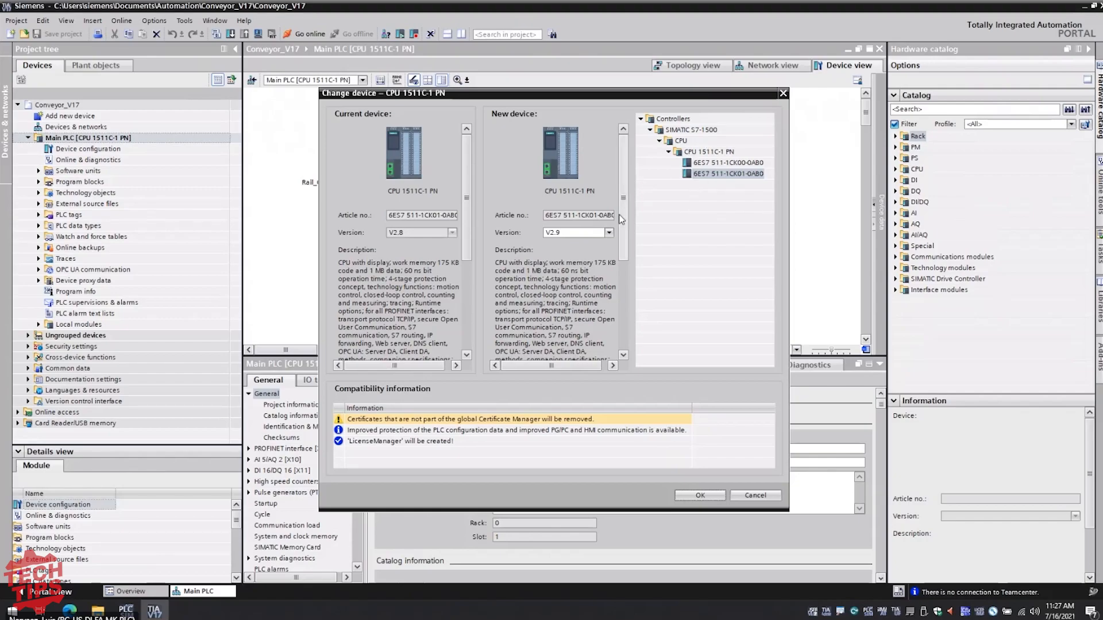
click(742, 174)
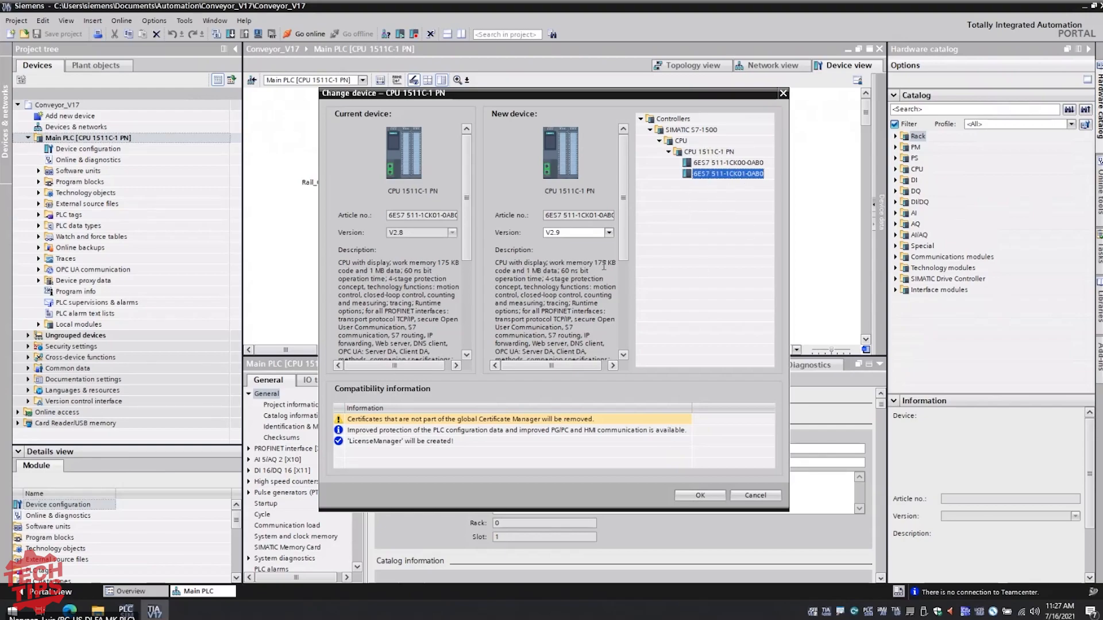
click(609, 234)
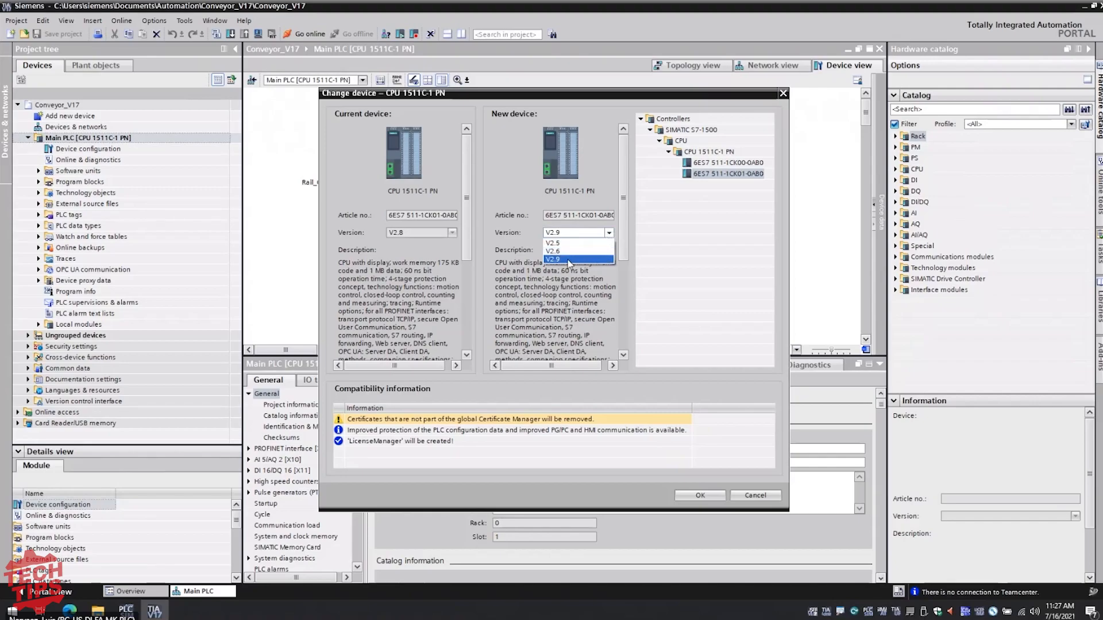
click(586, 260)
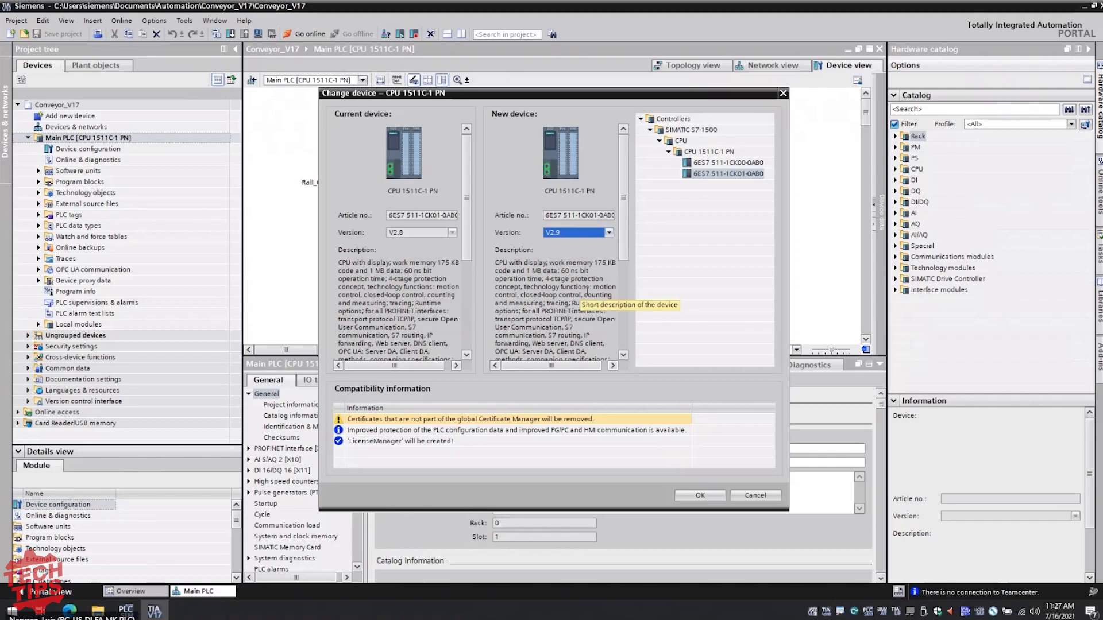
click(712, 497)
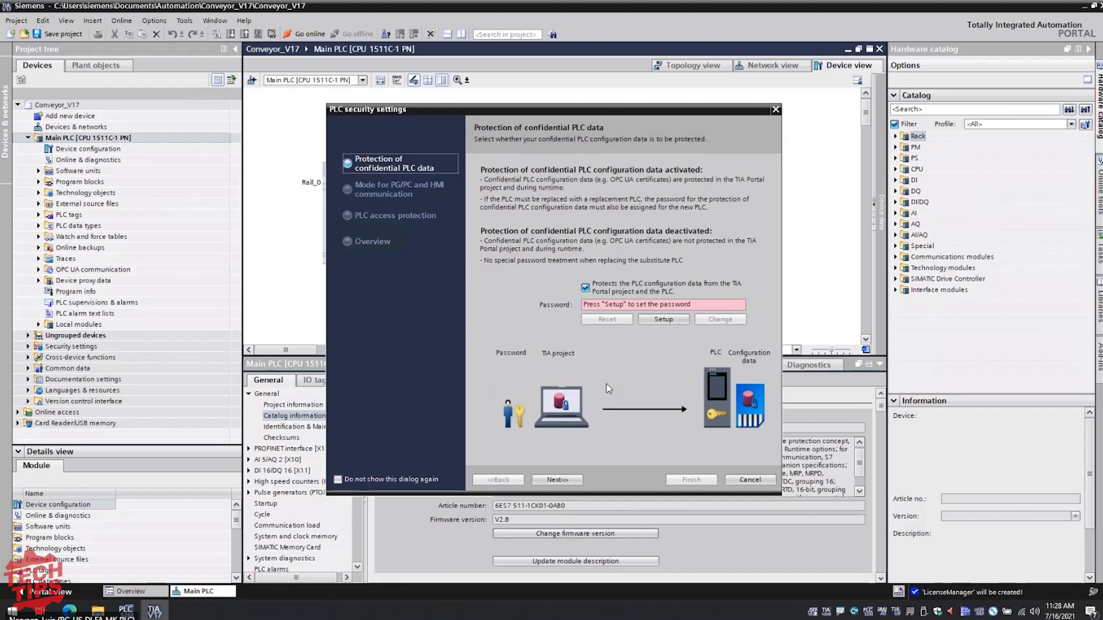
Step: Disable protection of confidential PLC configuration data and permit legacy as well as secure PG/PC and HMI communication
click(585, 287)
click(555, 479)
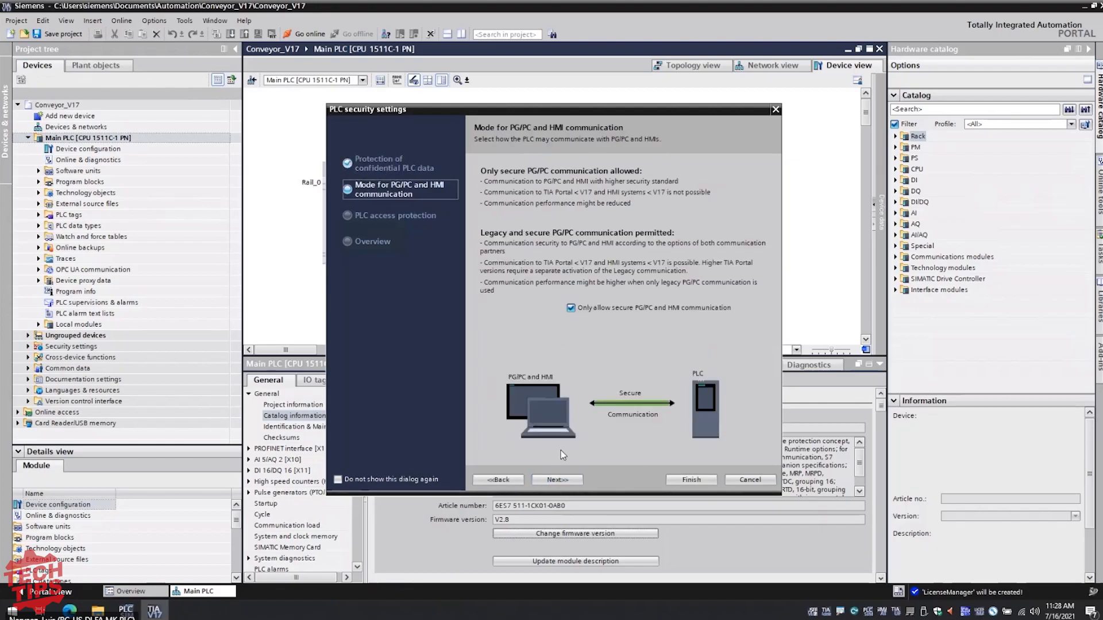
click(571, 308)
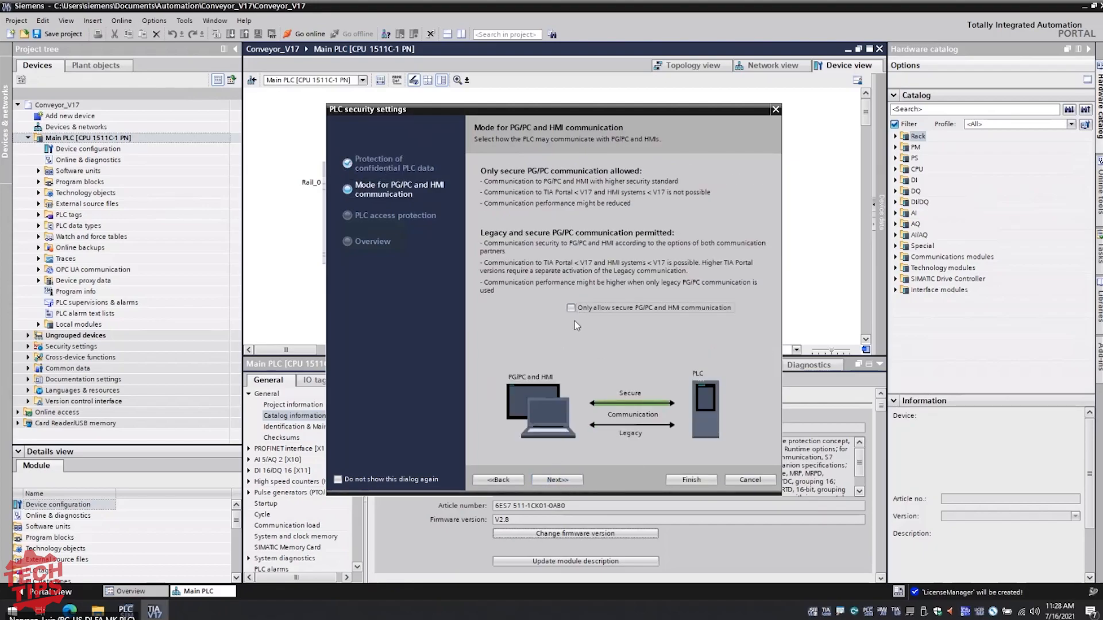
click(556, 480)
Step: Try the No access (complete protection) level against Full access, and open and dismiss the password entry for full access
click(666, 343)
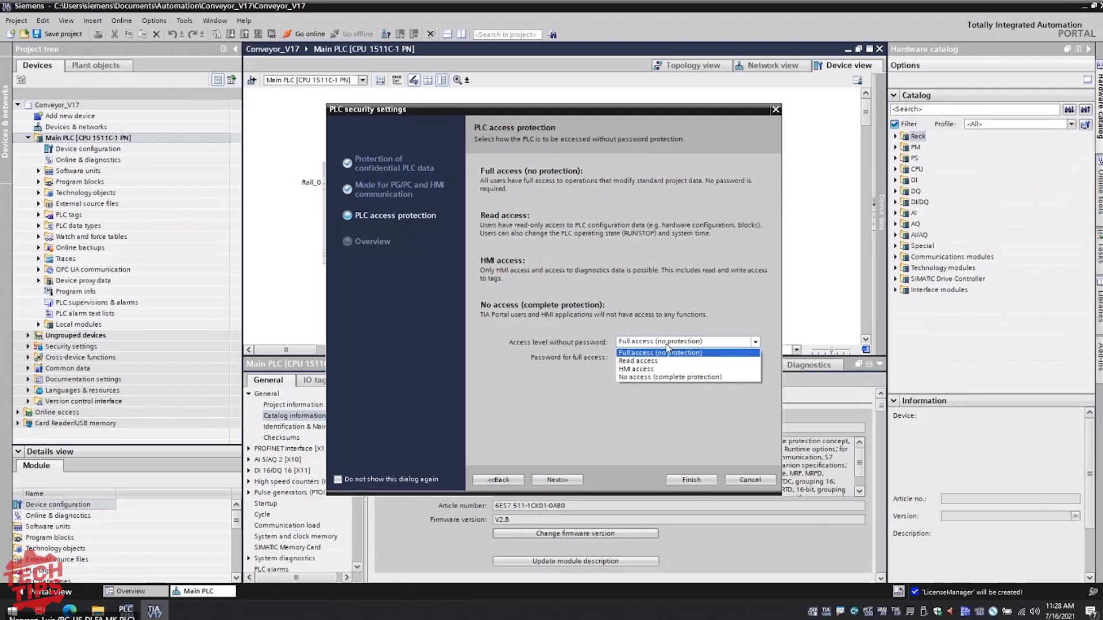
click(656, 377)
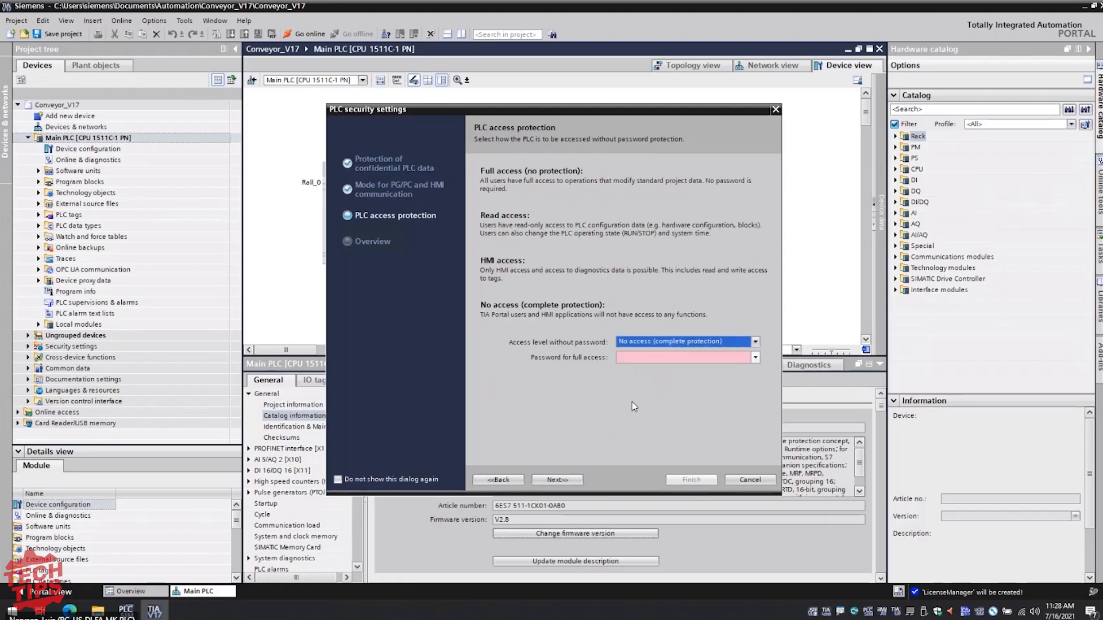
click(669, 345)
click(652, 351)
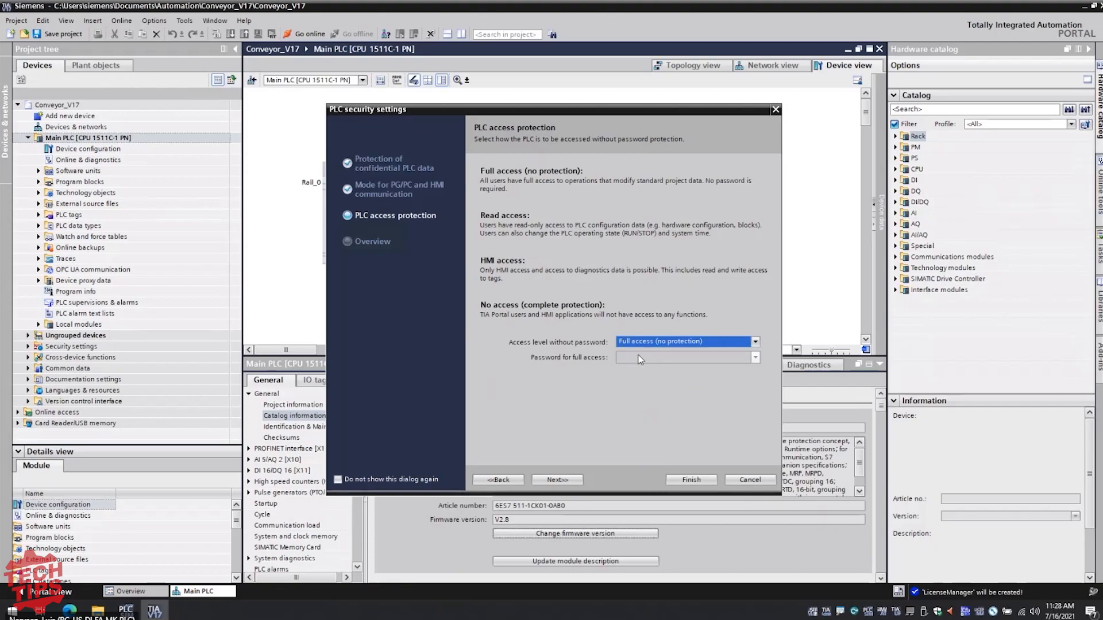
click(643, 344)
click(649, 377)
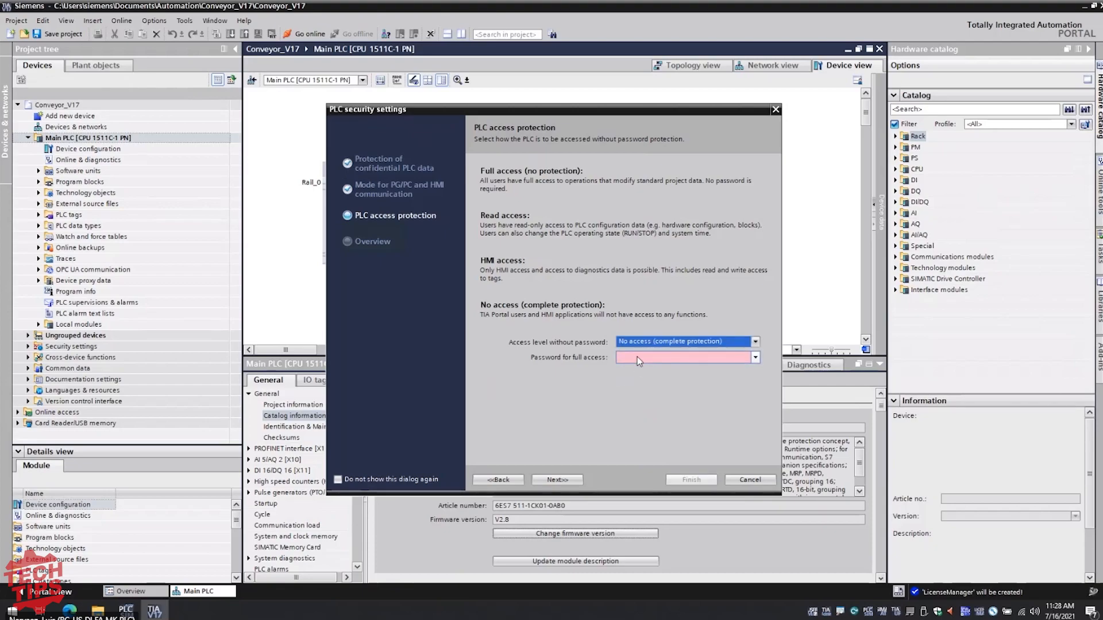
click(636, 356)
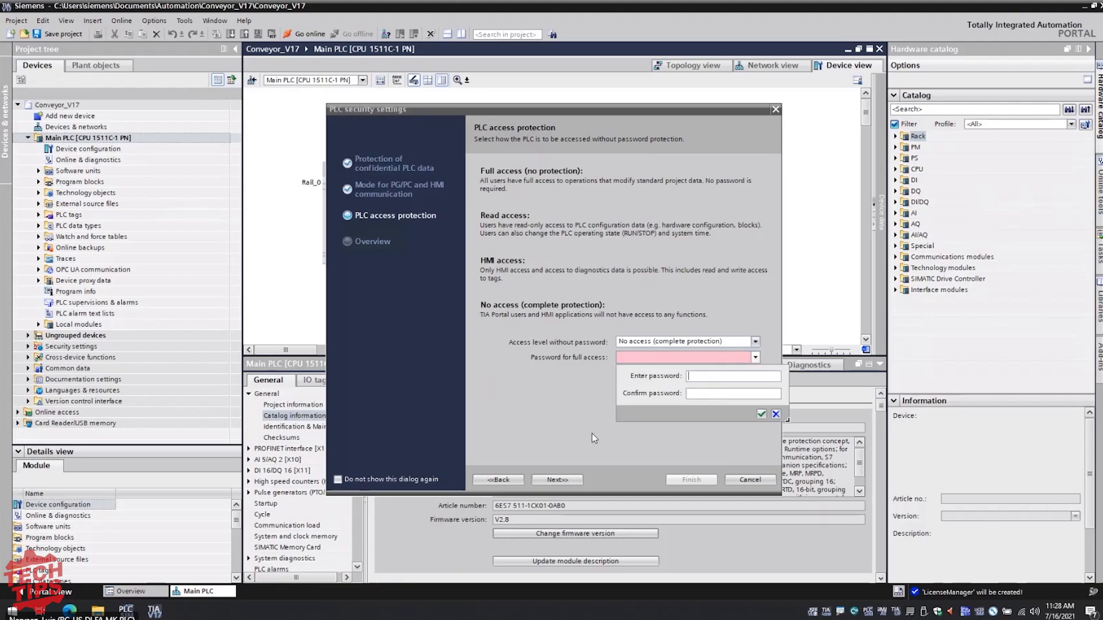
click(591, 434)
Step: Set the access level without password to Full access (no protection), review the overview and finish the PLC security settings
click(661, 342)
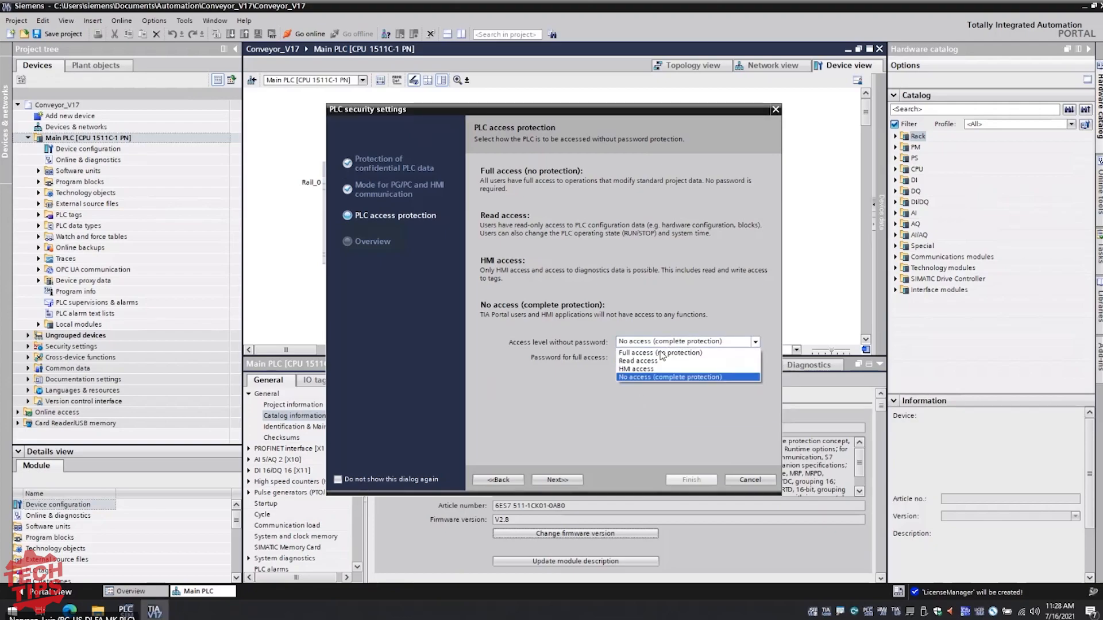
click(658, 353)
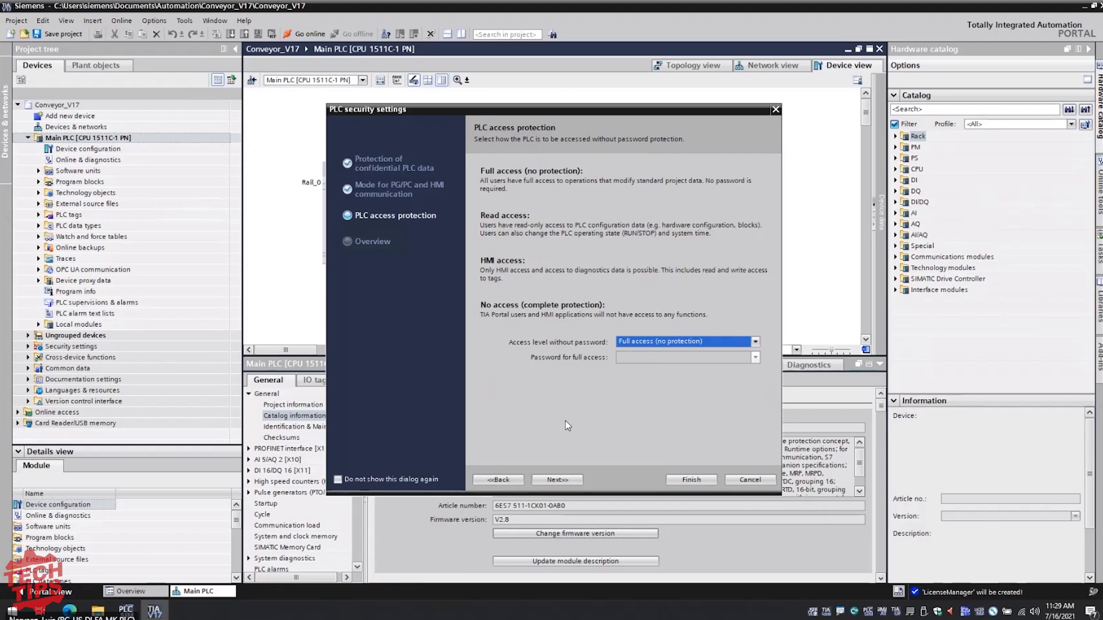
click(557, 480)
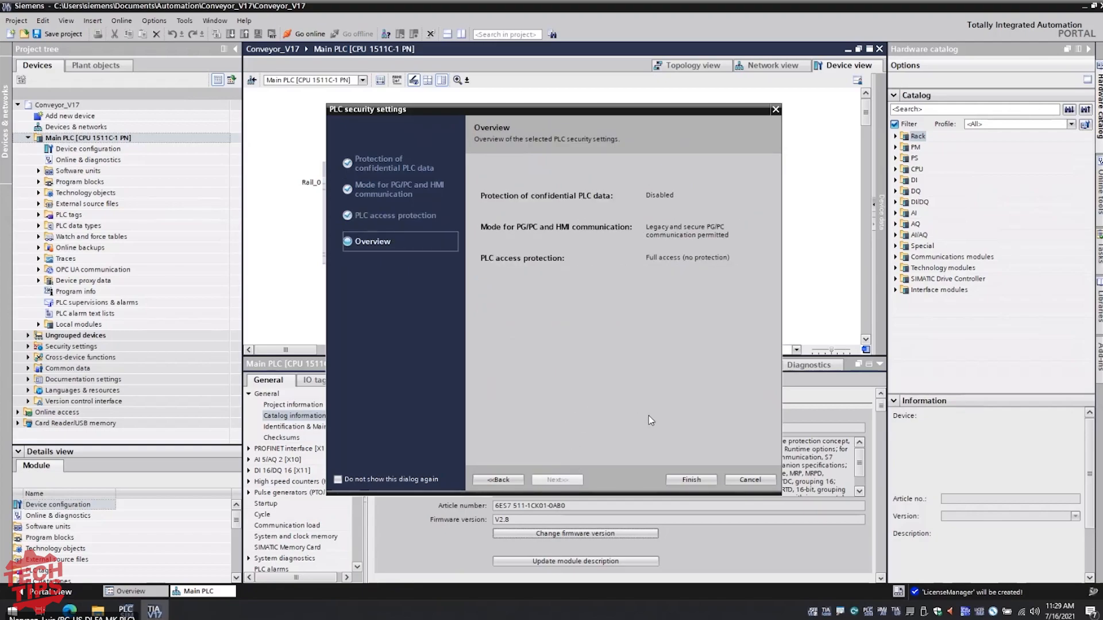
click(692, 480)
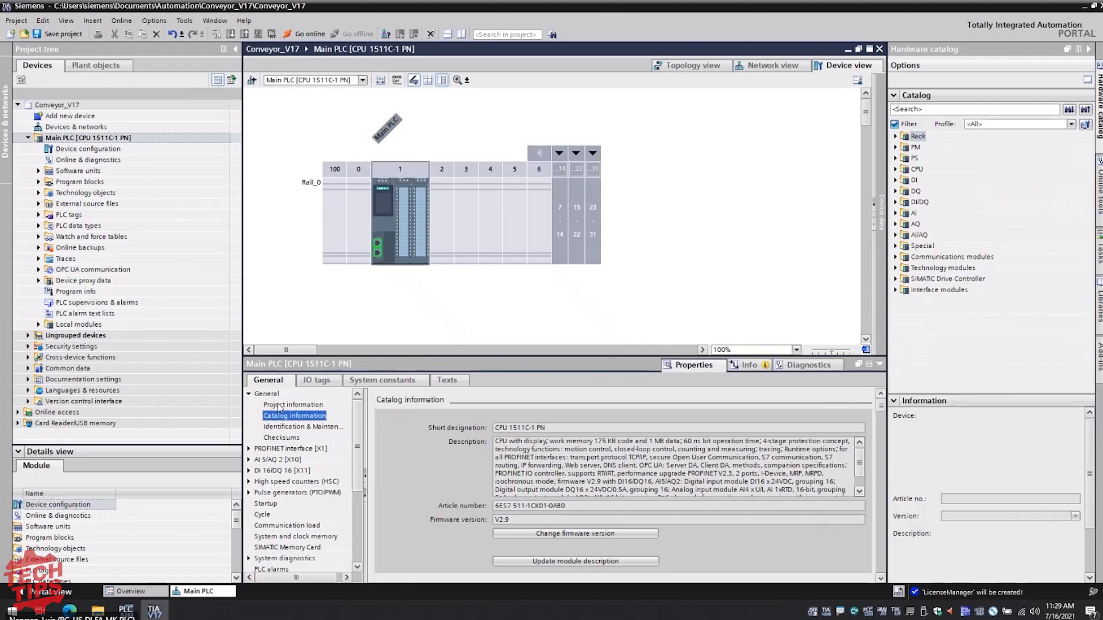
Step: Check the CPU's firmware version in the catalog information under its General properties
click(267, 395)
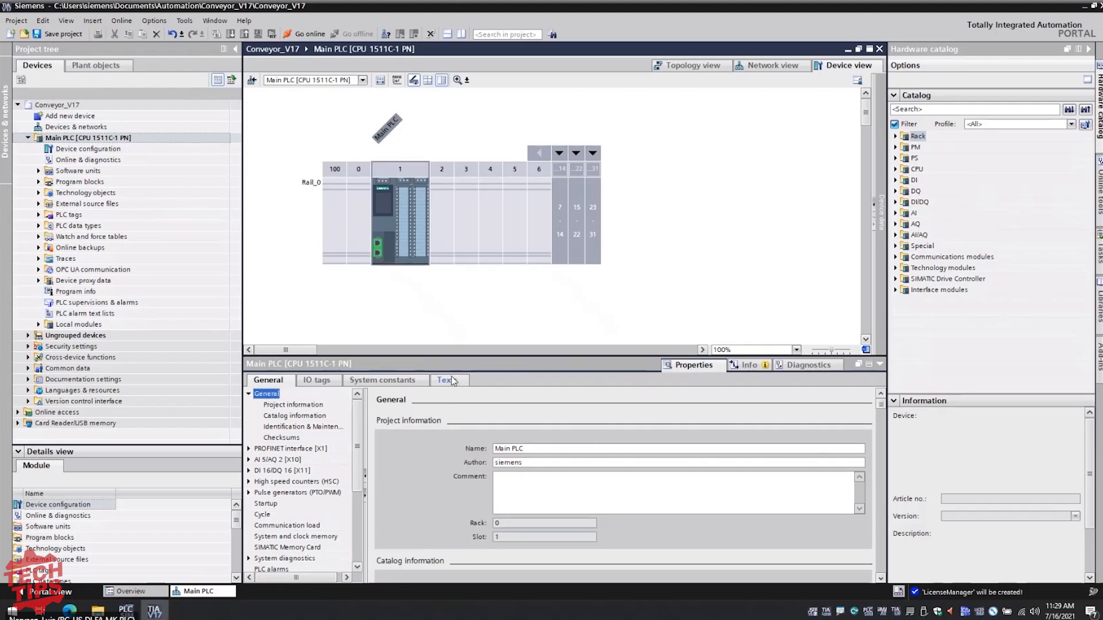
click(250, 394)
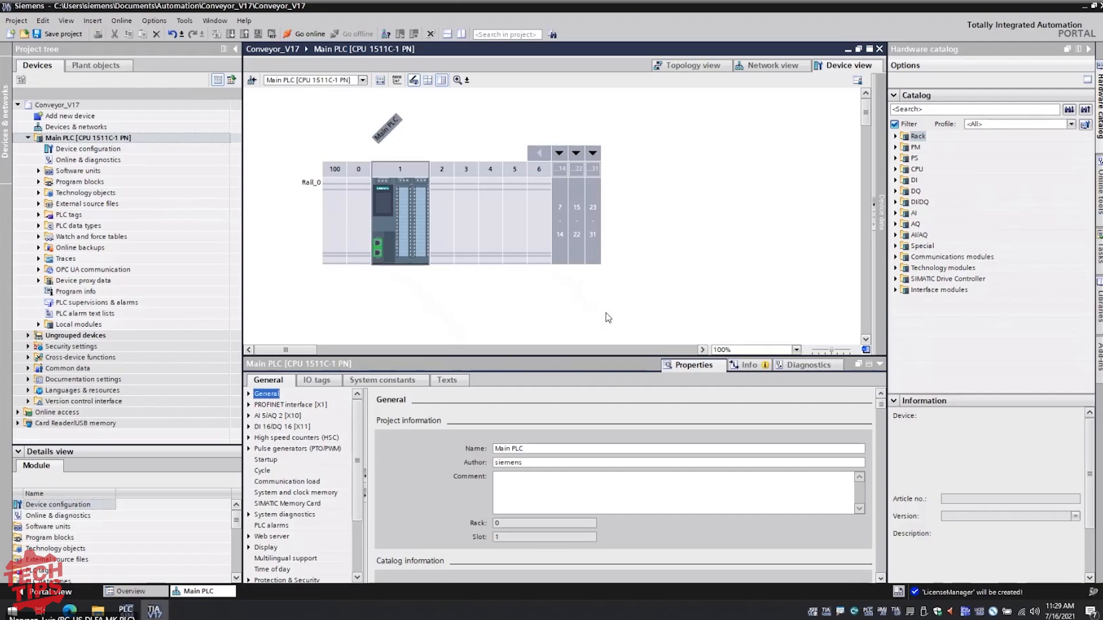
click(249, 394)
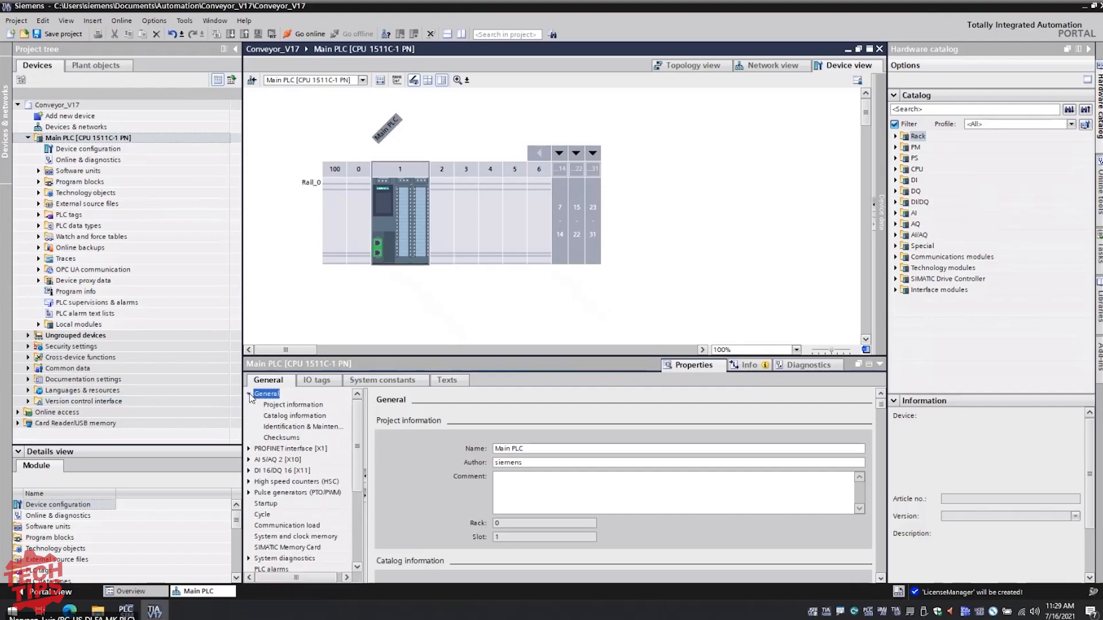
click(281, 416)
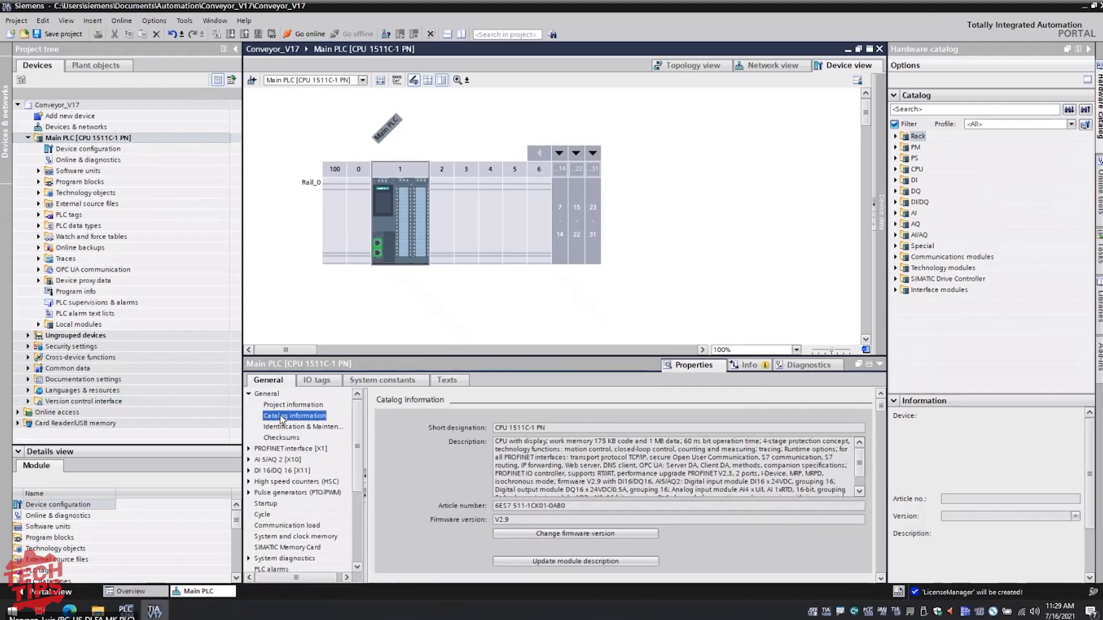
click(511, 520)
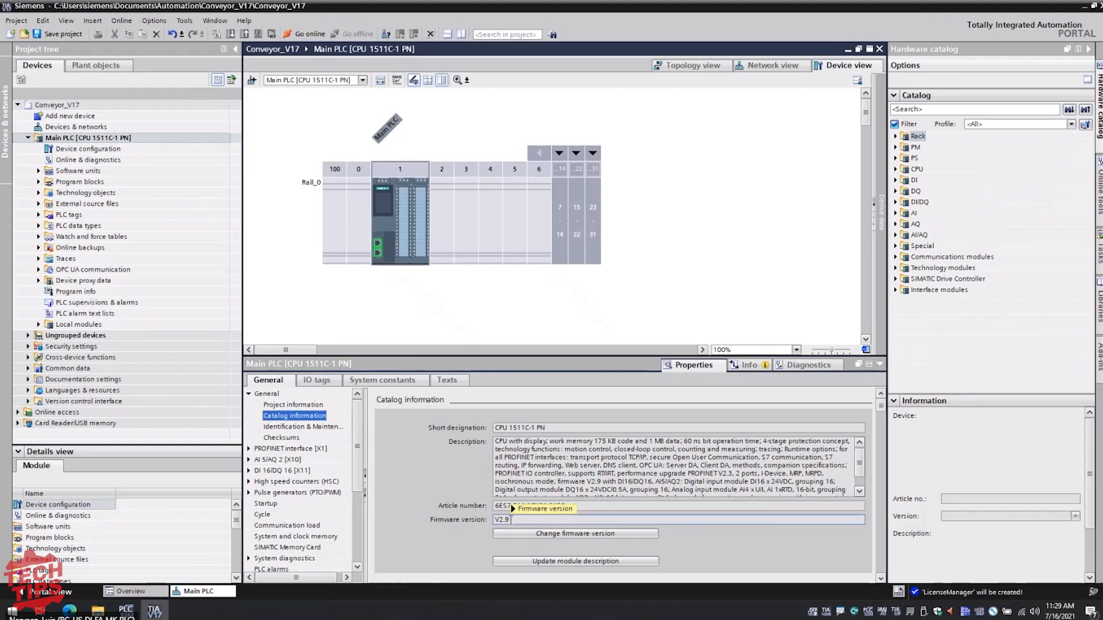
Step: Compile the Main PLC
click(145, 139)
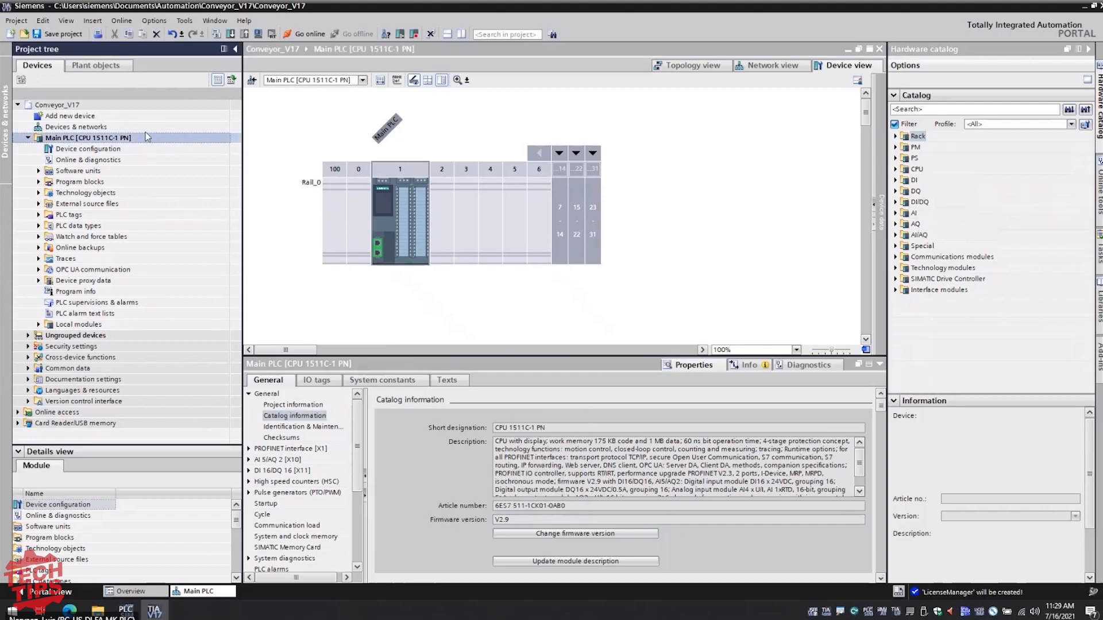
click(216, 34)
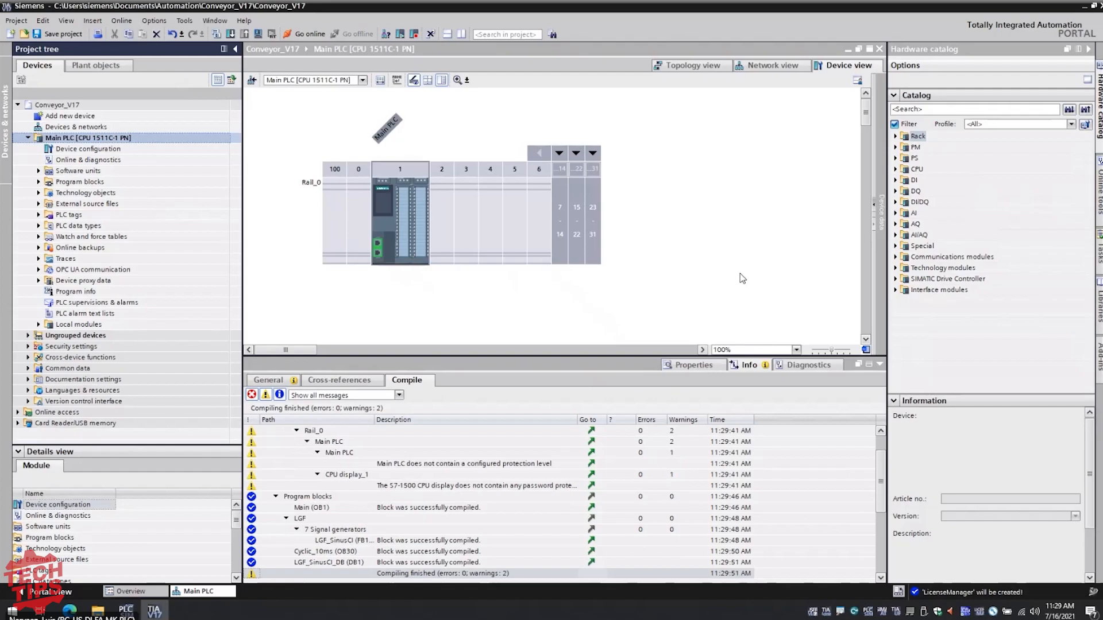
Step: Show the CPU's properties again, collapse the General group and widen the category list to browse its further settings
click(384, 207)
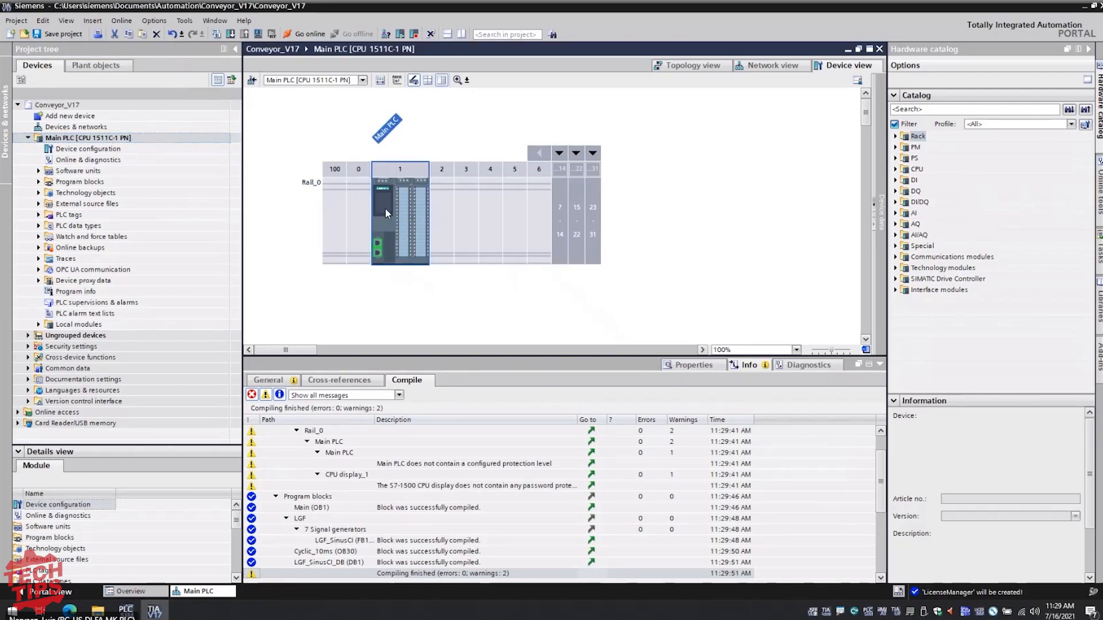
click(695, 365)
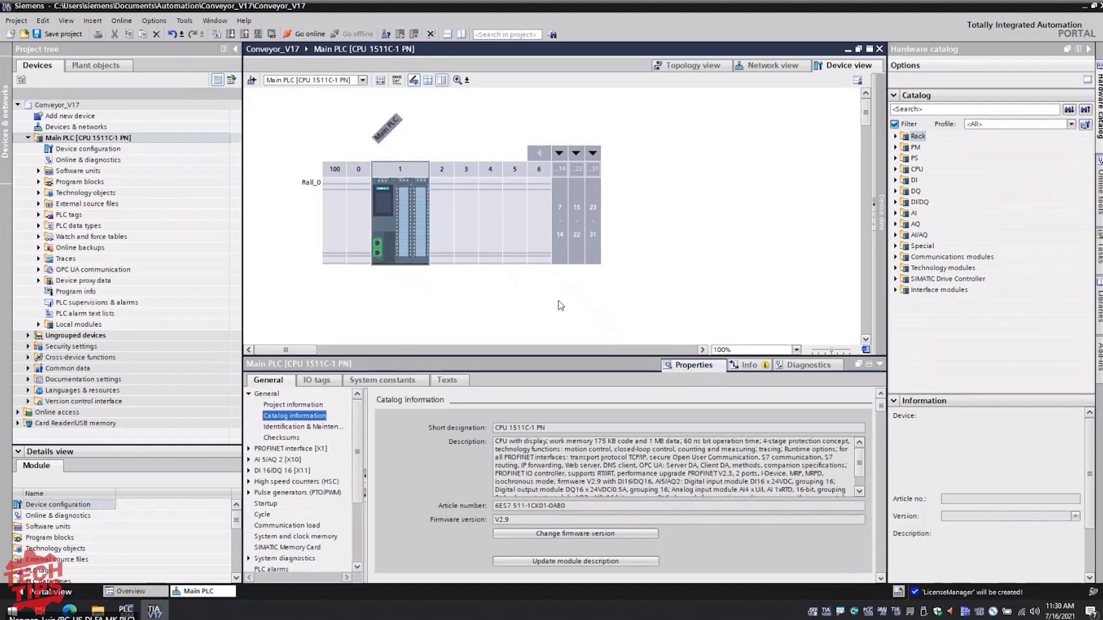
click(249, 395)
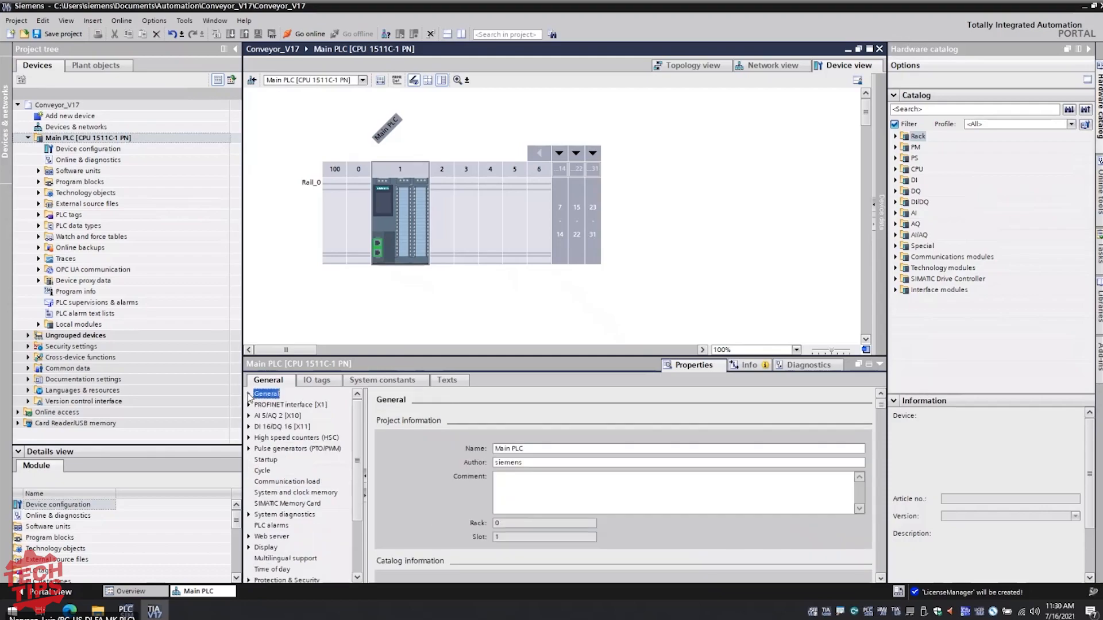
drag(365, 417, 384, 414)
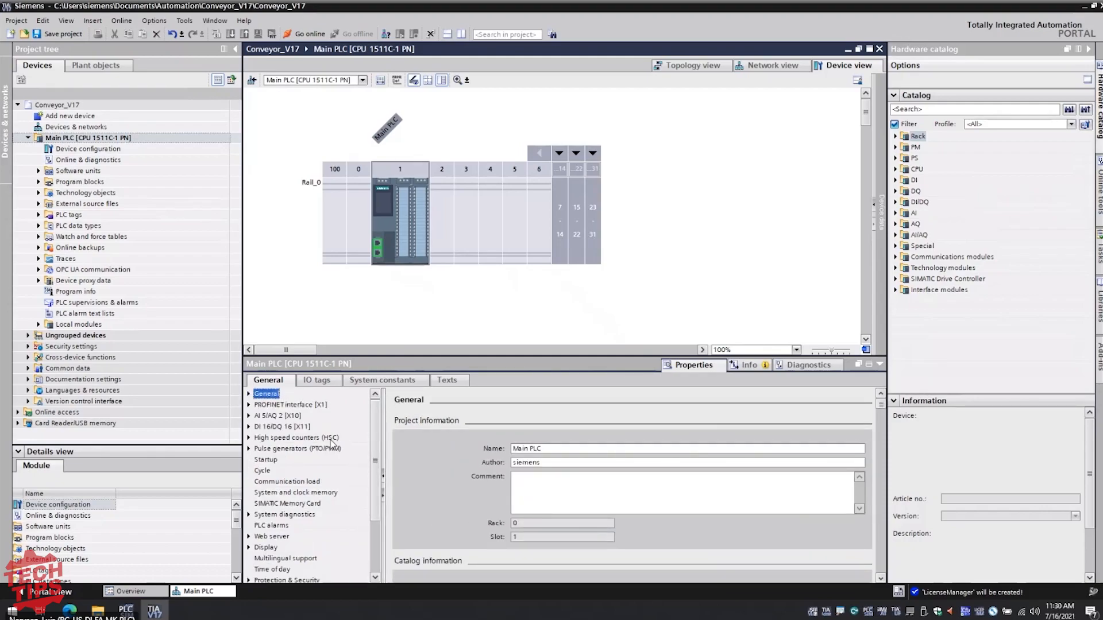
scroll(299, 465, down, 3)
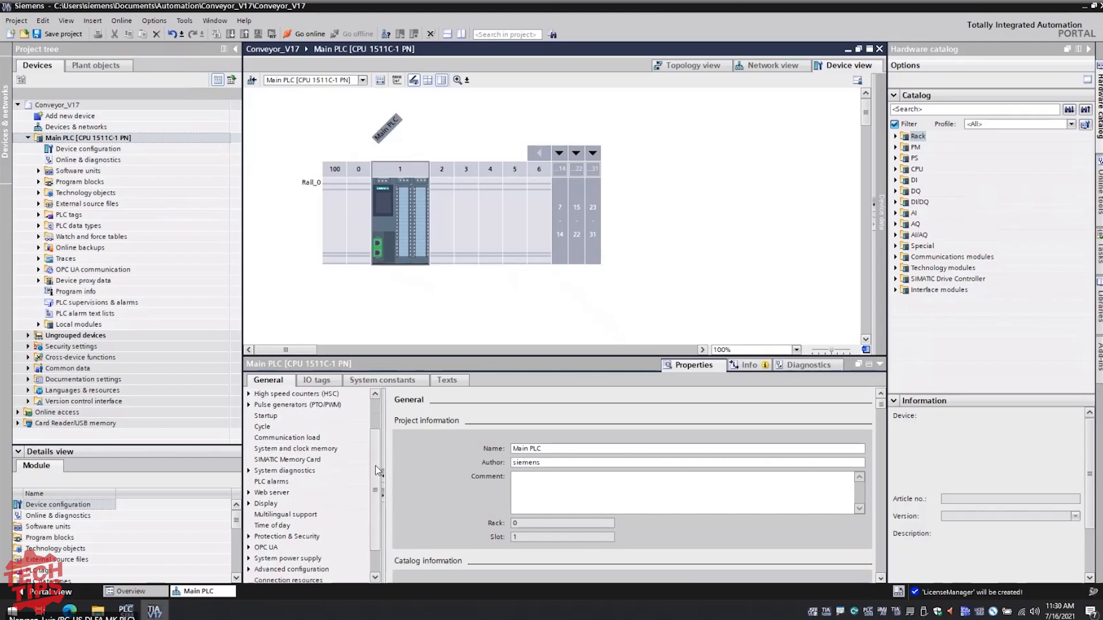
Step: Activate the web server on the Main PLC's CPU module and accept the security note
click(285, 482)
click(249, 482)
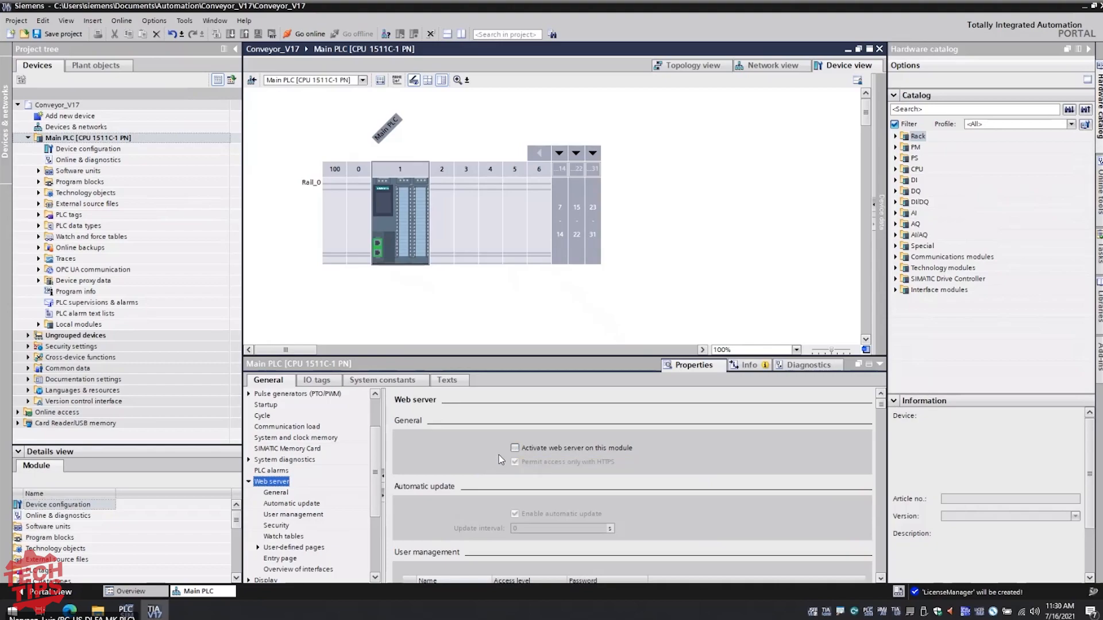
click(385, 214)
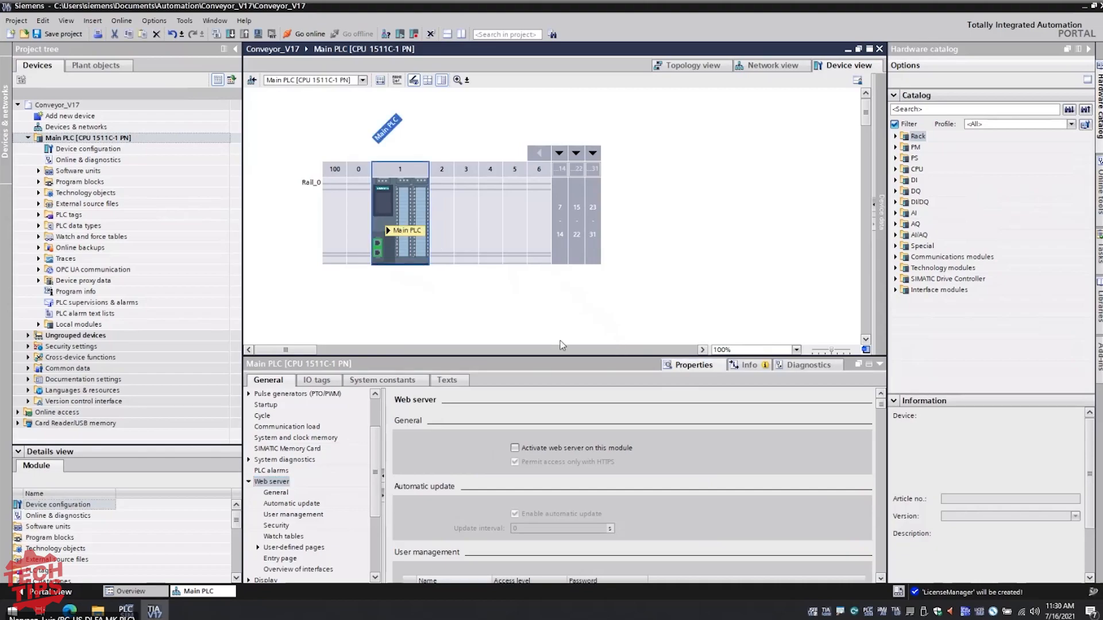
click(696, 367)
click(690, 579)
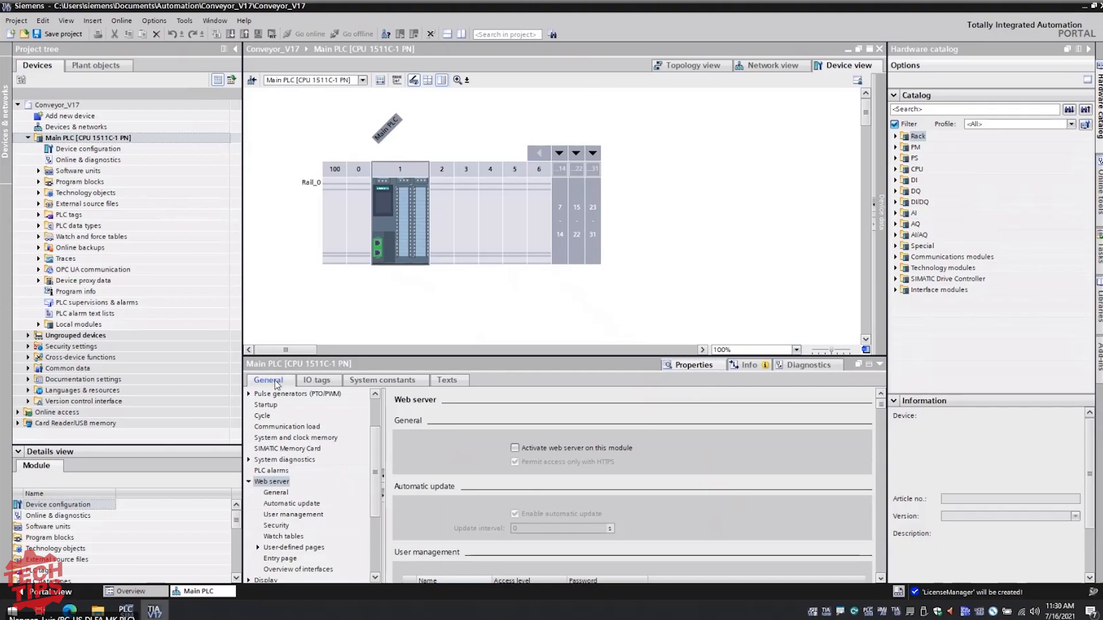
click(515, 448)
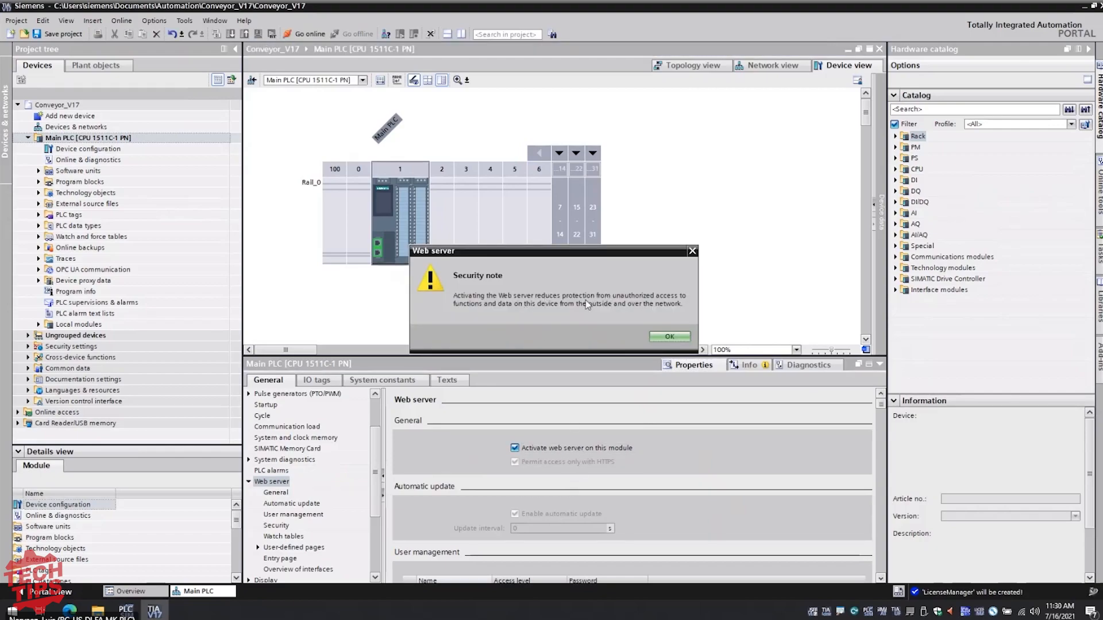
click(669, 337)
click(656, 339)
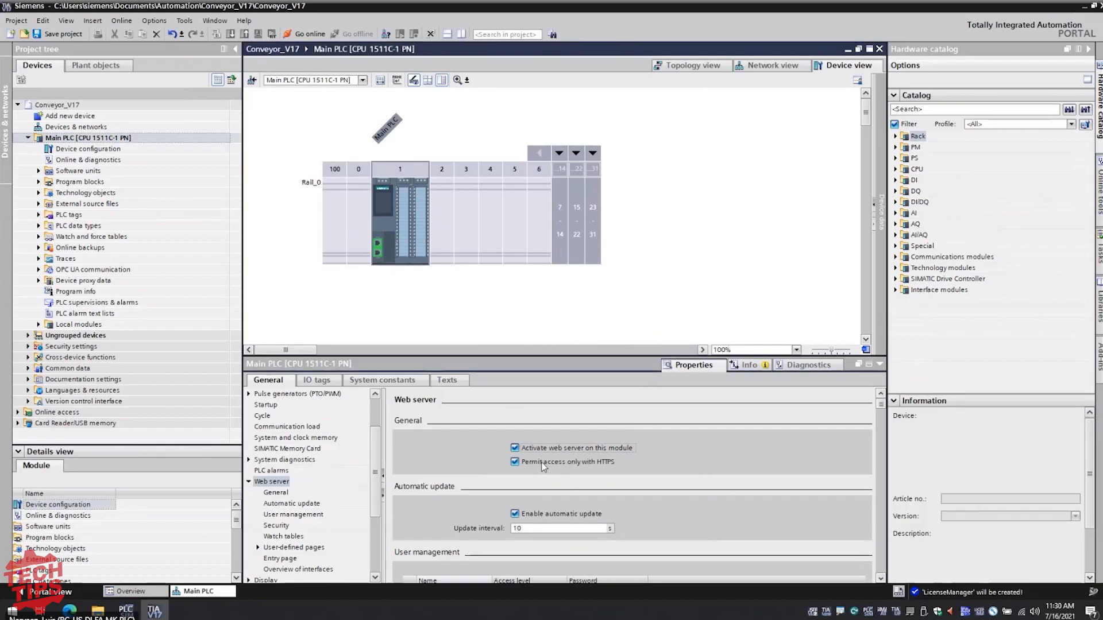
Step: Review the web server's HTTPS-only access option, automatic update interval and user management settings
drag(880, 407, 880, 413)
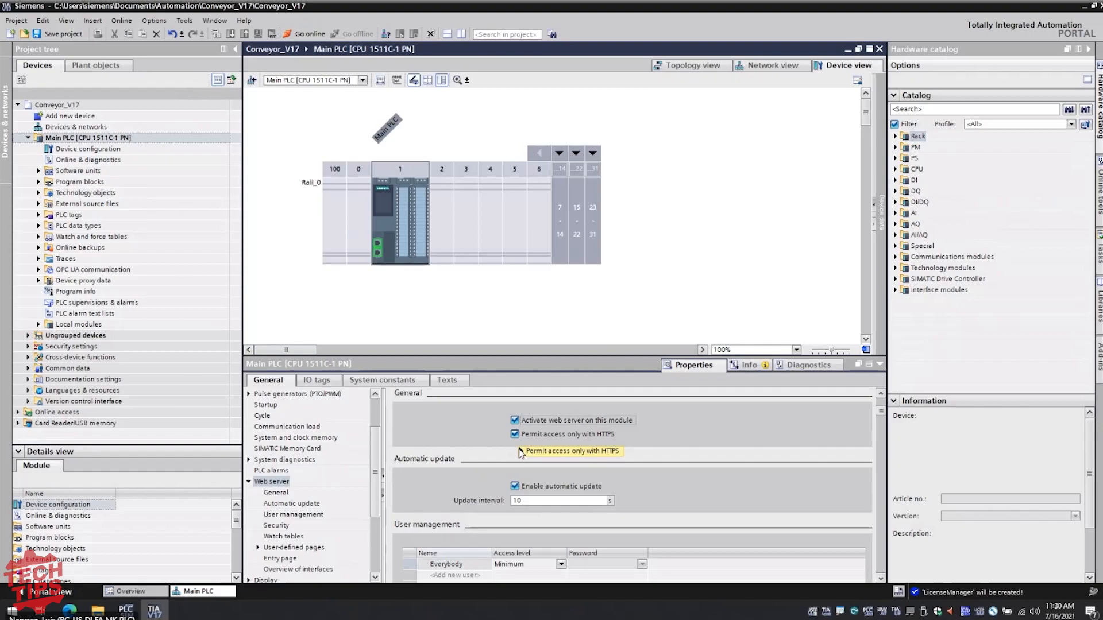
mouse_move(520, 452)
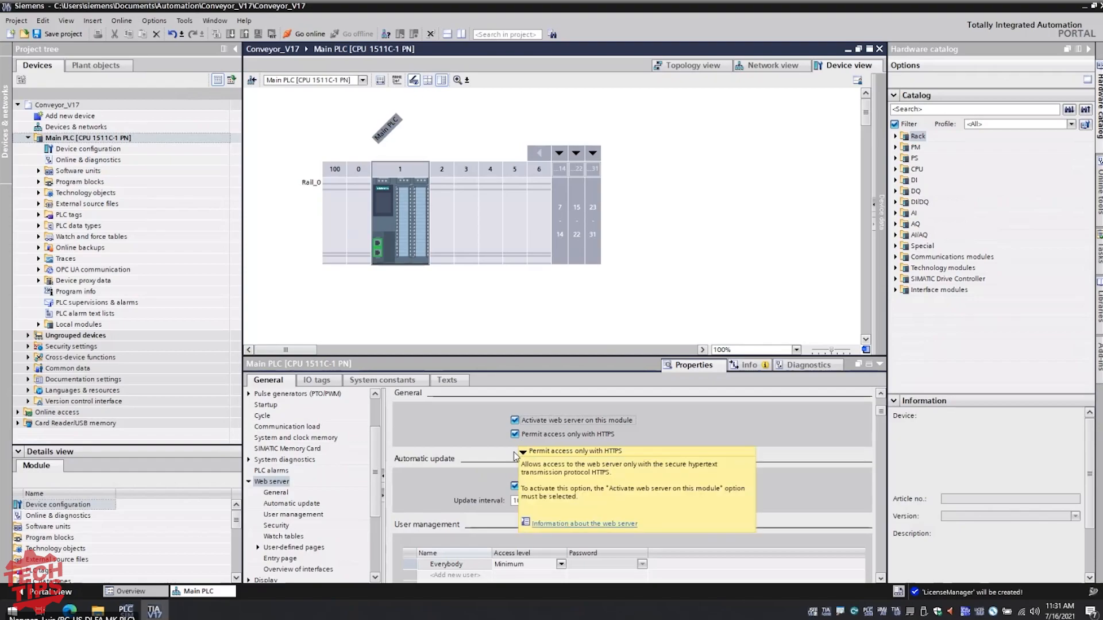
scroll(681, 437, down, 1)
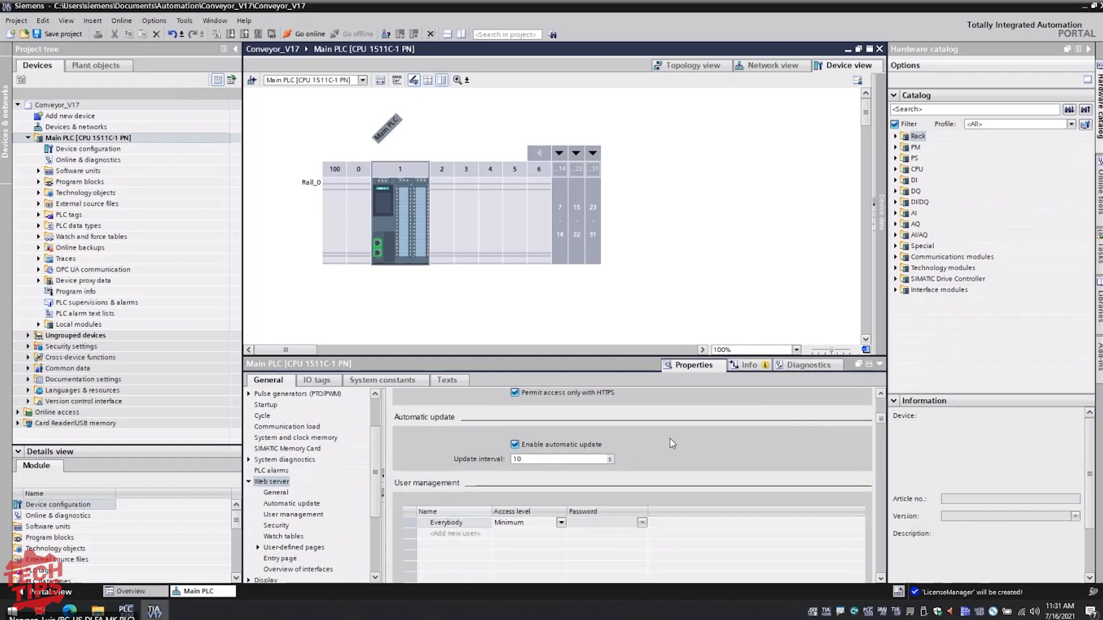
scroll(670, 438, up, 1)
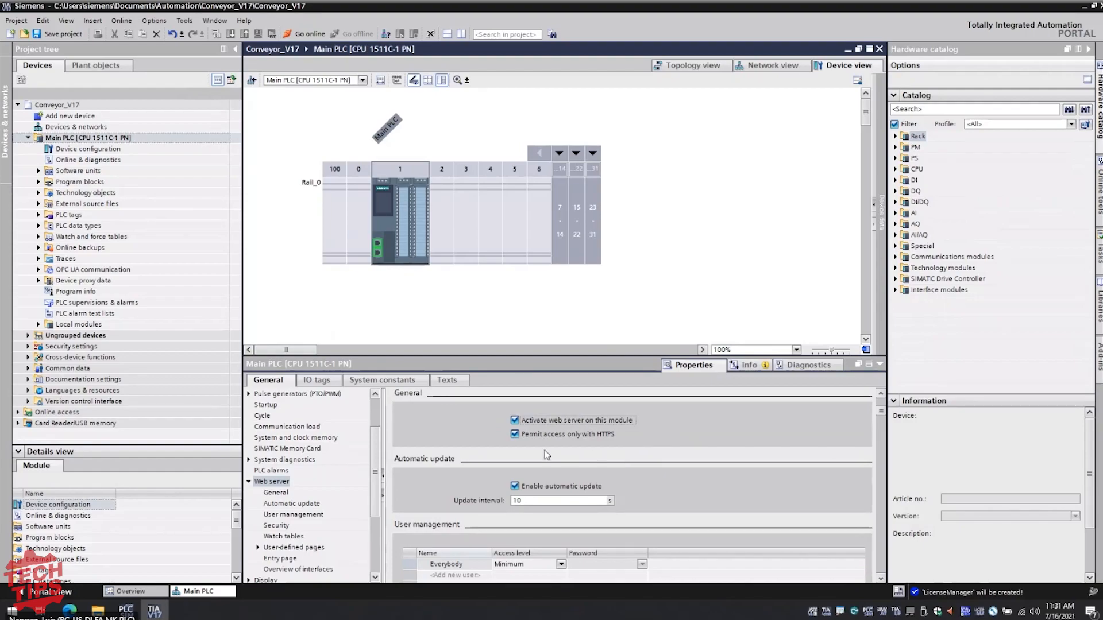
double_click(525, 501)
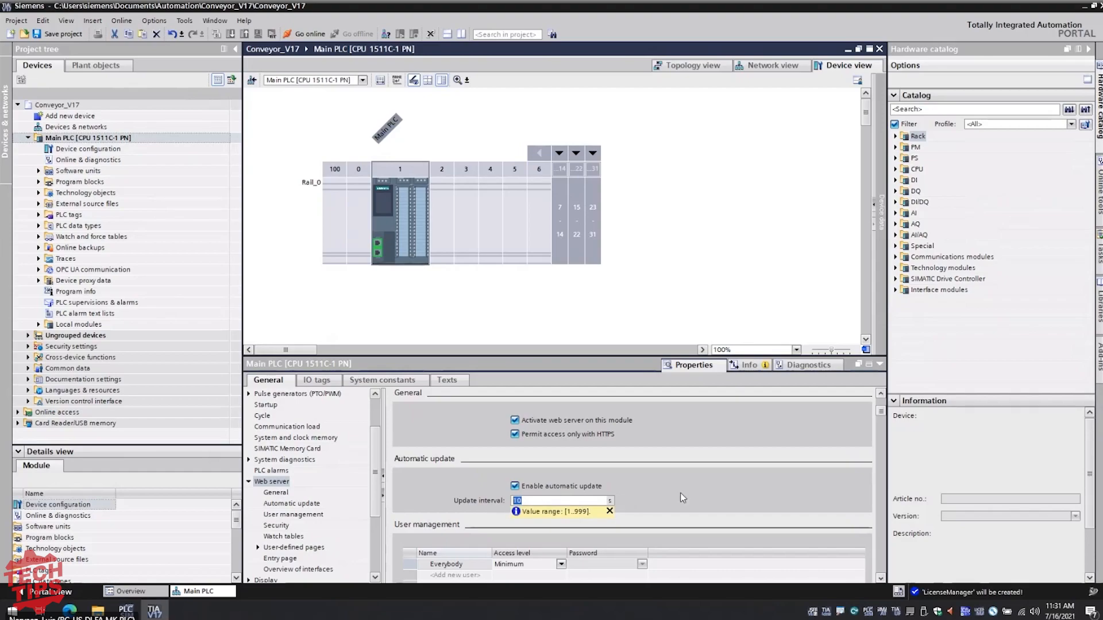
scroll(666, 491, down, 2)
scroll(663, 487, down, 1)
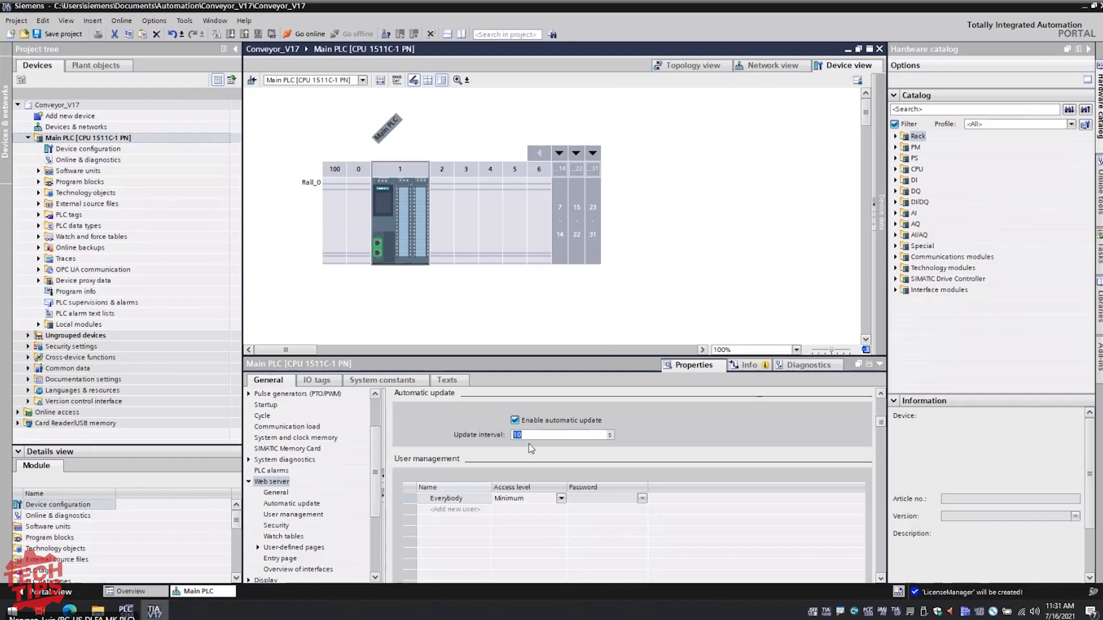
scroll(528, 443, down, 2)
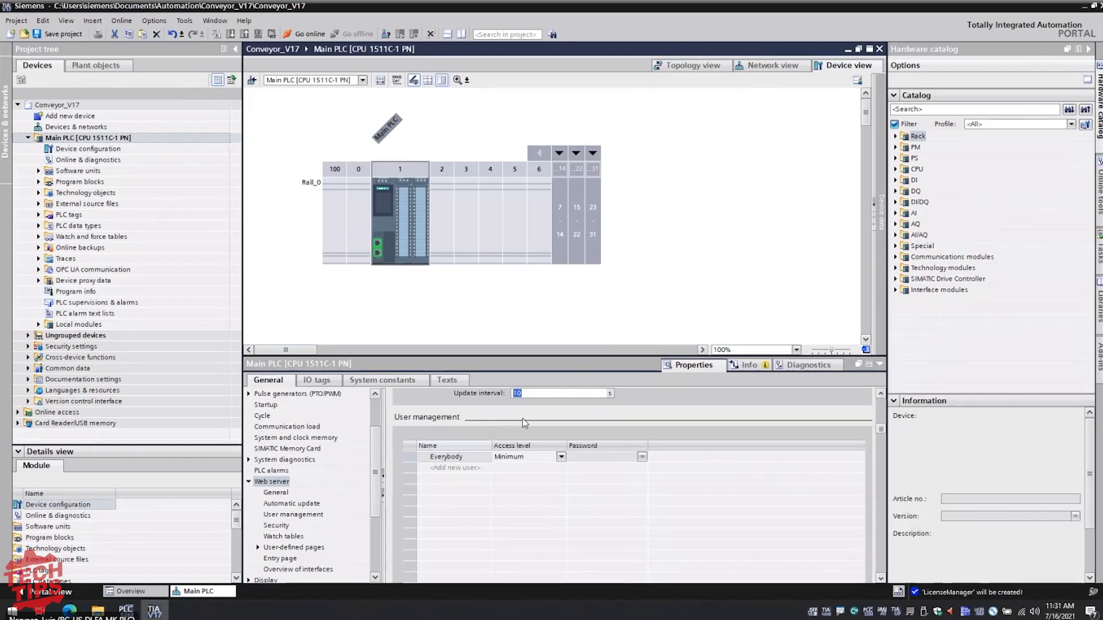
Step: Add a web server user named VOTUser in the user management table
click(454, 470)
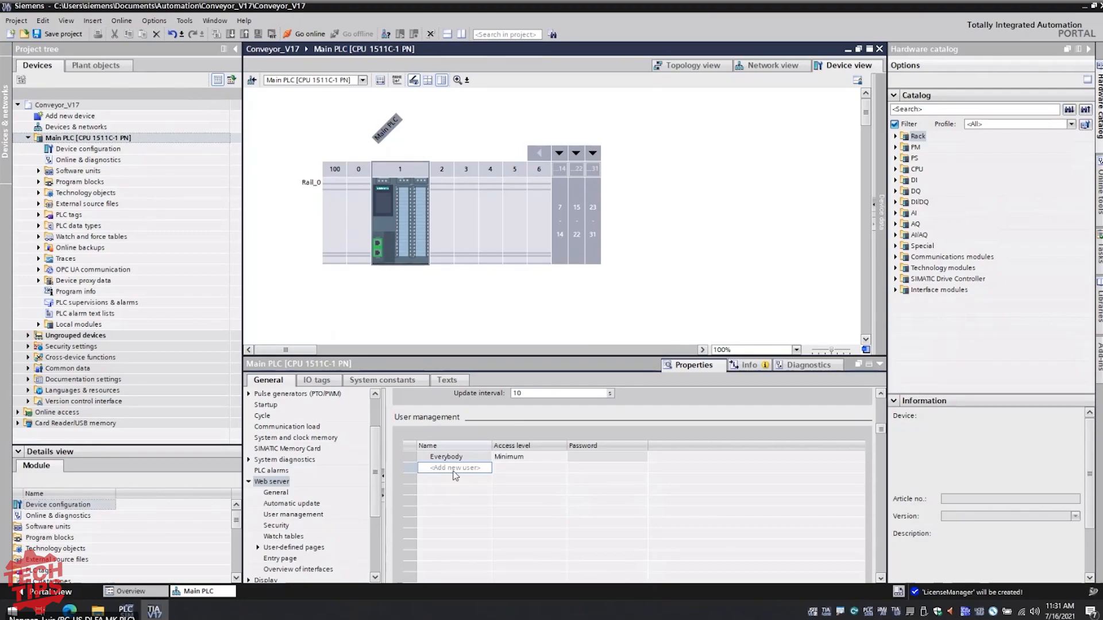
click(458, 473)
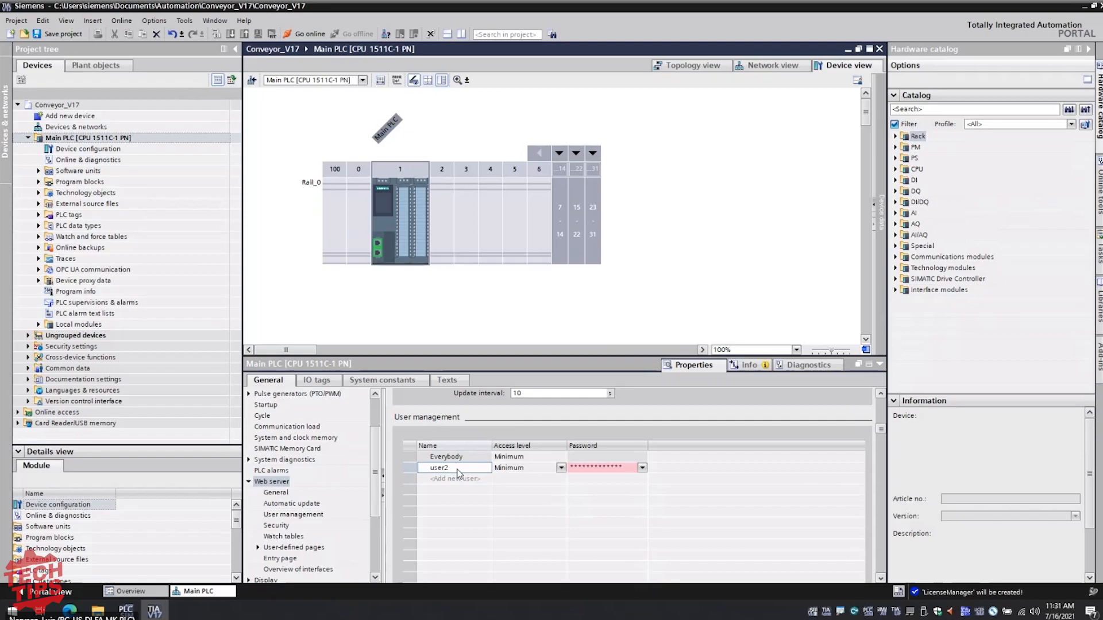
click(458, 469)
text(VOT)
text(Use)
Step: Grant VOTUser the rights to read tags, write tags, open user-defined web pages and write tags via AWP command
click(561, 468)
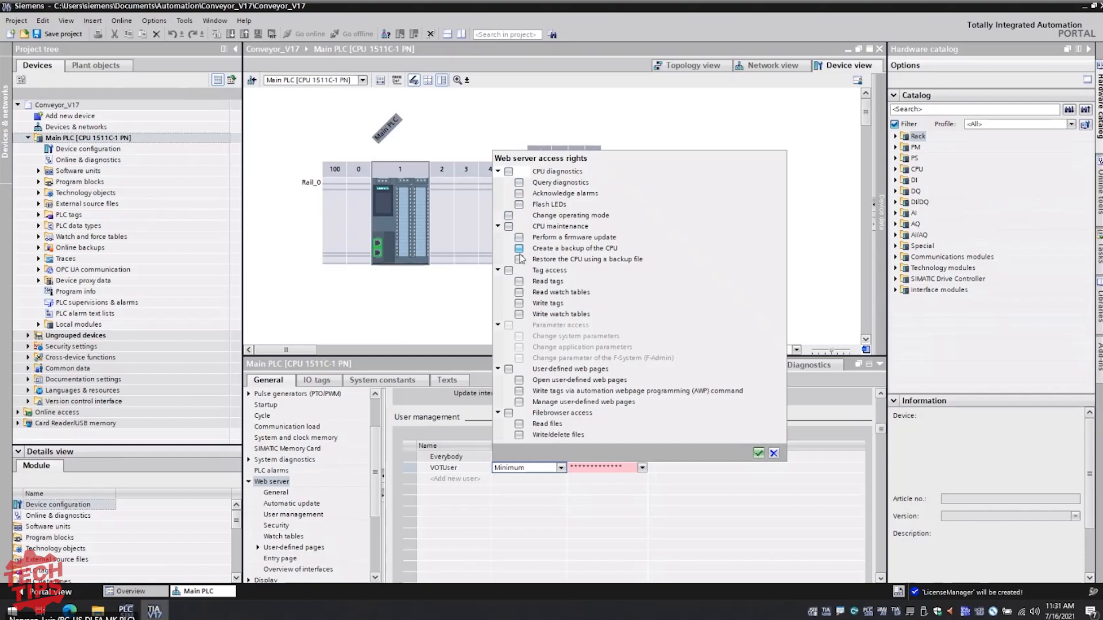
click(520, 380)
click(519, 381)
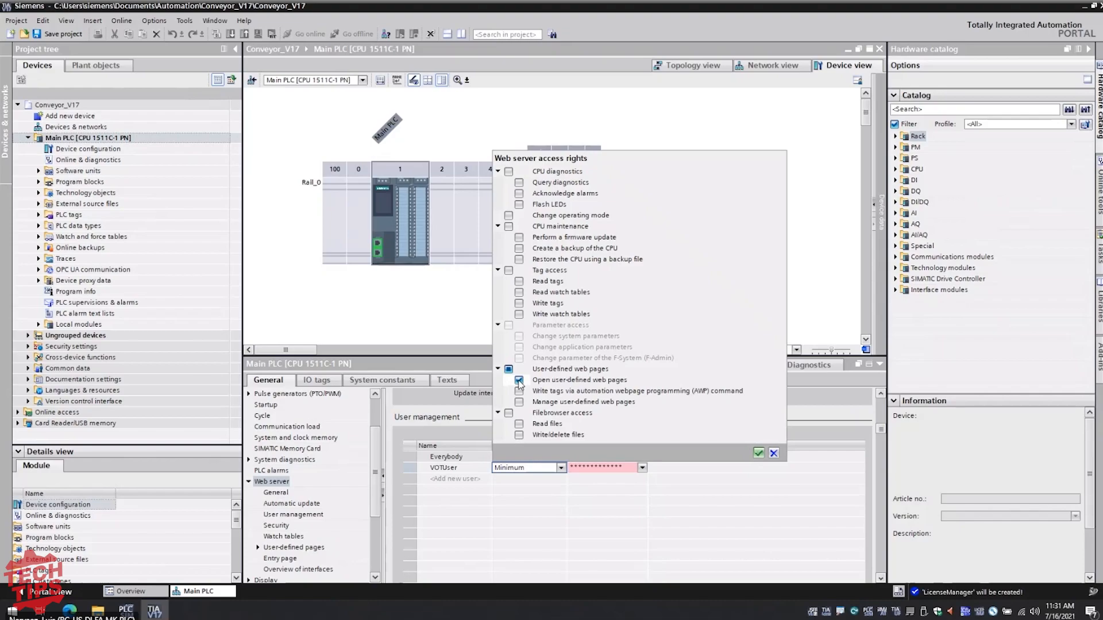
click(519, 281)
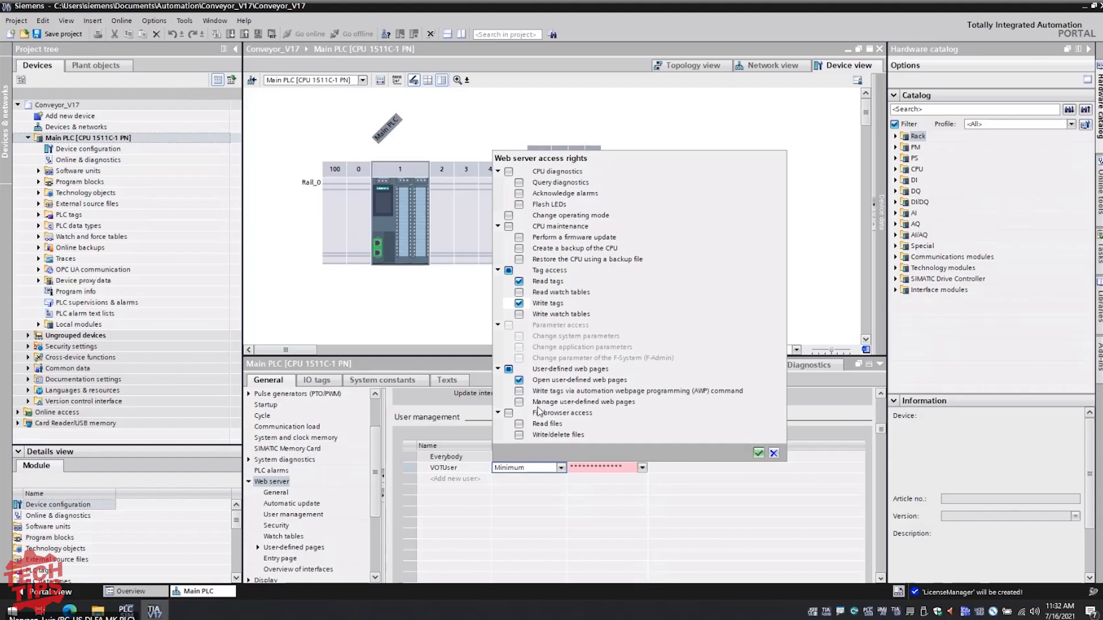
click(519, 391)
click(519, 391)
click(518, 391)
click(758, 453)
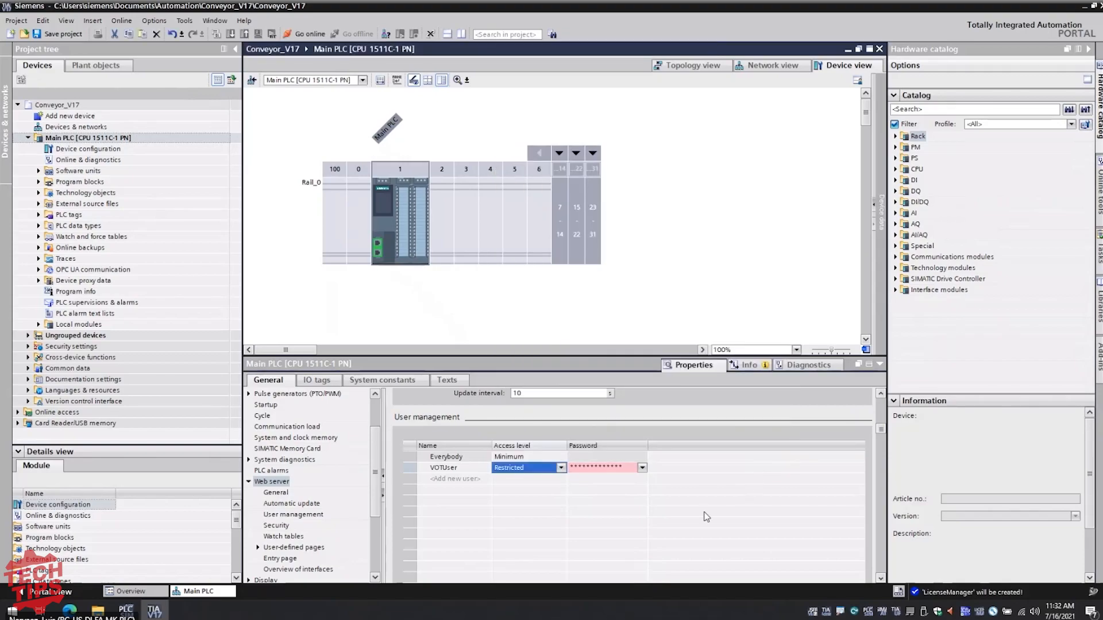
Step: Enter and confirm a password for the web server user VOTUser
click(619, 470)
text(***)
key(BackSpace)
key(BackSpace)
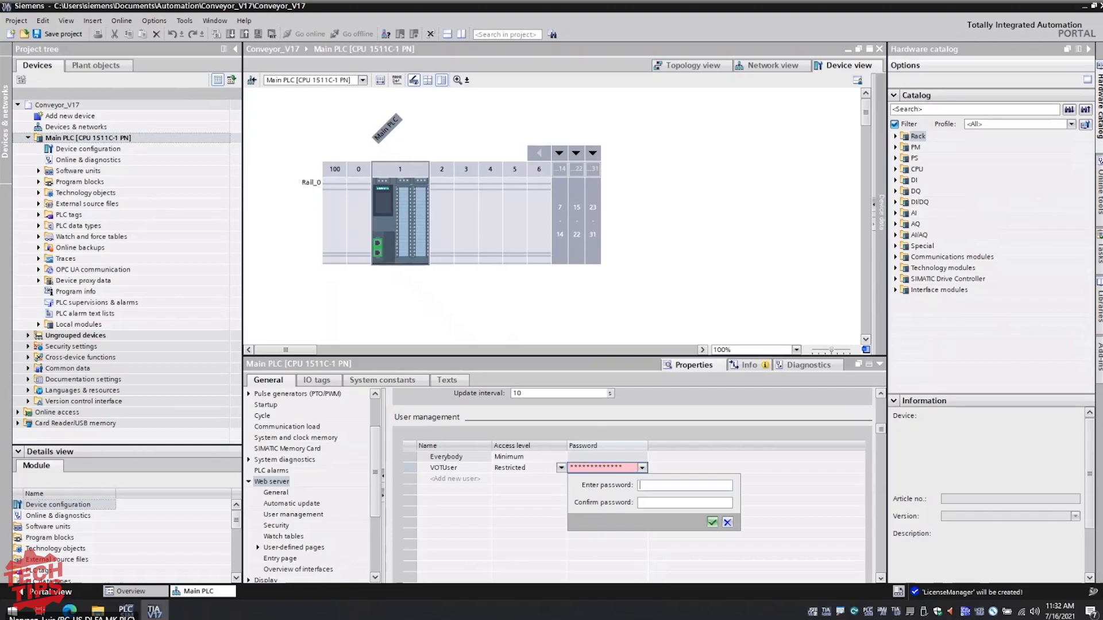
text(*************)
click(712, 522)
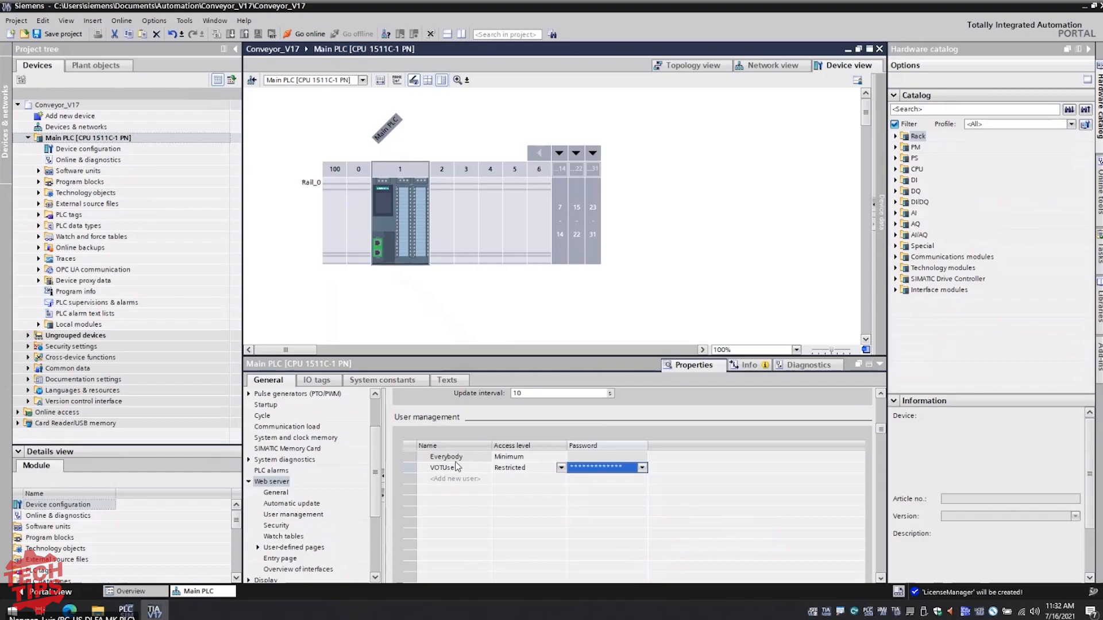
Step: Check the web server access rights of the Everybody user without changing them and compare with VOTUser's entry
click(519, 458)
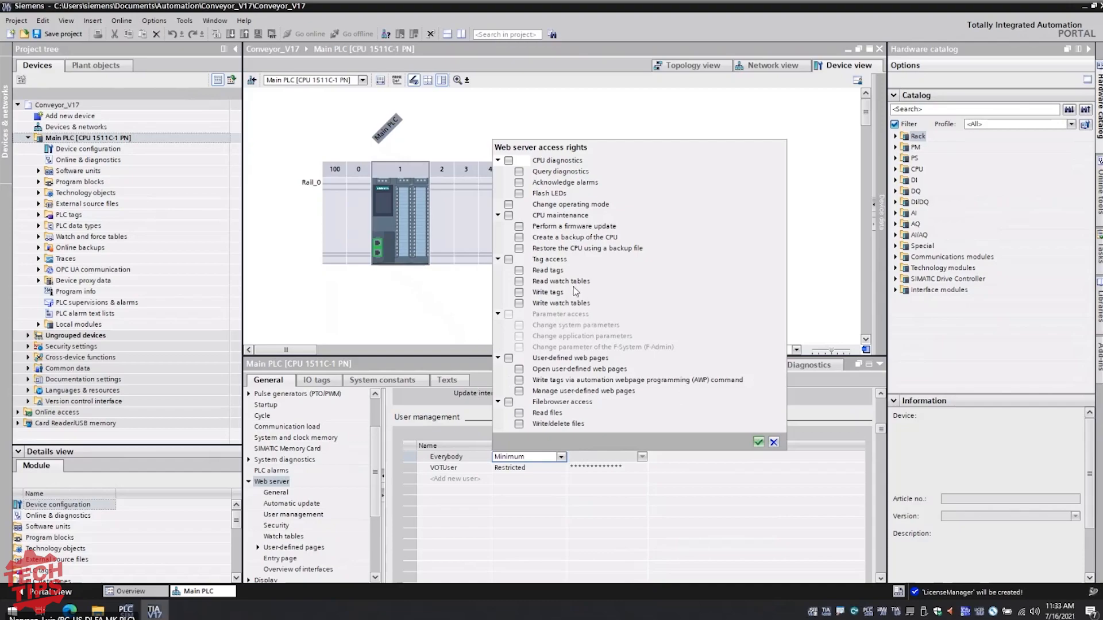
click(773, 442)
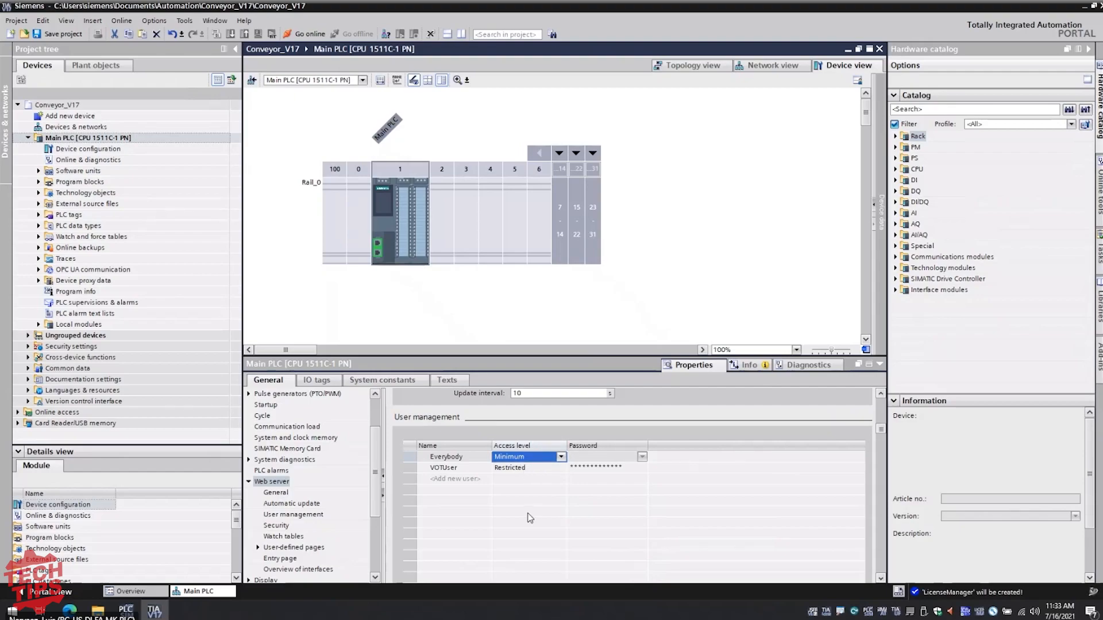
click(530, 470)
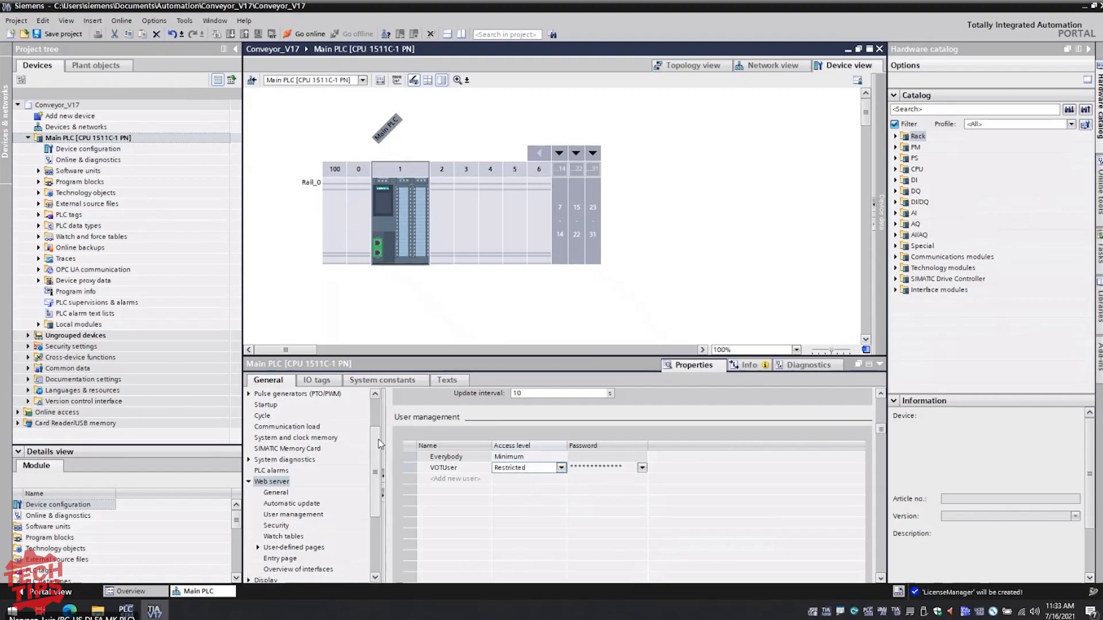
scroll(381, 403, up, 2)
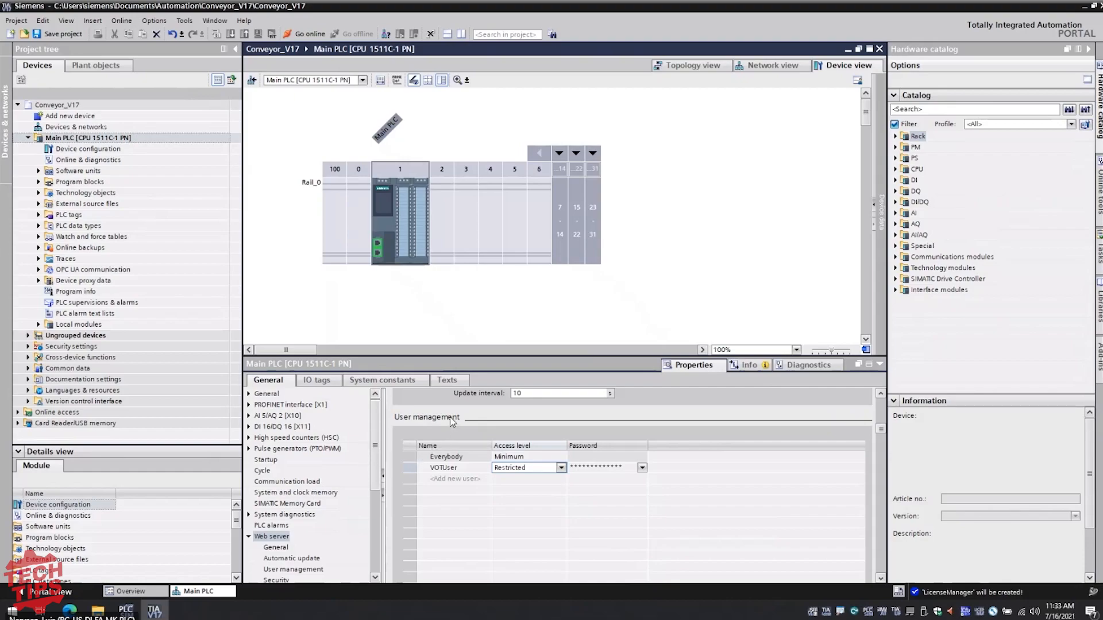
click(454, 469)
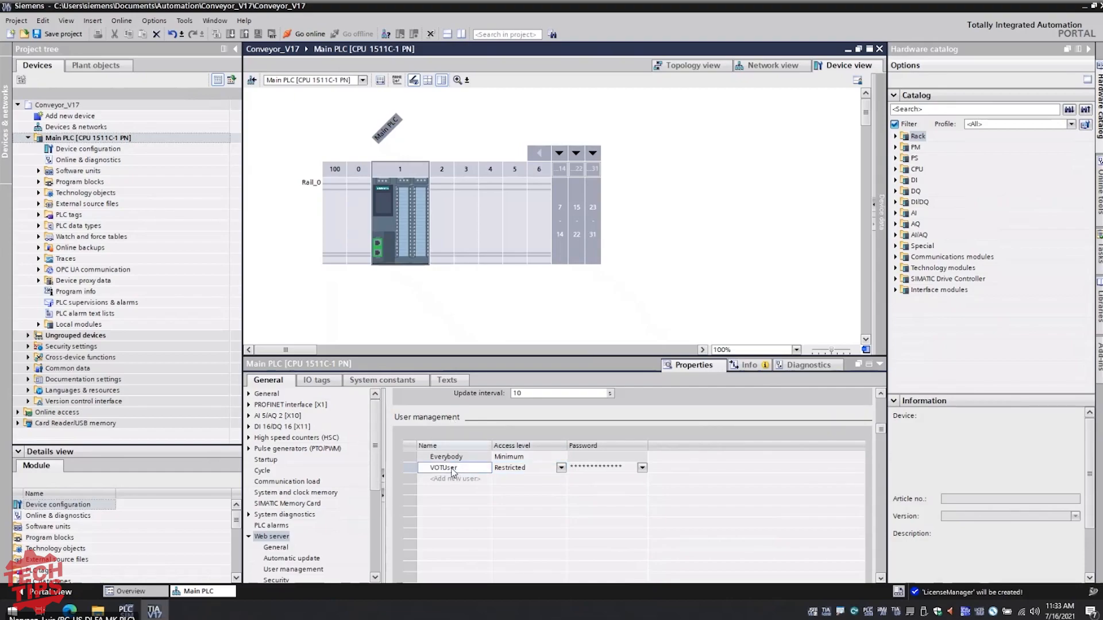
Step: Save the project and compile the Main PLC
click(443, 317)
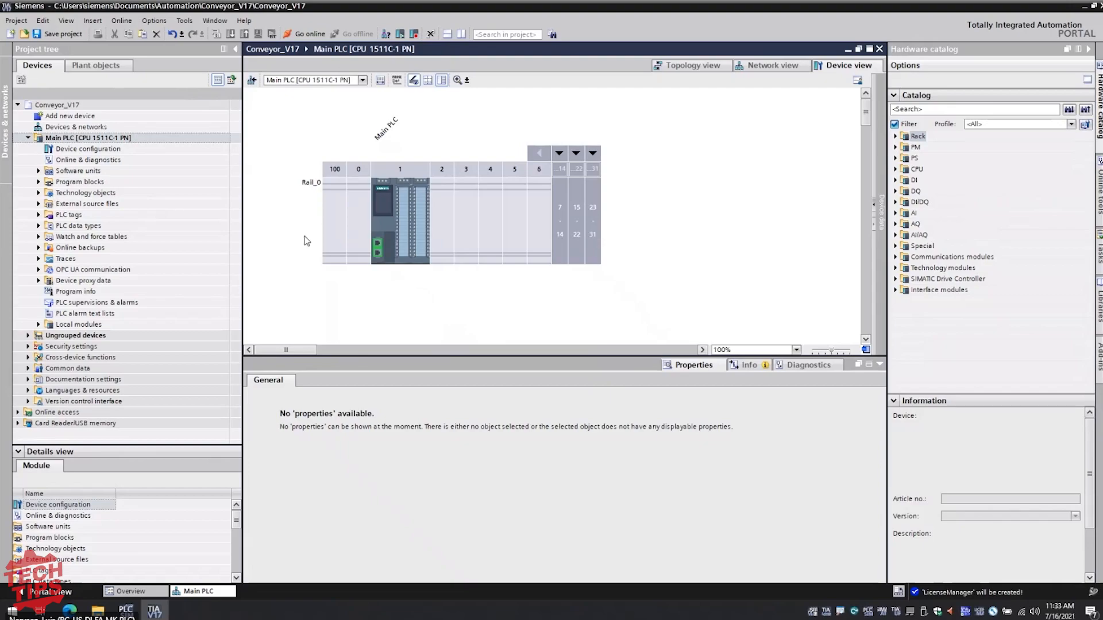
click(84, 138)
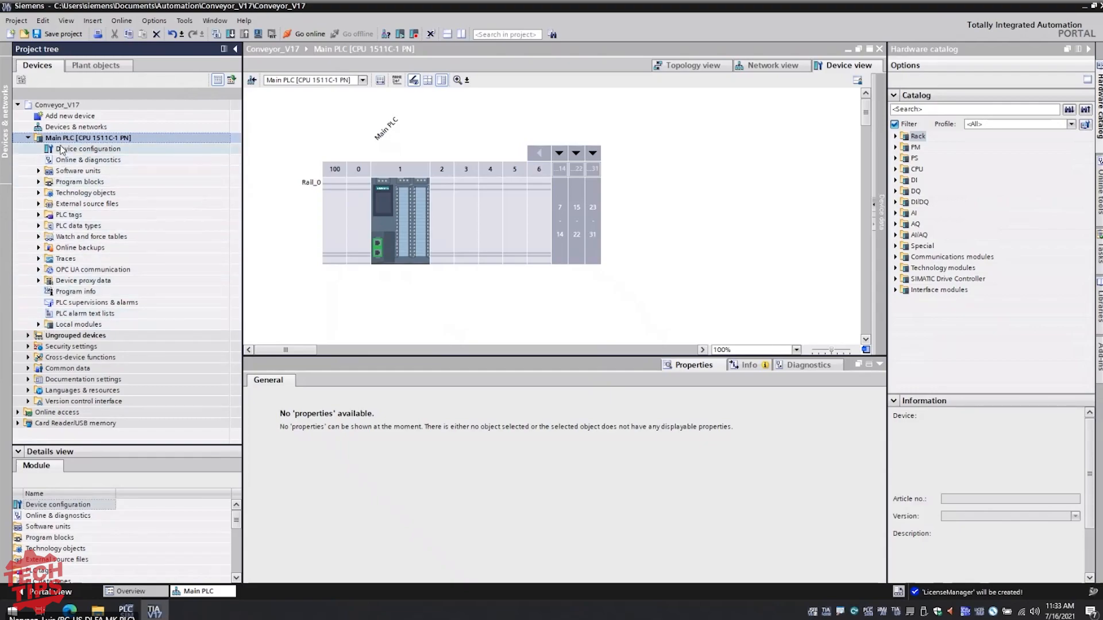
click(28, 138)
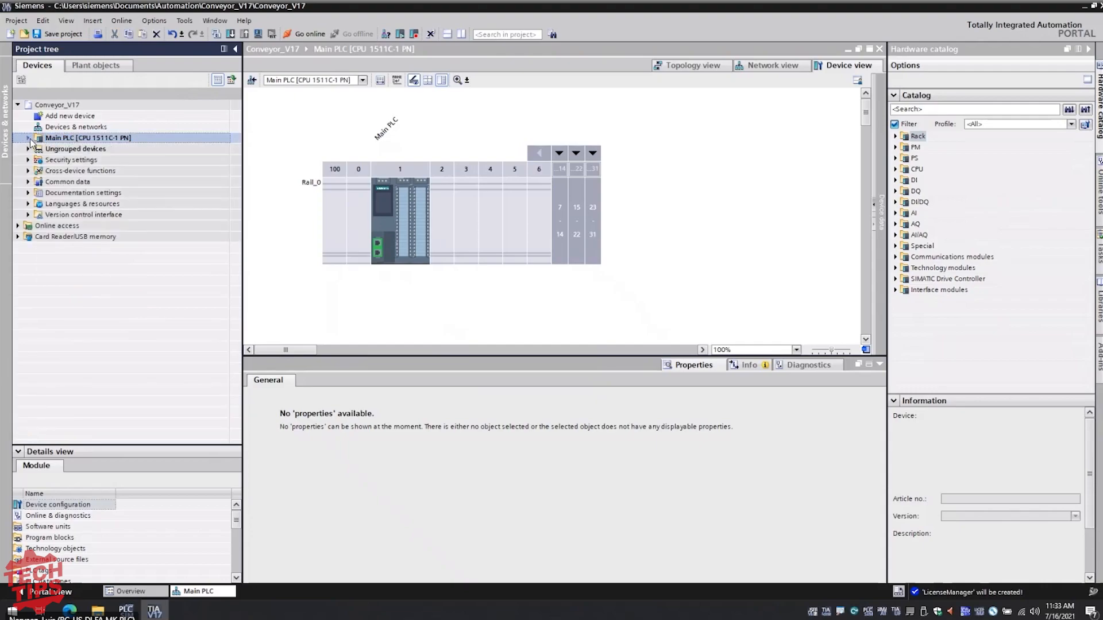
click(28, 138)
click(55, 34)
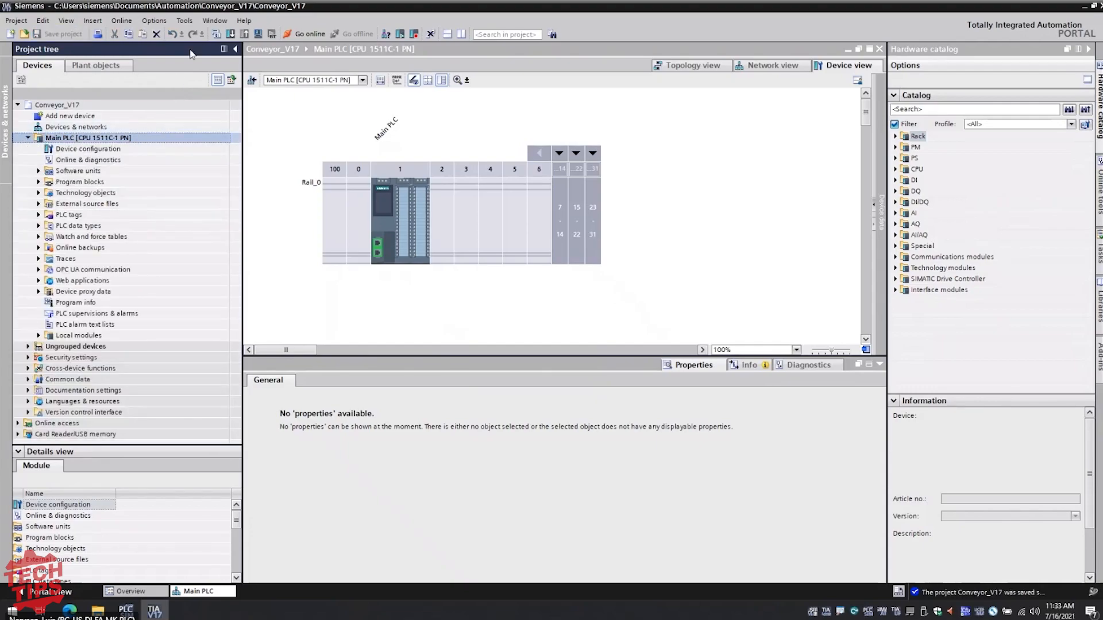
click(216, 34)
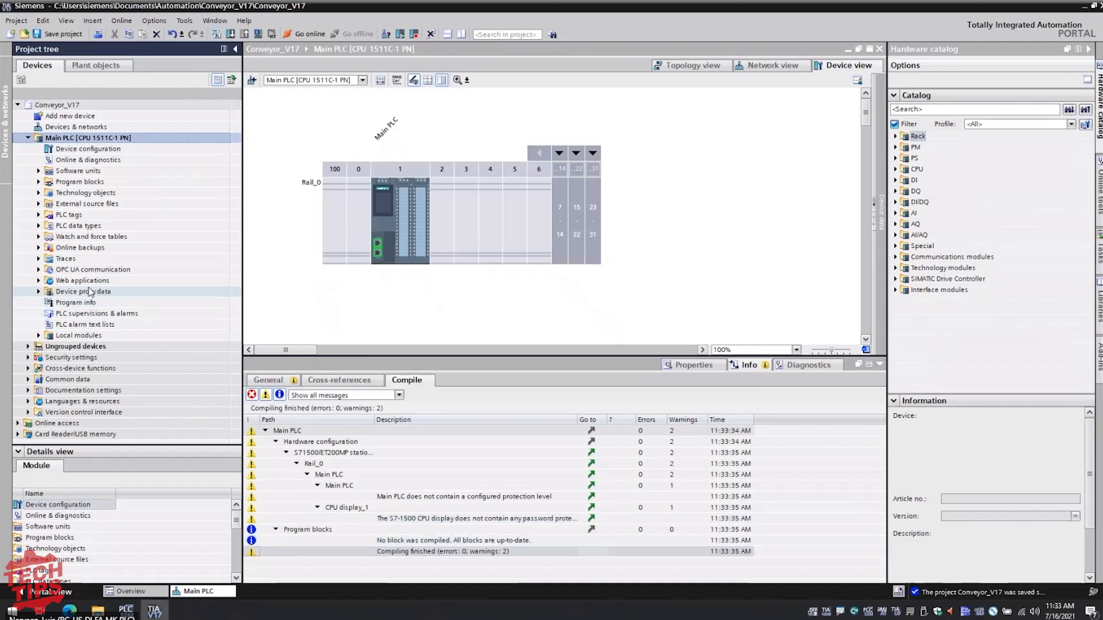
Step: Add a new VoT application under the Main PLC's web applications and expand its contents
click(39, 280)
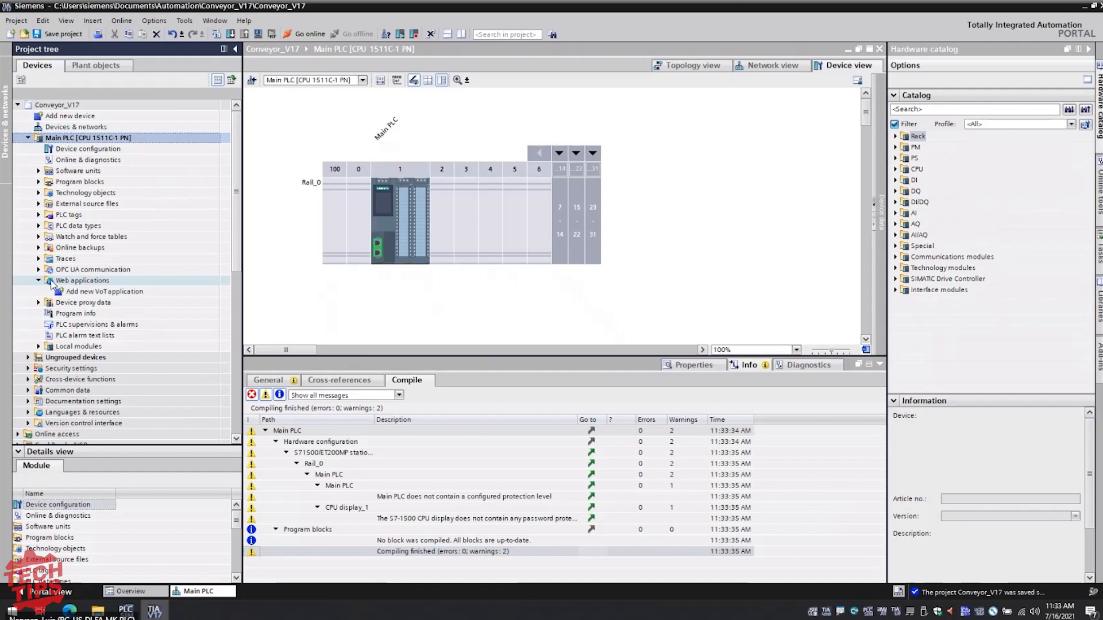
click(53, 283)
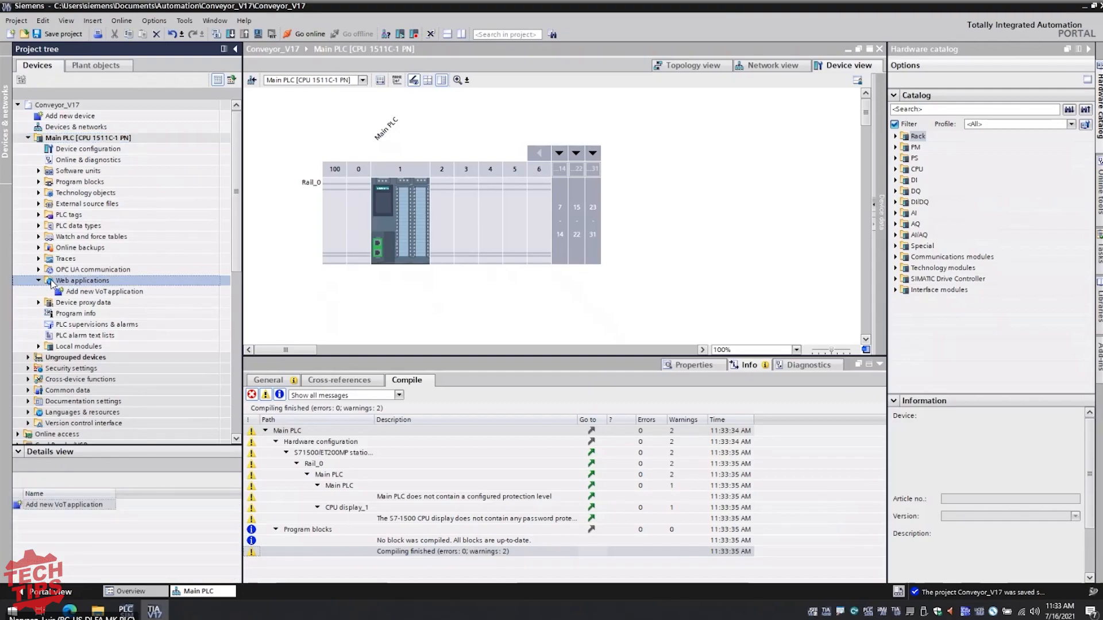
click(91, 292)
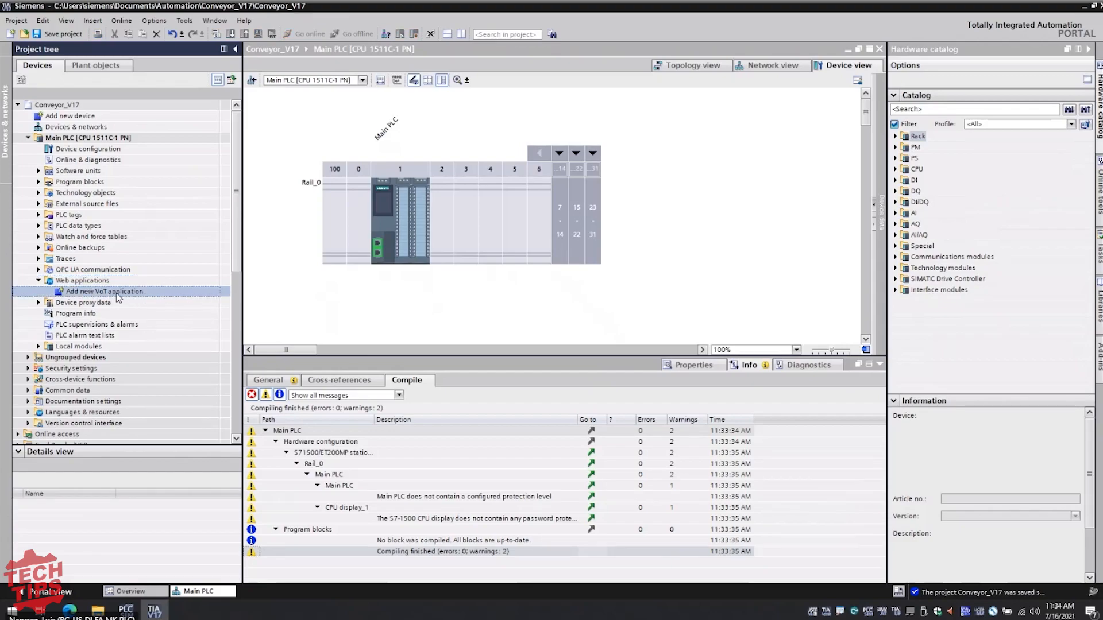
click(70, 292)
click(171, 304)
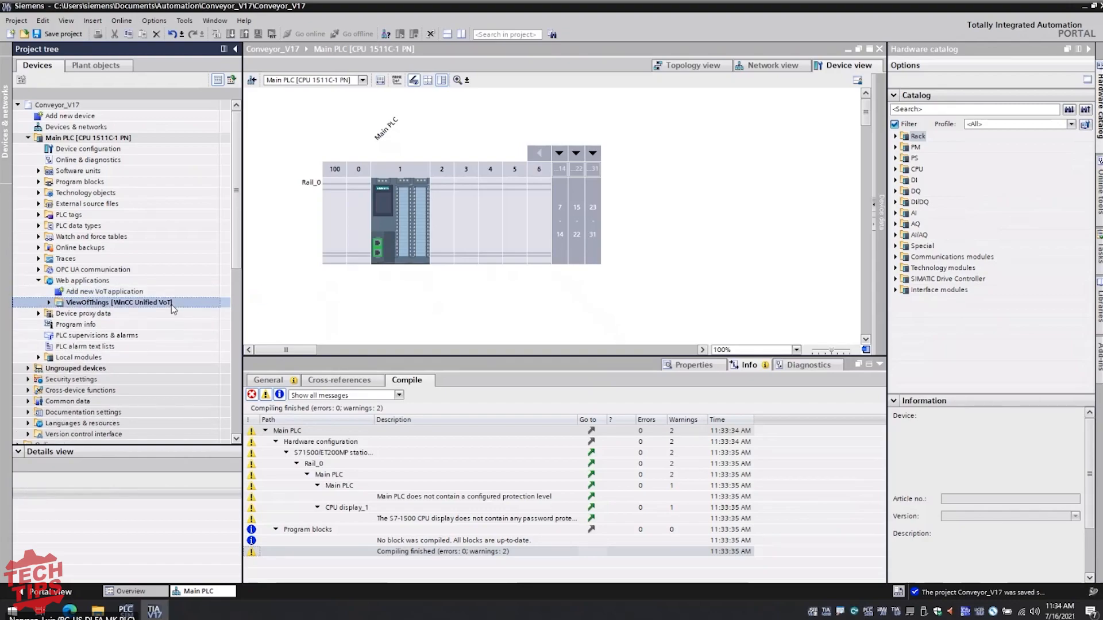
click(49, 302)
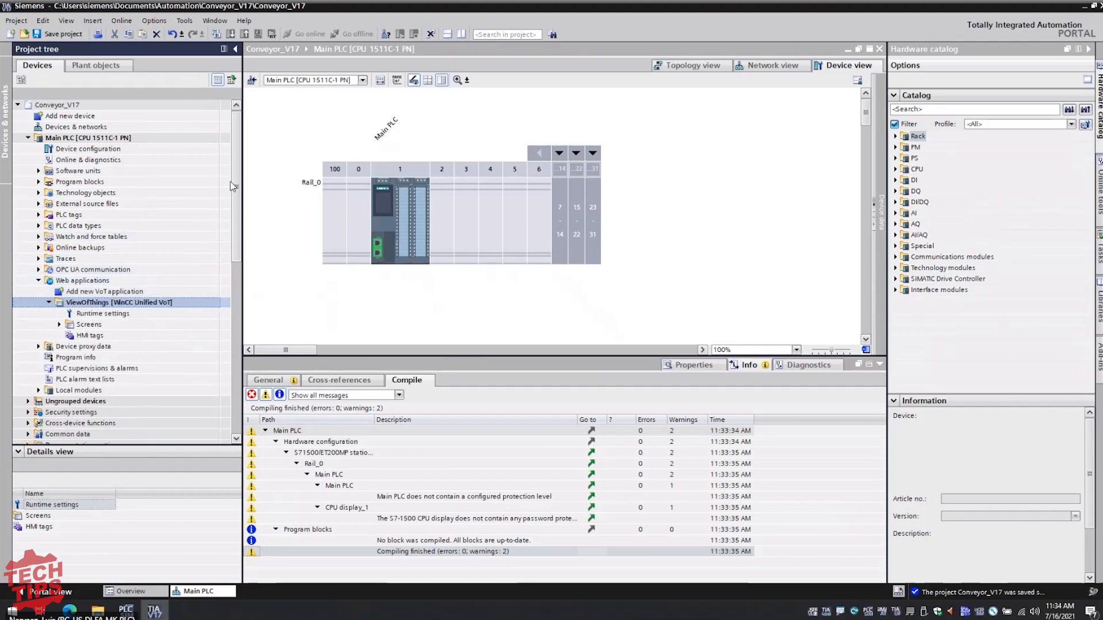
Step: Rename the new VoT application to Dashboard and accept generating a new Runtime ID
scroll(232, 191, down, 2)
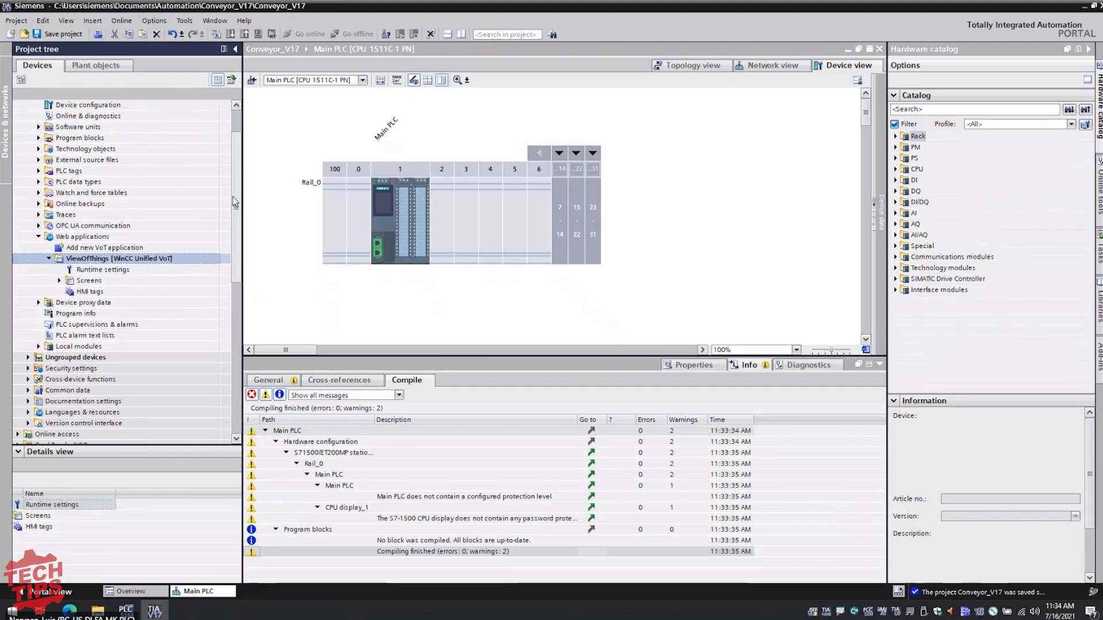
right_click(81, 259)
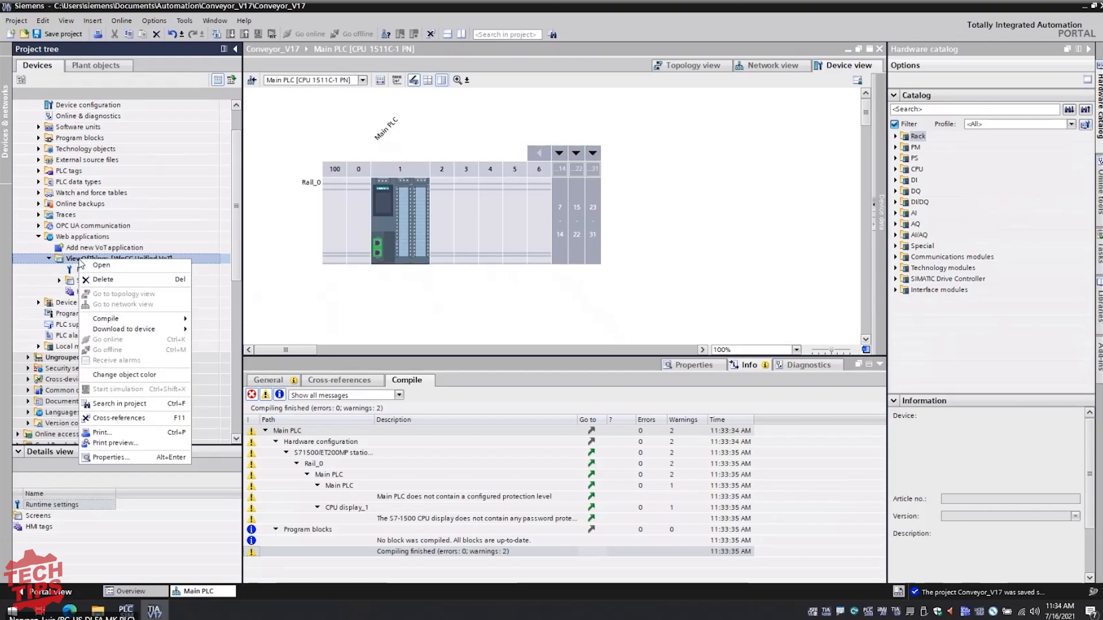
click(75, 259)
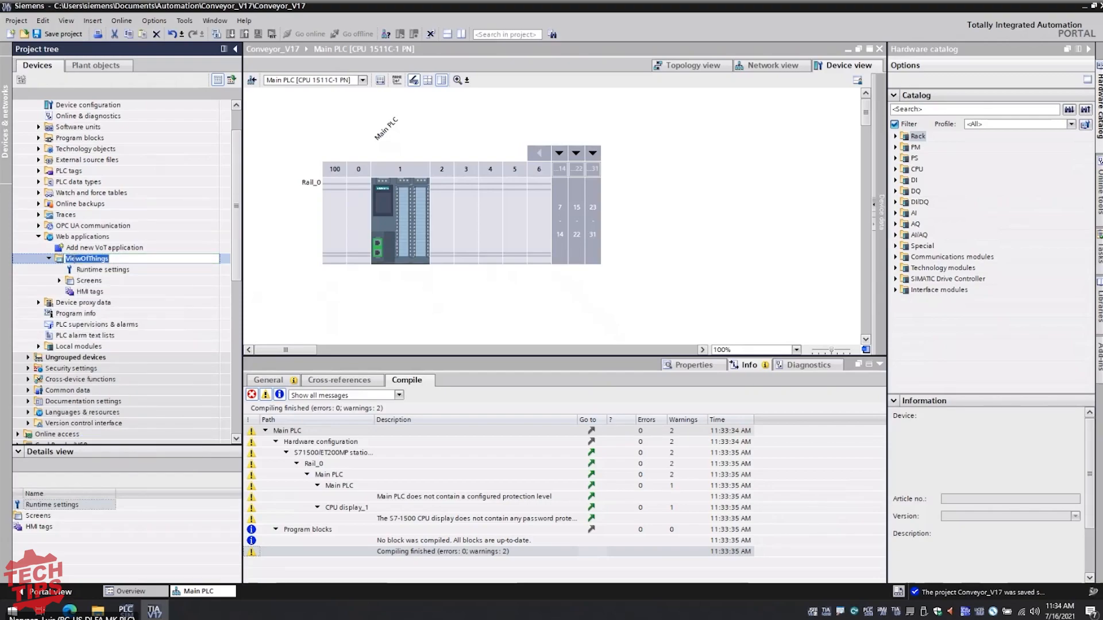
text(O)
key(Return)
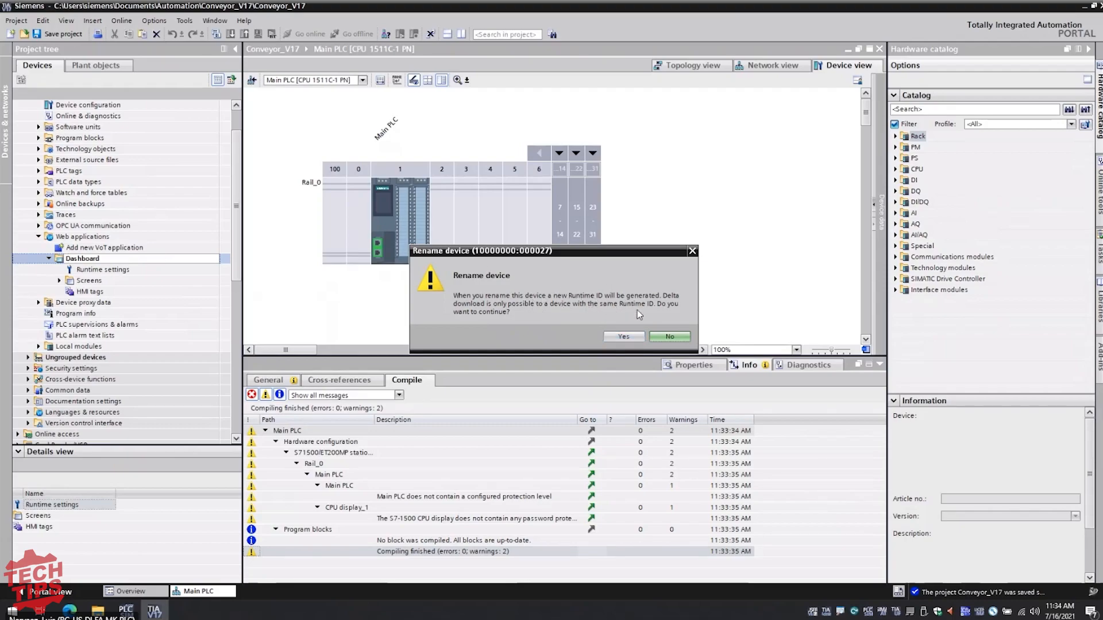
click(623, 336)
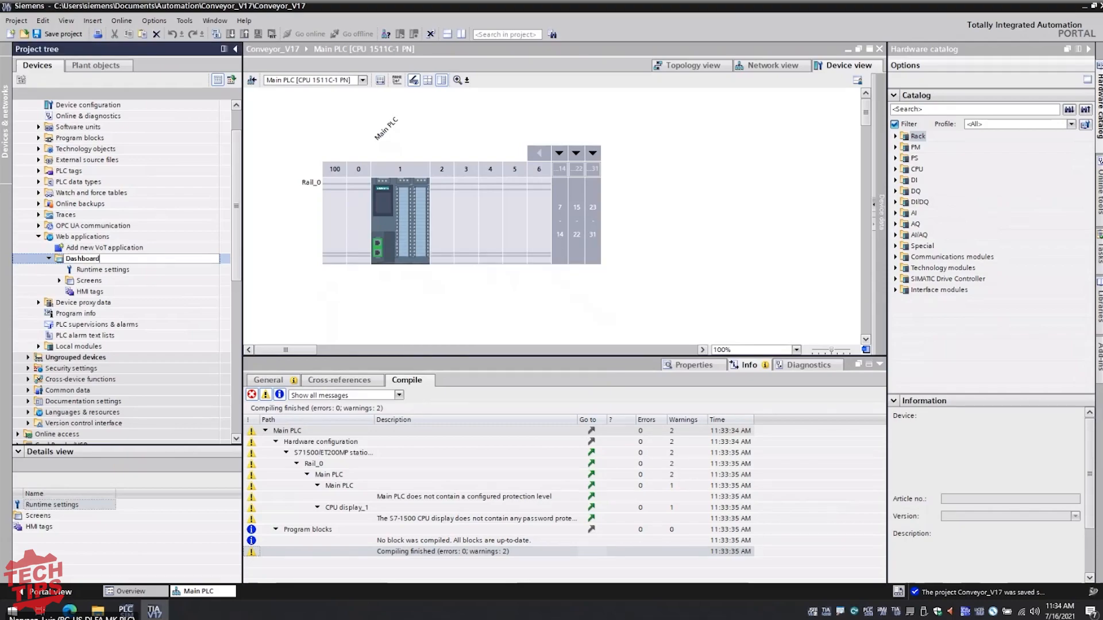
Step: Add a new screen to the Dashboard application and open it for editing
click(59, 280)
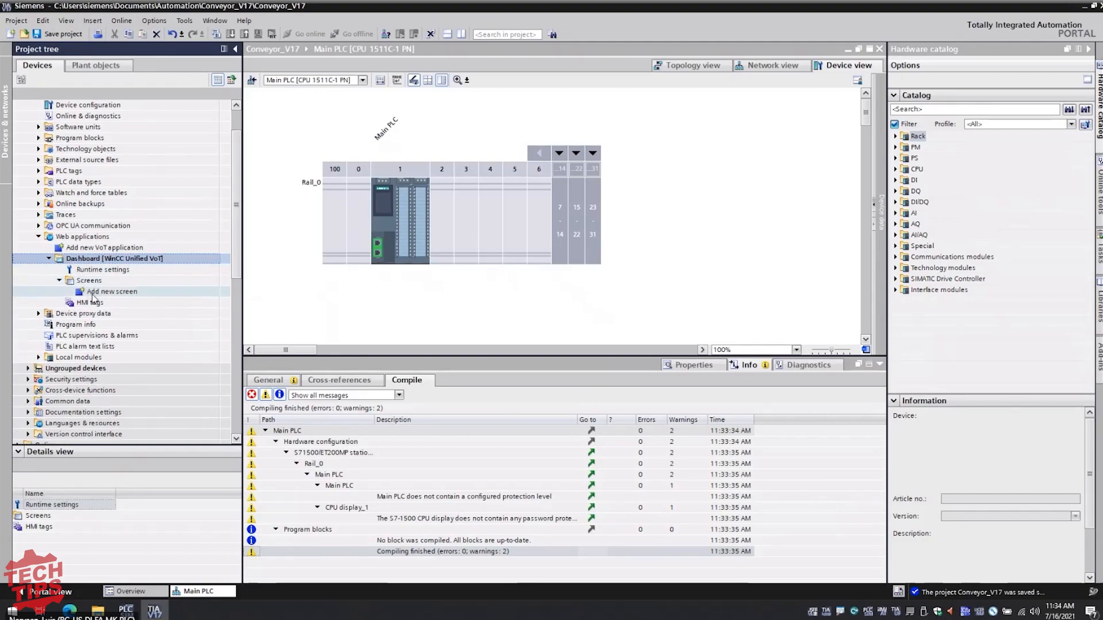
click(92, 293)
double_click(98, 291)
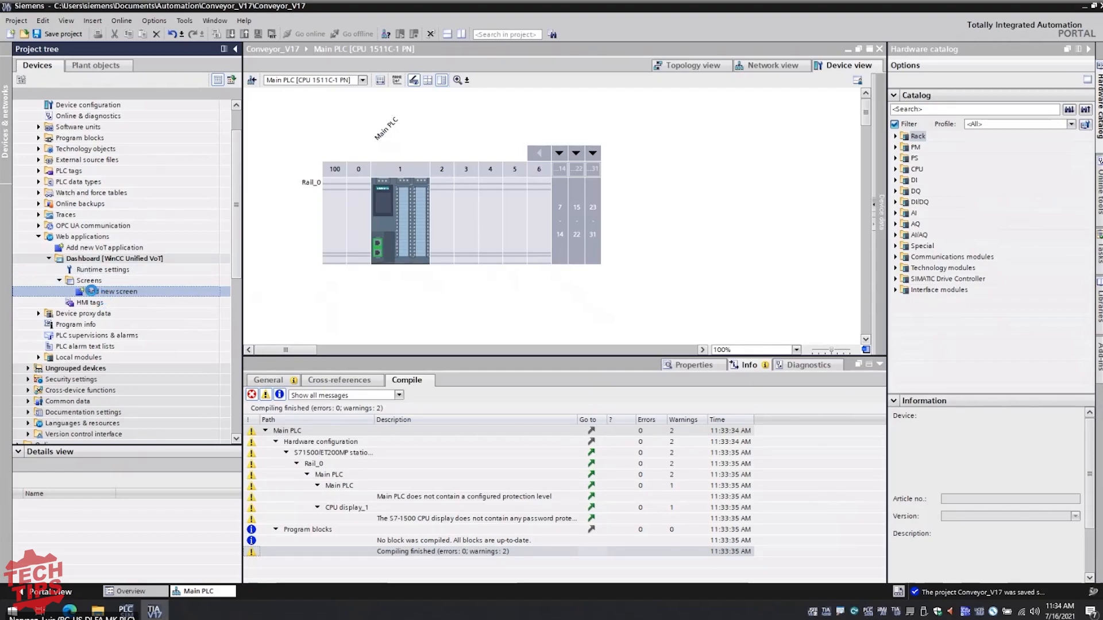
double_click(90, 291)
click(93, 304)
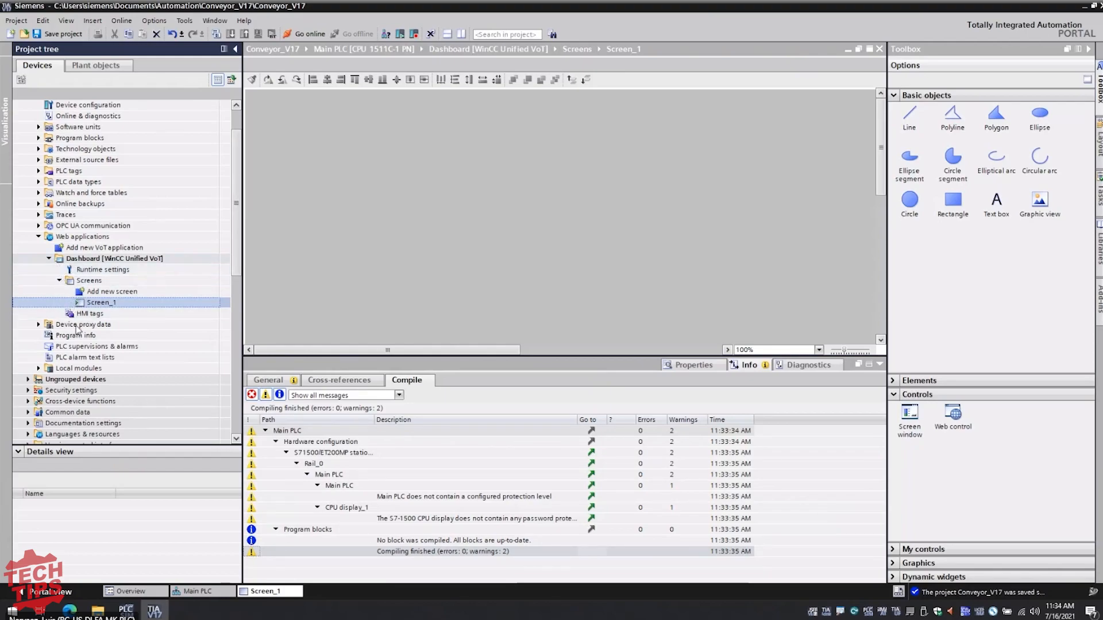
click(449, 195)
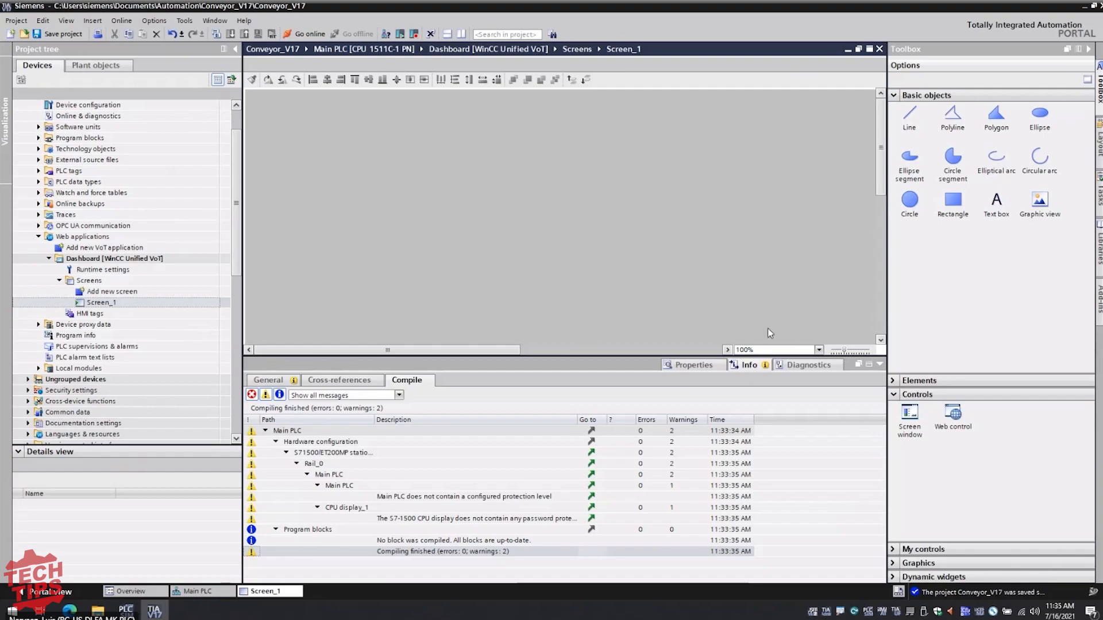
Step: Place a gauge on the screen and shrink it to about 305 wide by 282 high
click(894, 97)
click(895, 123)
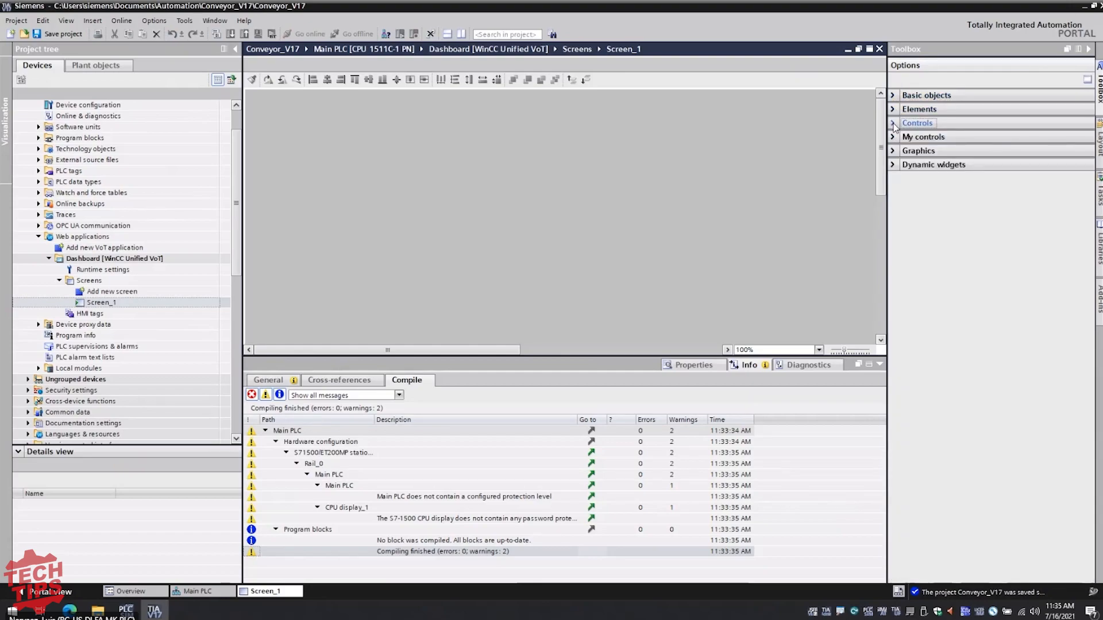
click(894, 124)
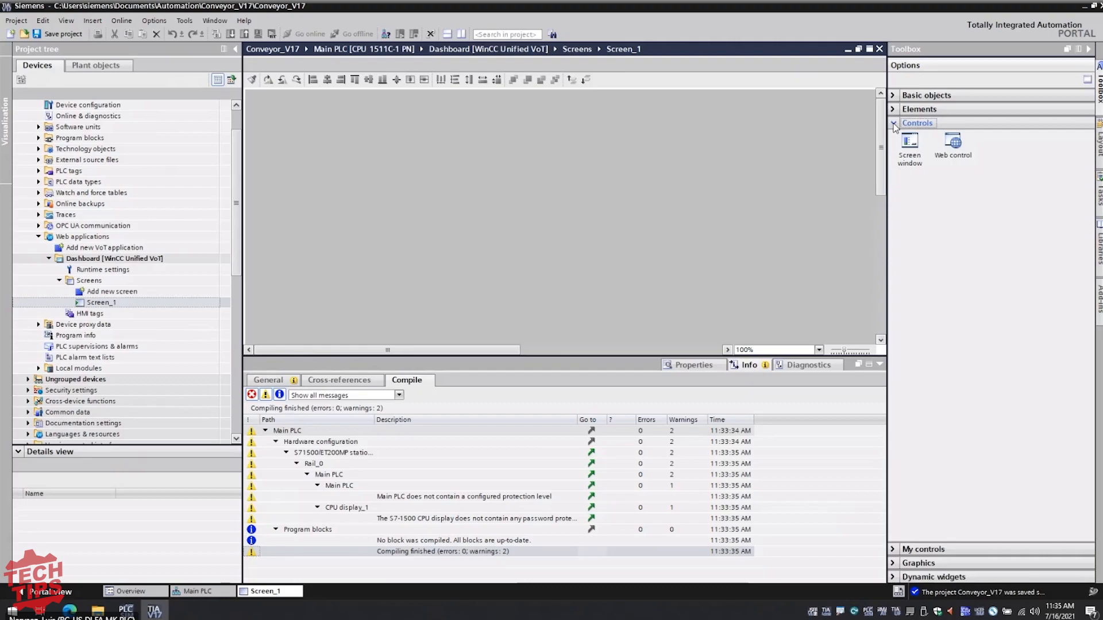
click(894, 111)
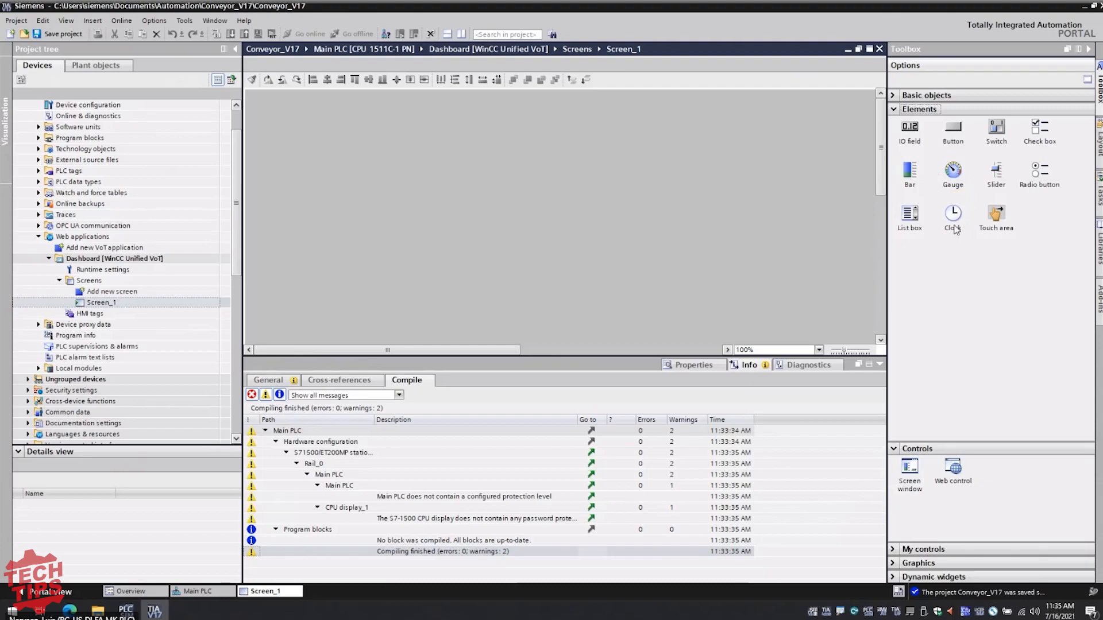
drag(956, 177, 388, 138)
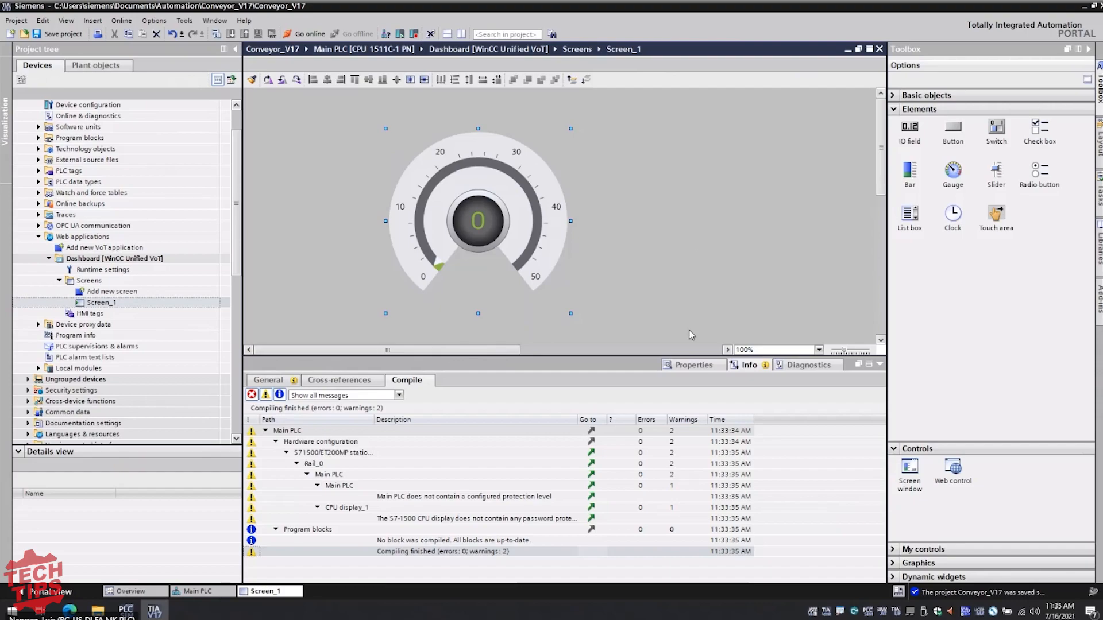
click(676, 366)
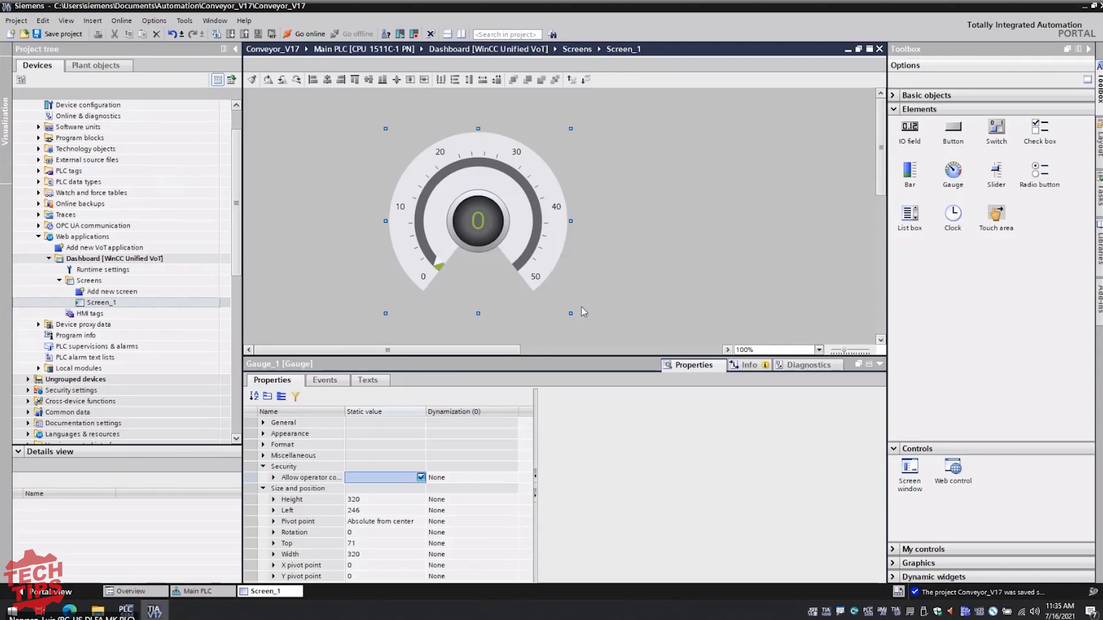
drag(573, 315, 516, 253)
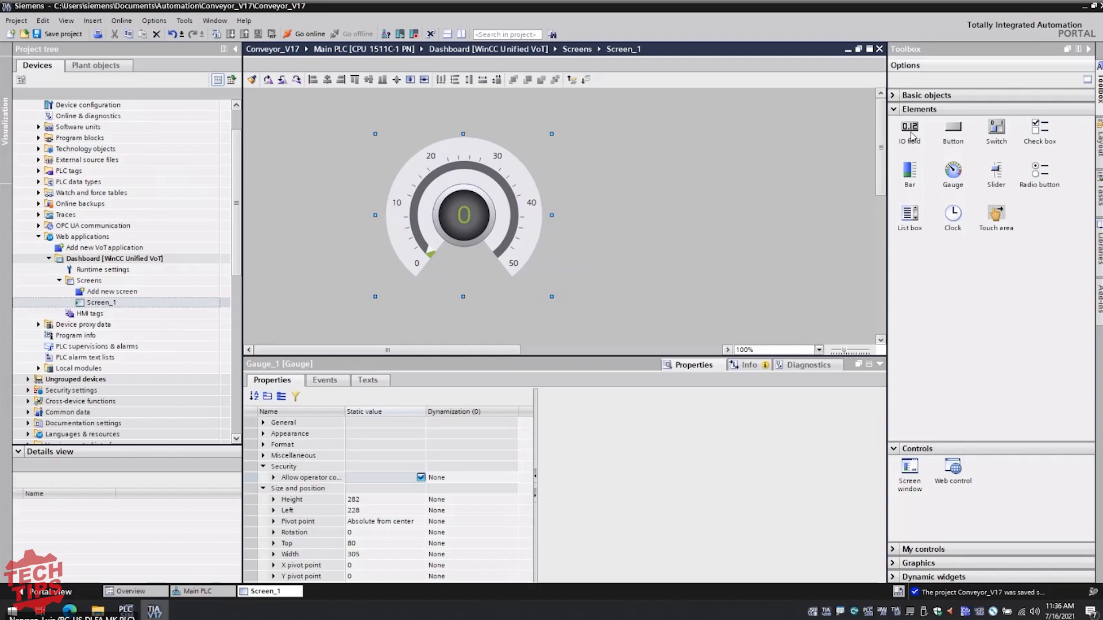
Step: Place an IO field beside the gauge's lower-left edge and a text box just above the field
drag(914, 133, 261, 257)
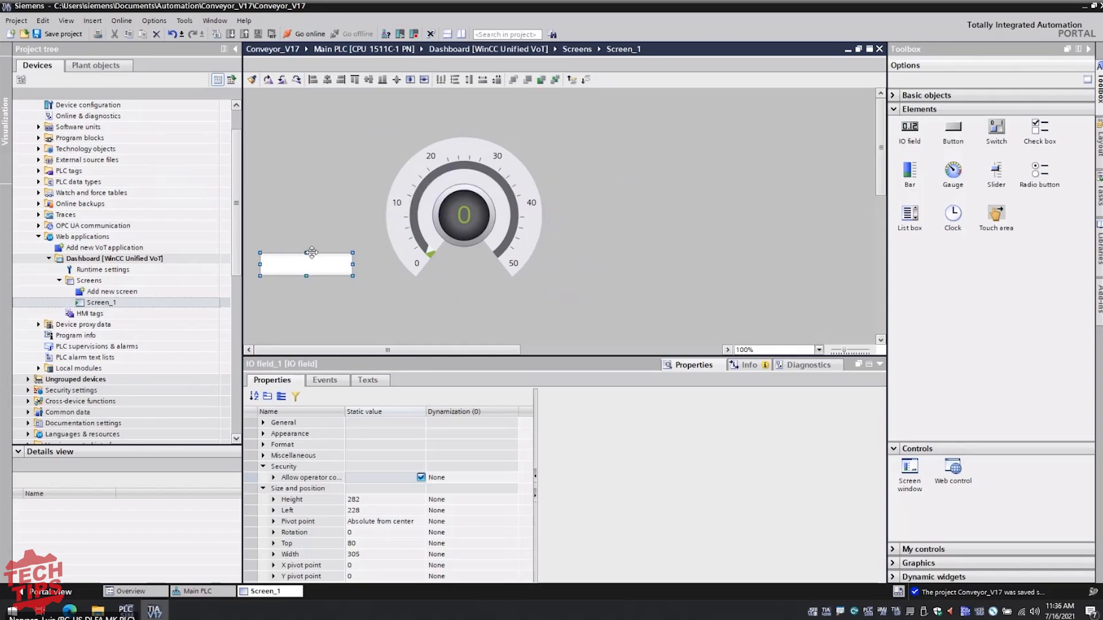
click(892, 96)
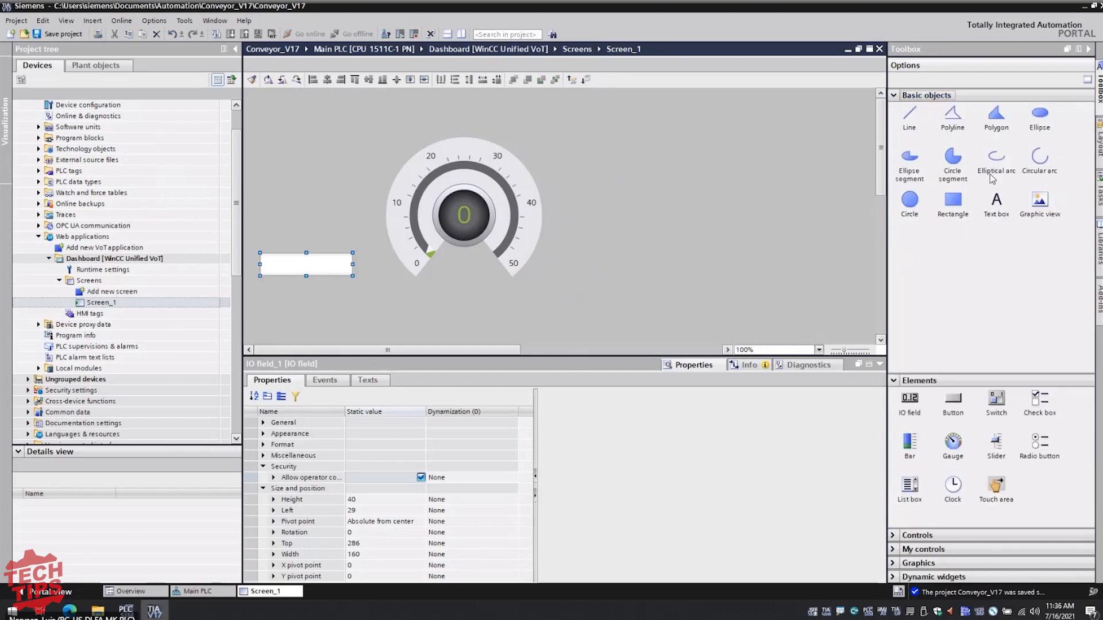
drag(996, 201, 281, 219)
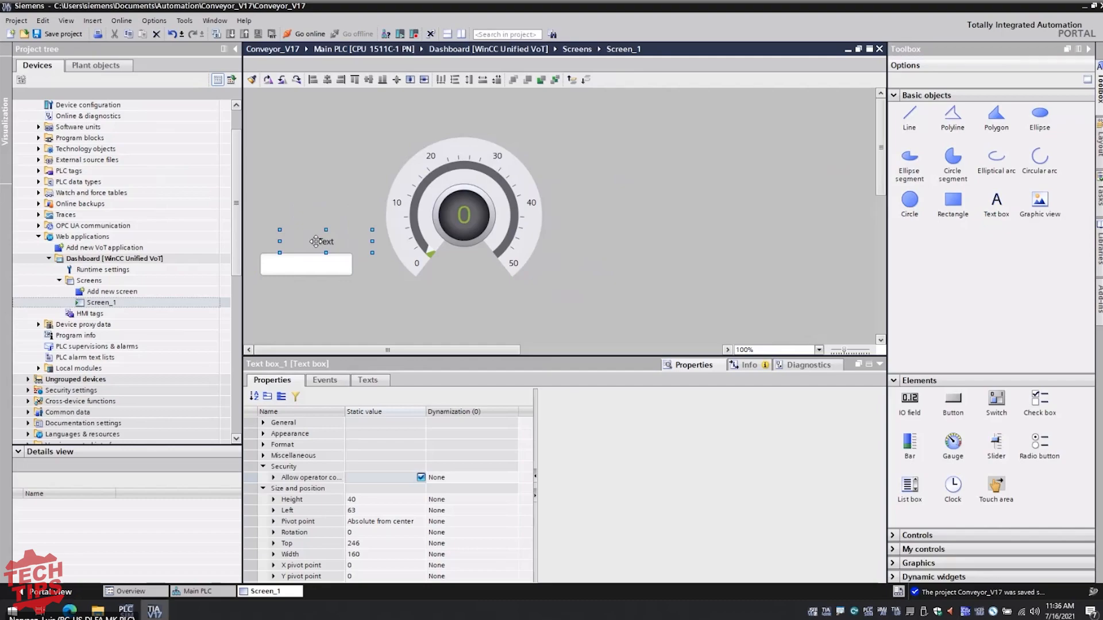
Step: Set the text box's text to "Output" and align the box directly above the IO field
click(267, 422)
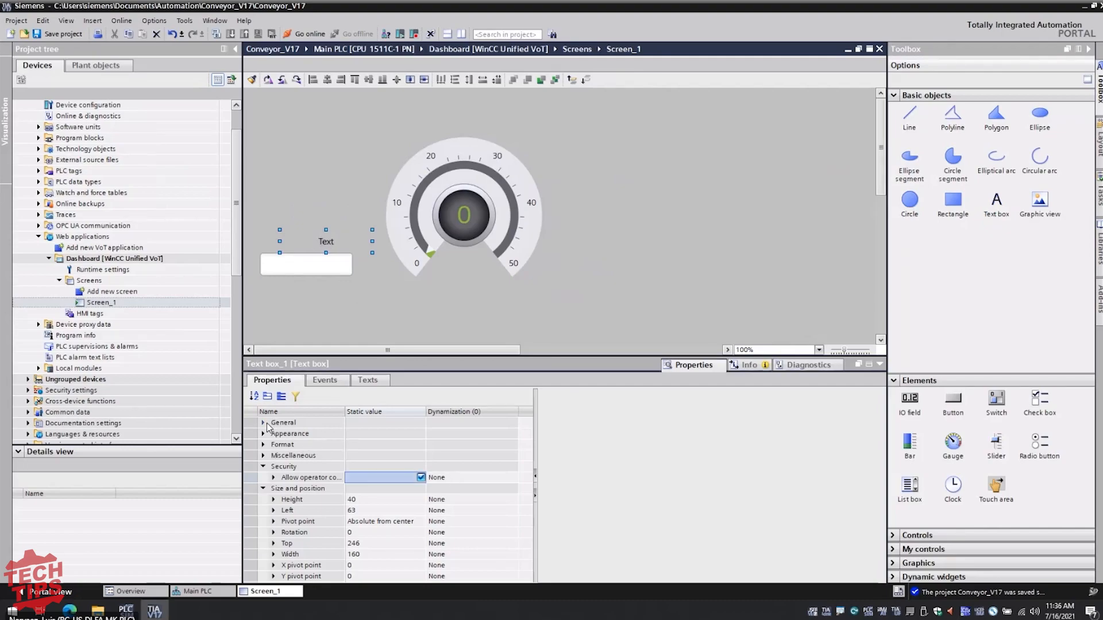
click(370, 444)
double_click(366, 444)
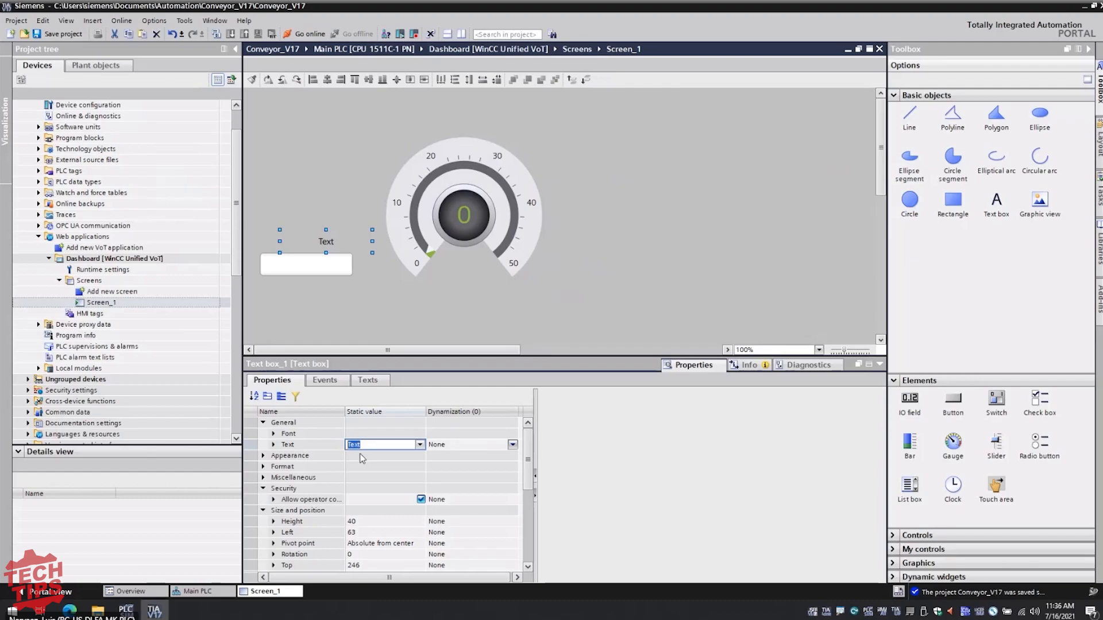
text(Output)
key(Return)
mouse_move(340, 243)
mouse_down()
mouse_move(306, 245)
mouse_move(320, 245)
mouse_up()
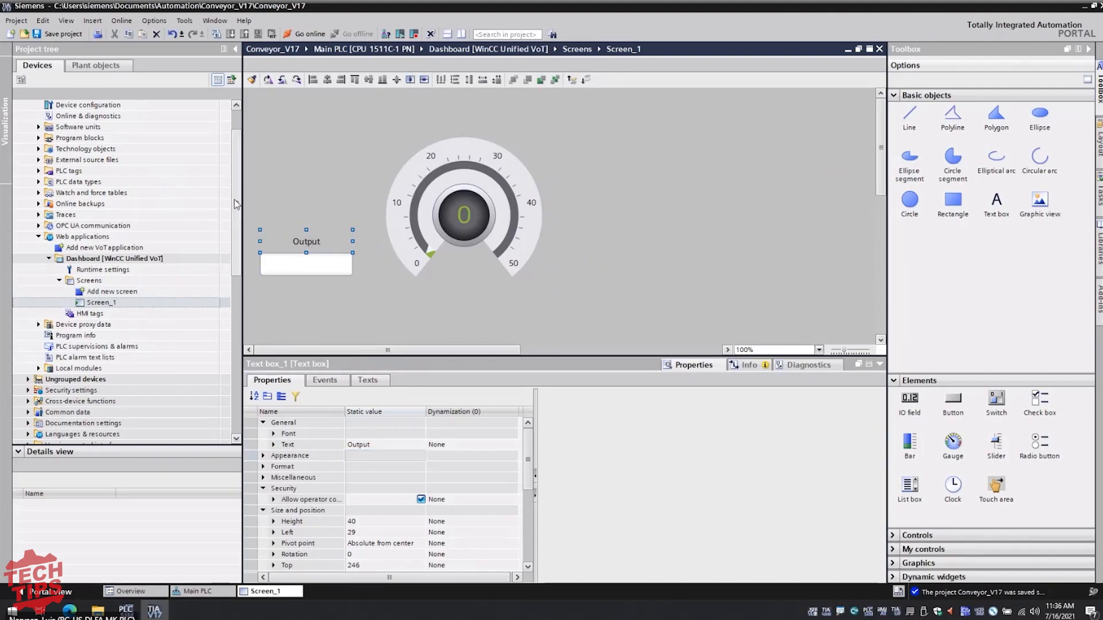
Step: Check the HMI tags table of the Dashboard application and return to Screen_1
scroll(236, 204, up, 2)
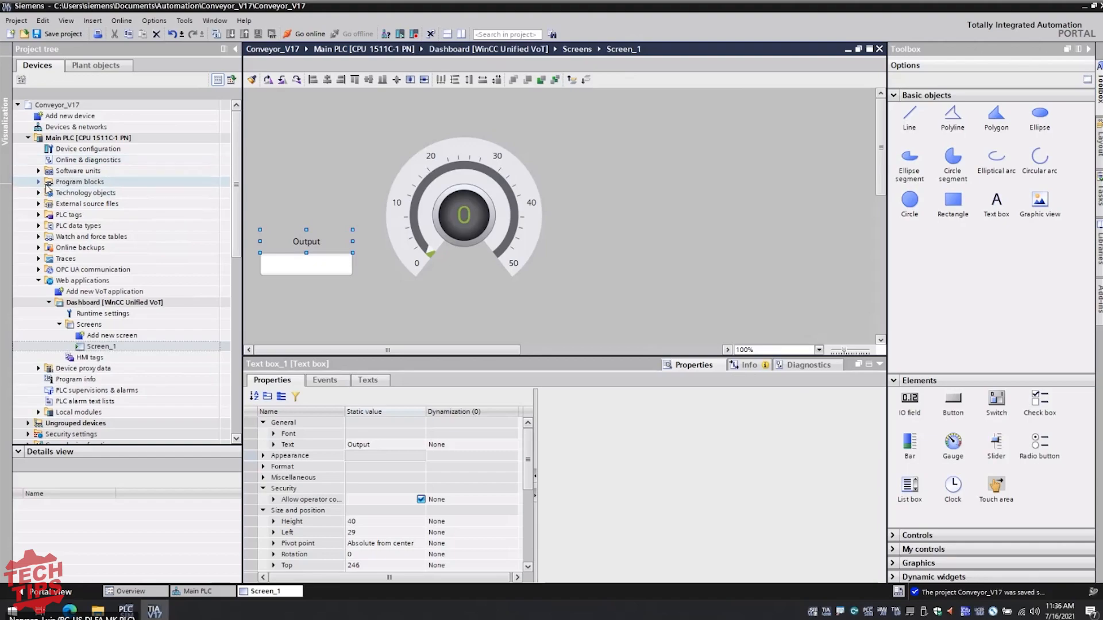
click(266, 269)
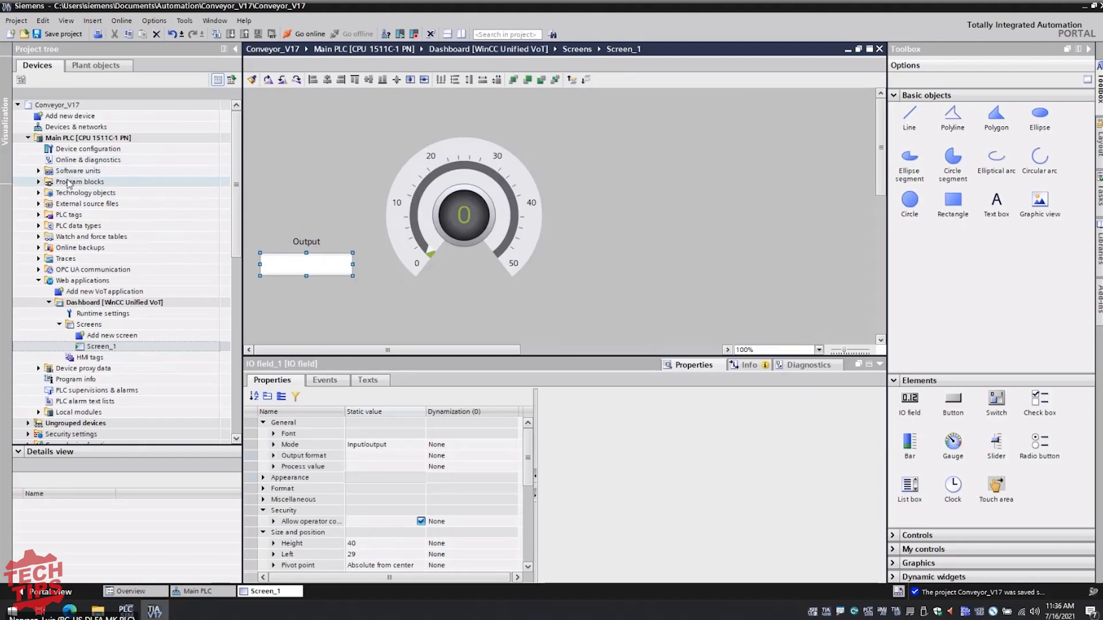
click(39, 184)
click(39, 184)
click(90, 358)
double_click(90, 357)
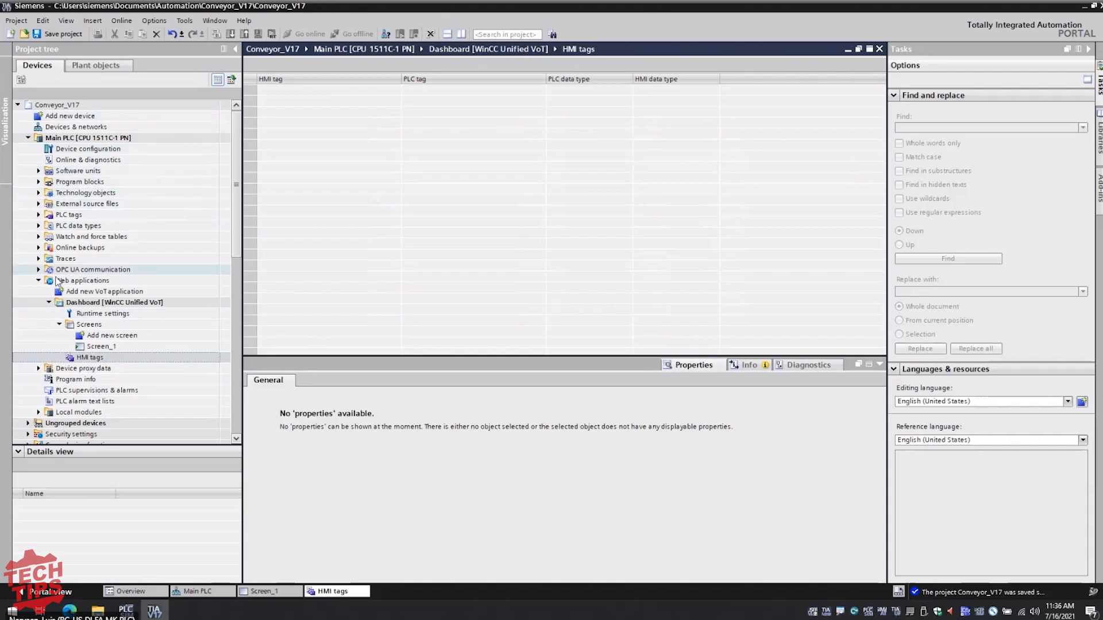
click(98, 347)
double_click(97, 346)
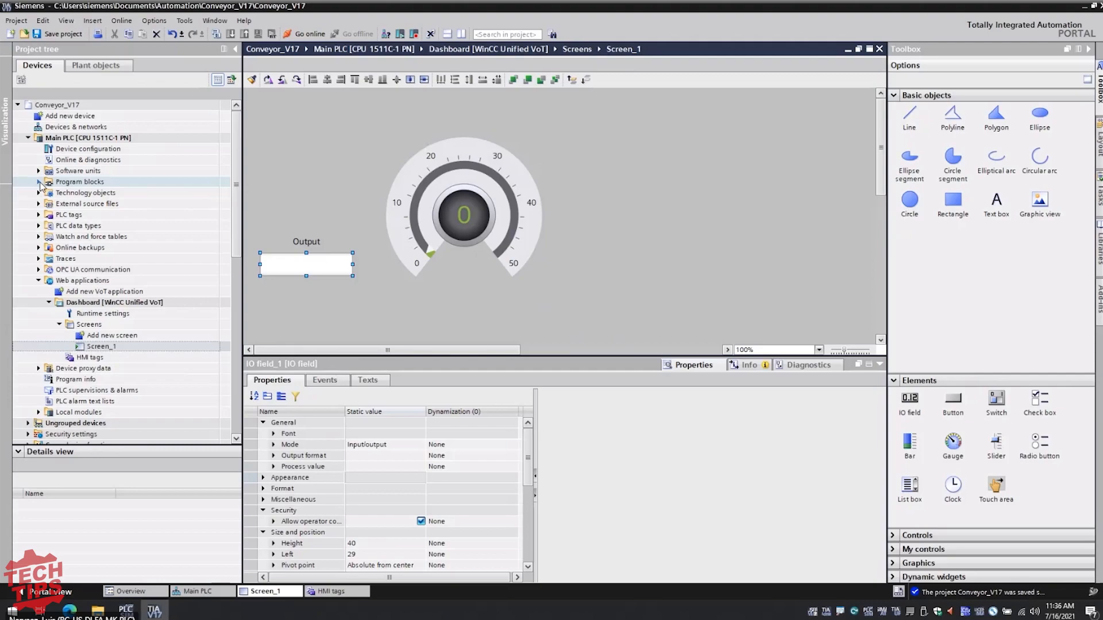
Step: Examine the LGF_SinusCI call in the Cyclic_10ms [OB30] program block and close the block
click(39, 181)
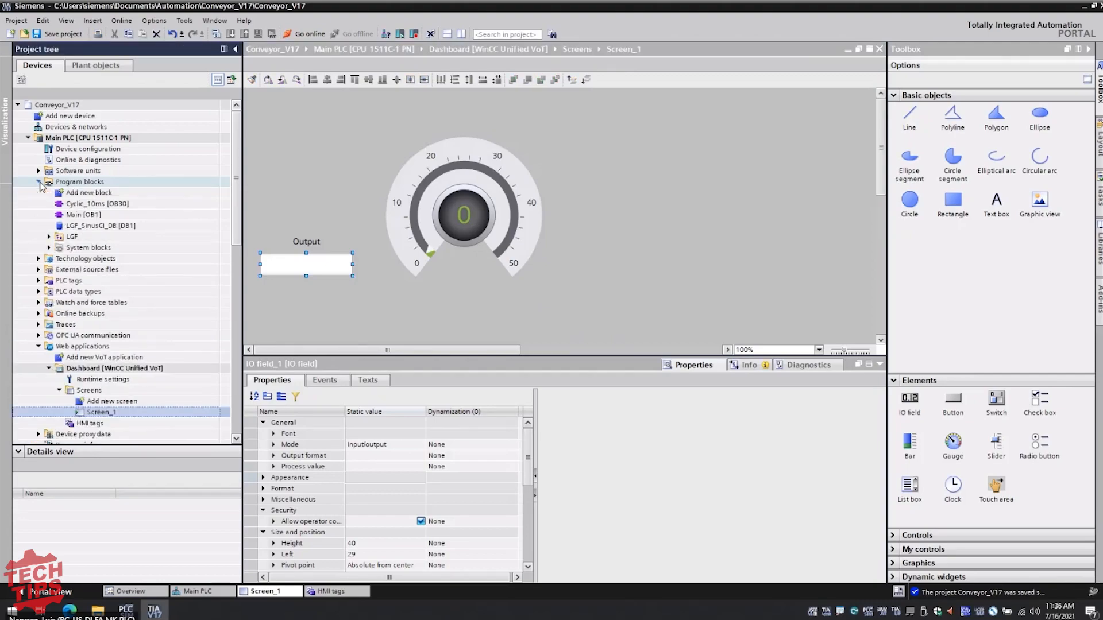
click(88, 205)
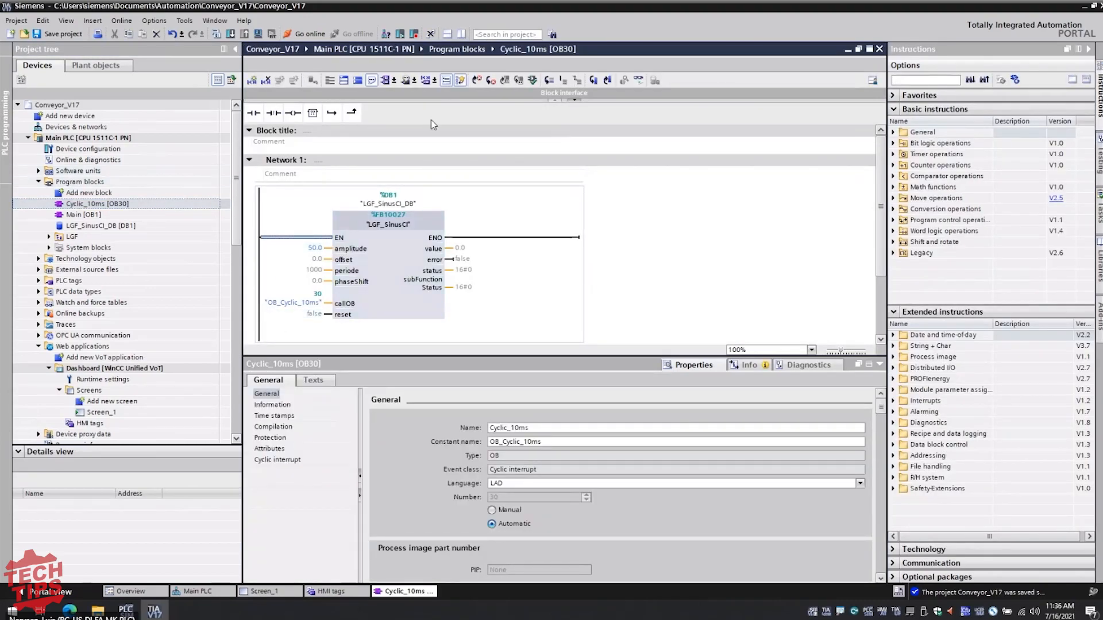
click(879, 49)
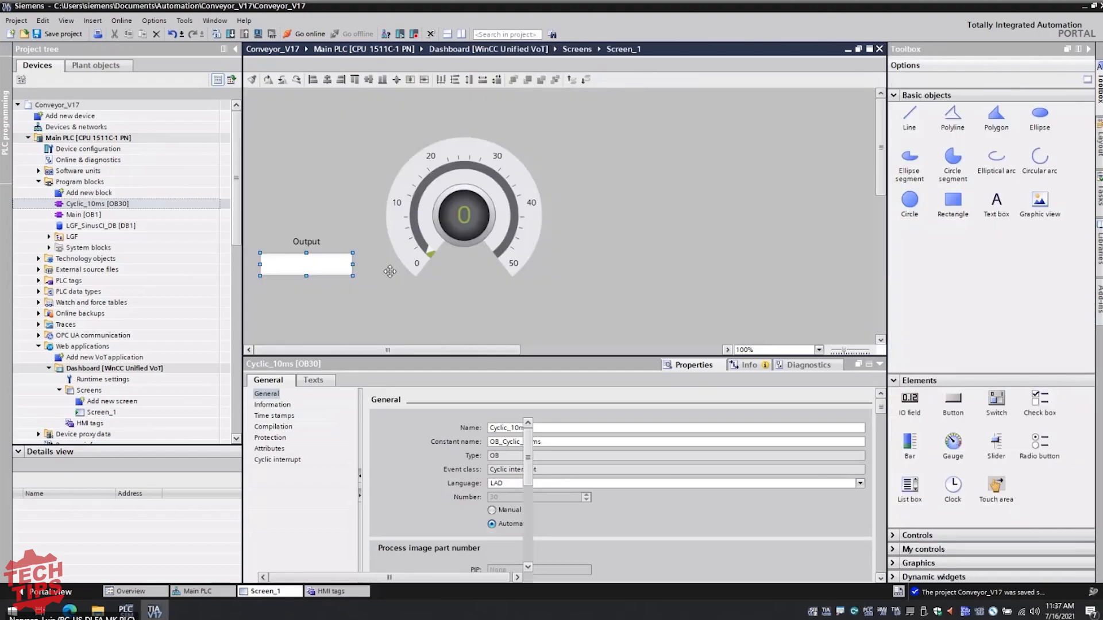
Step: Link the value tag of the LGF_SinusCI_DB data block to both the gauge and the IO field
click(52, 226)
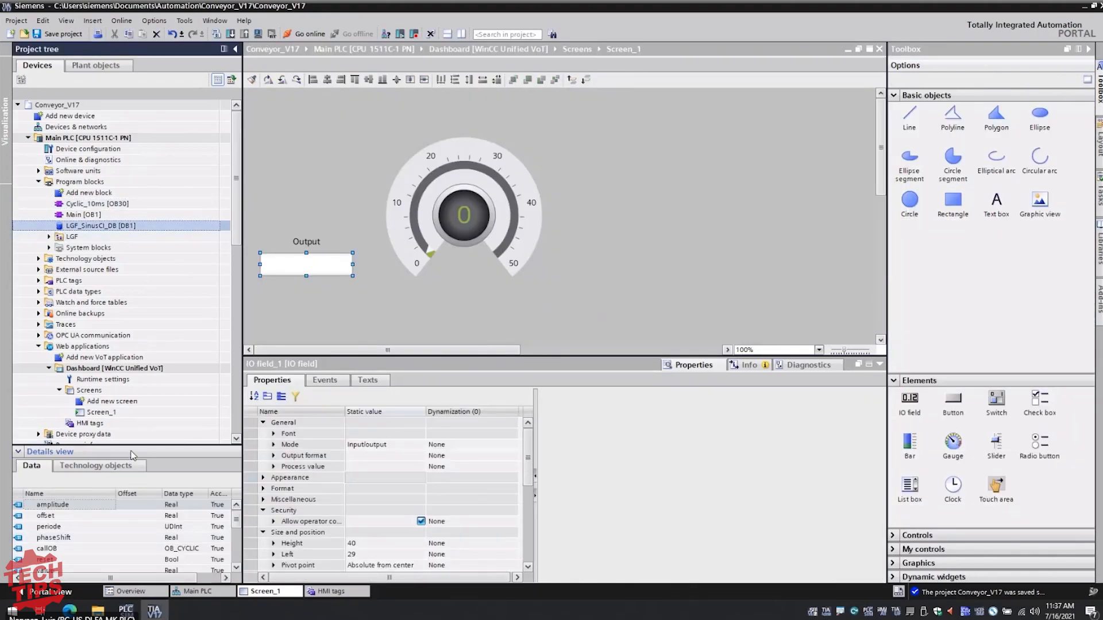
drag(128, 445, 128, 346)
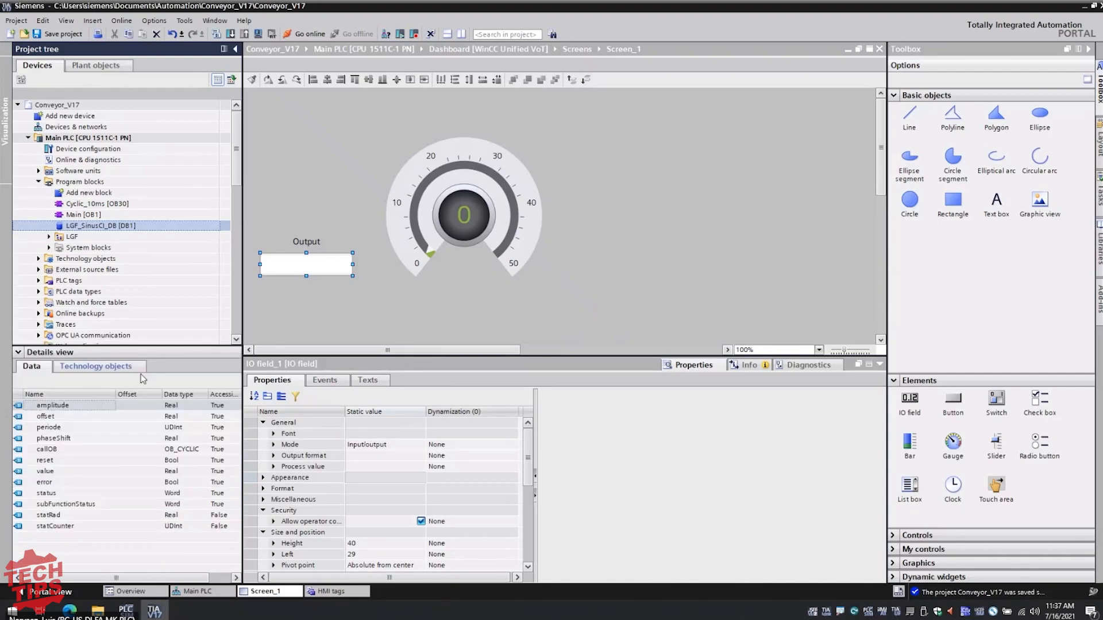
click(48, 474)
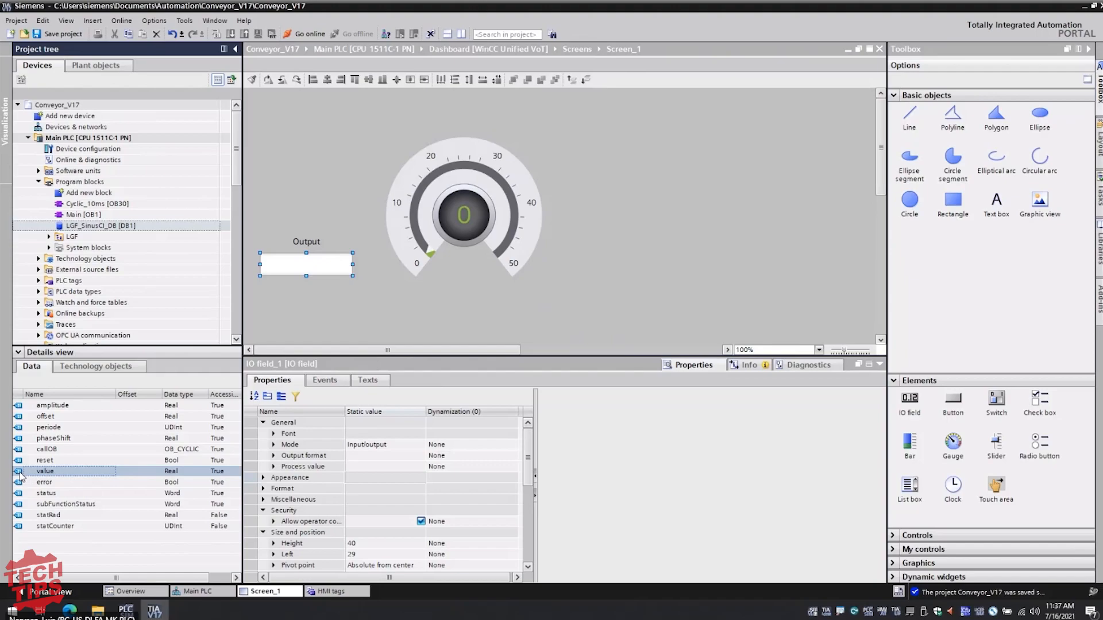
drag(20, 472, 464, 201)
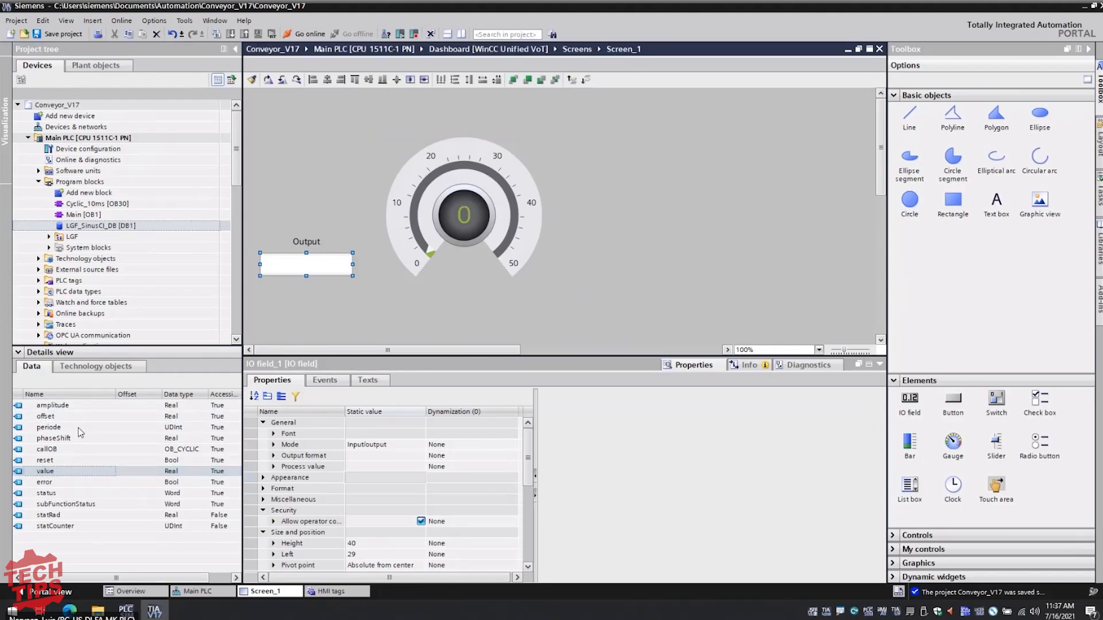
click(22, 473)
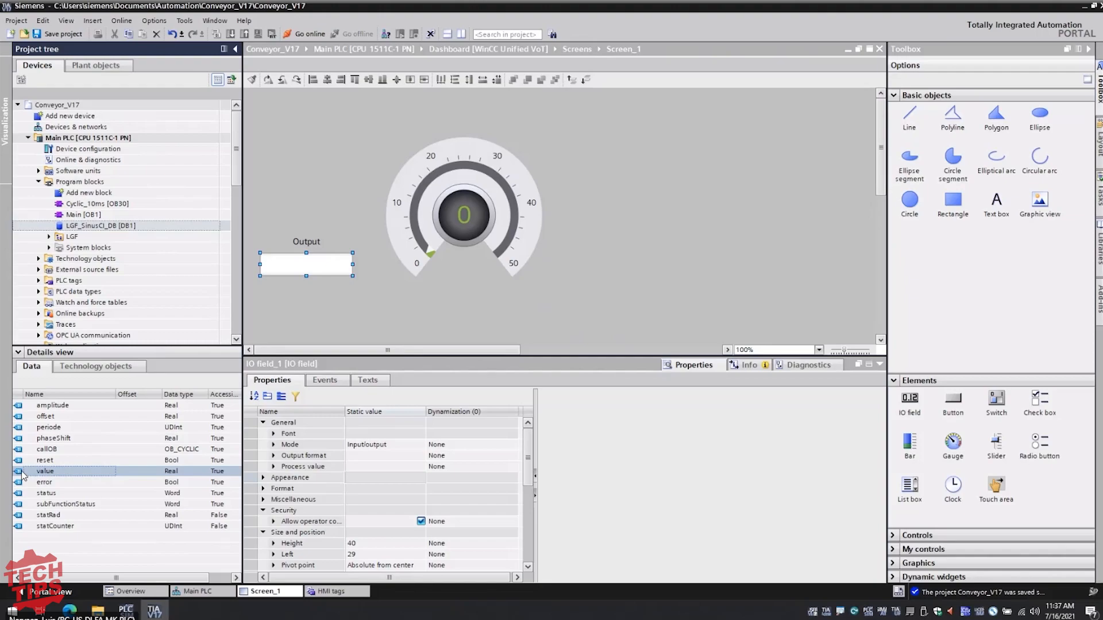
drag(23, 476, 328, 268)
Step: Change the text of the label above the IO field to "Value"
click(307, 240)
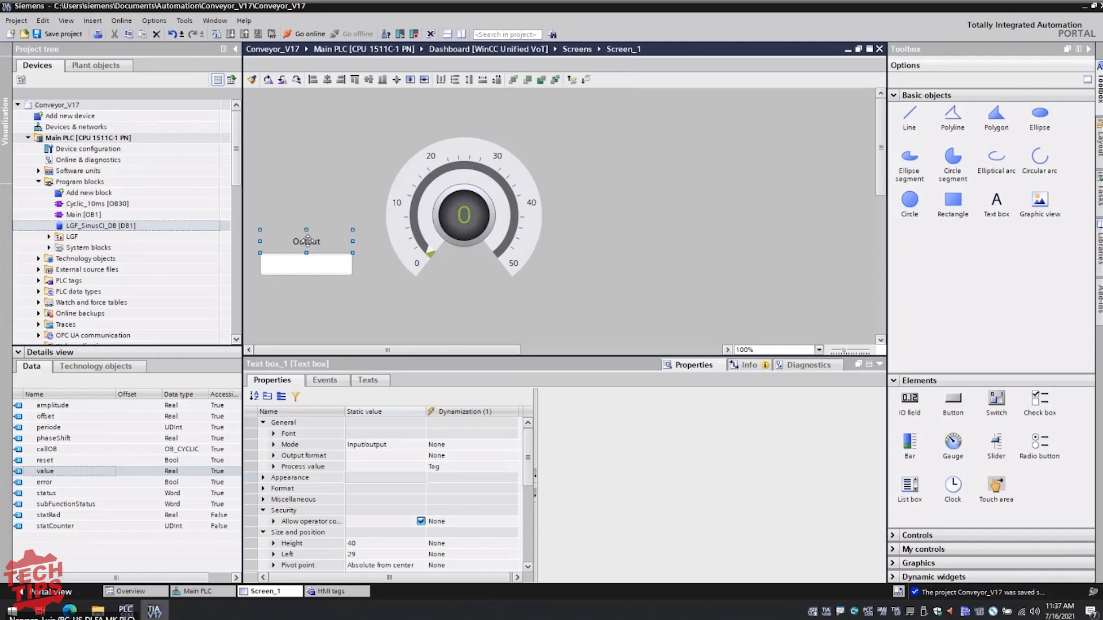
click(370, 445)
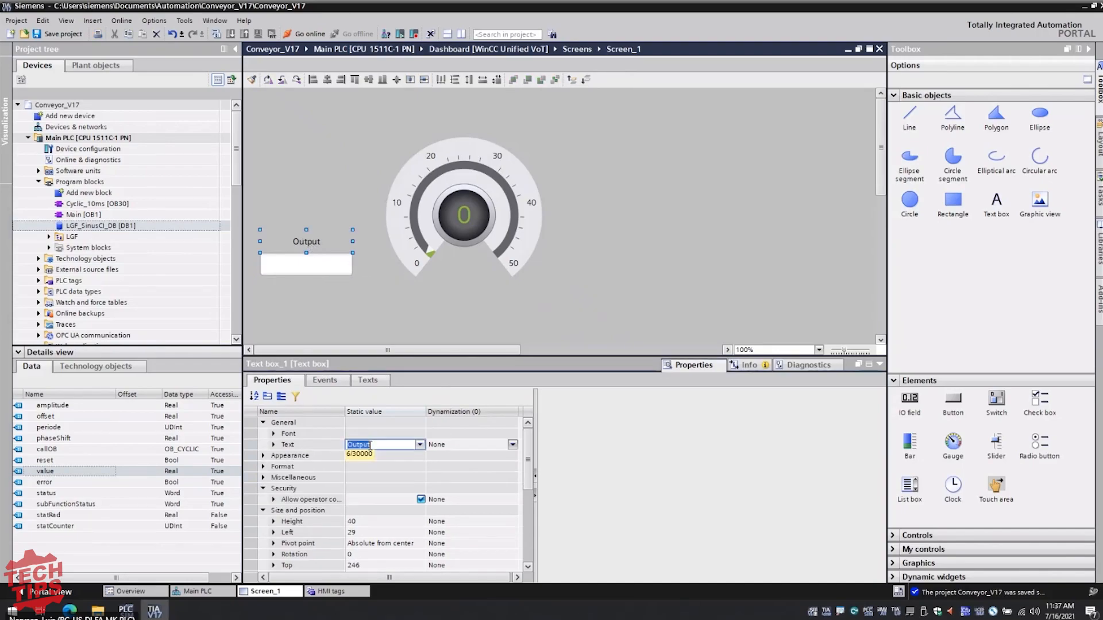
text(Value)
click(317, 265)
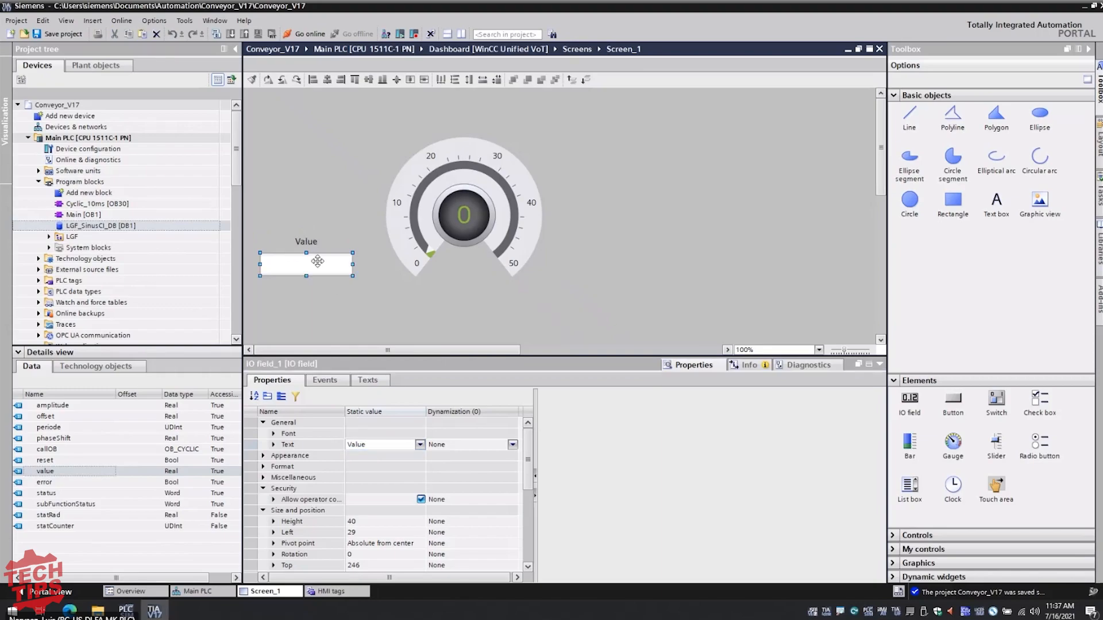
click(486, 219)
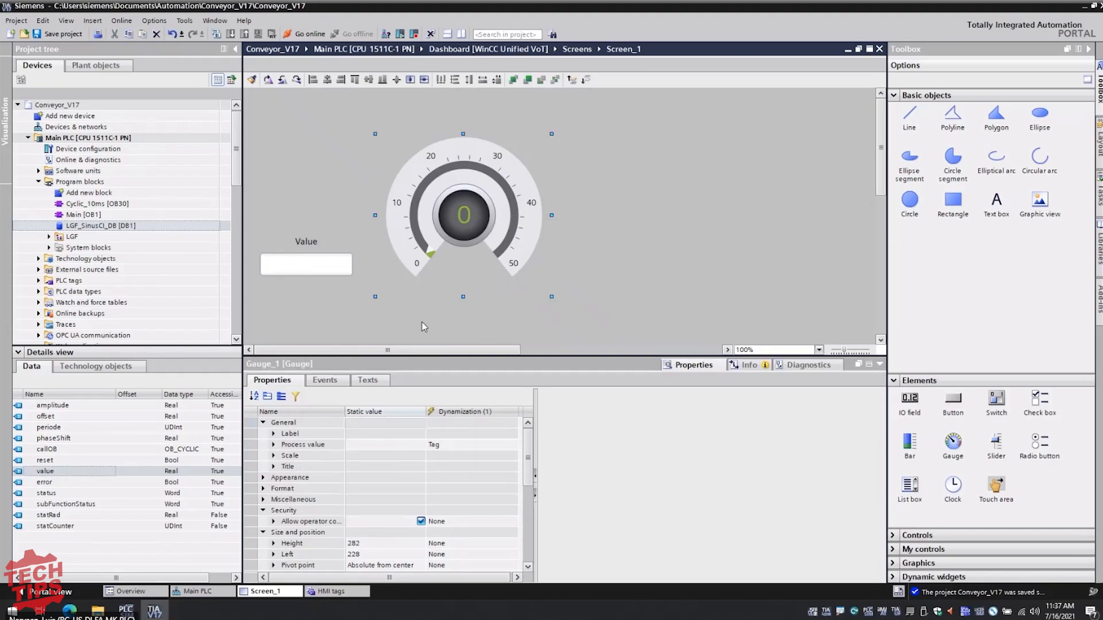
Step: Collapse the properties area and program blocks, and enlarge the project tree to show the Dashboard web application's contents
click(879, 364)
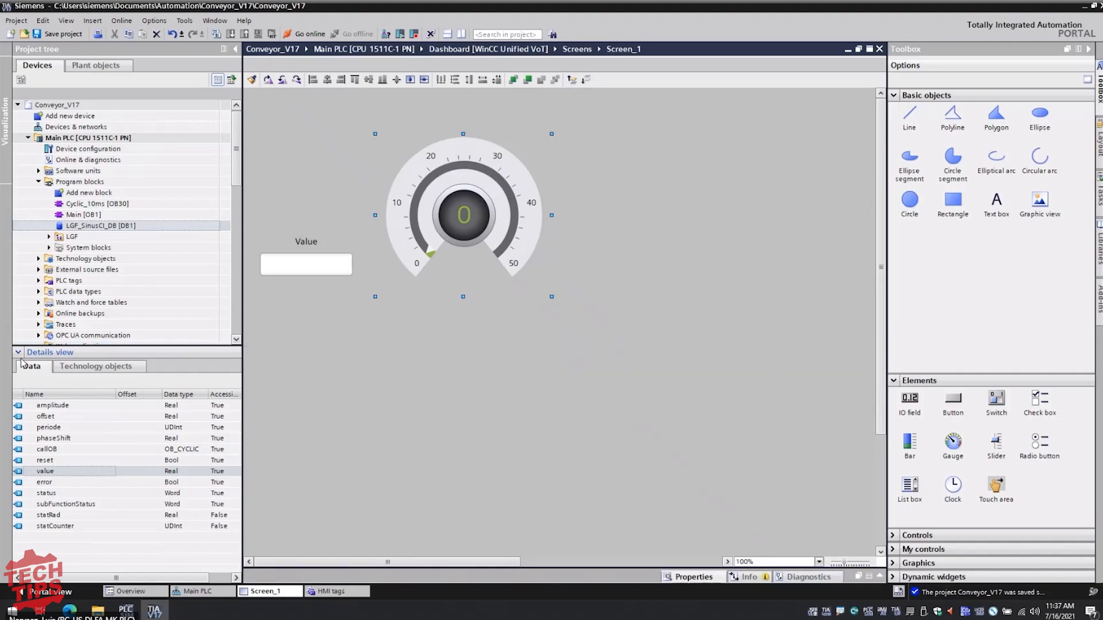
click(64, 181)
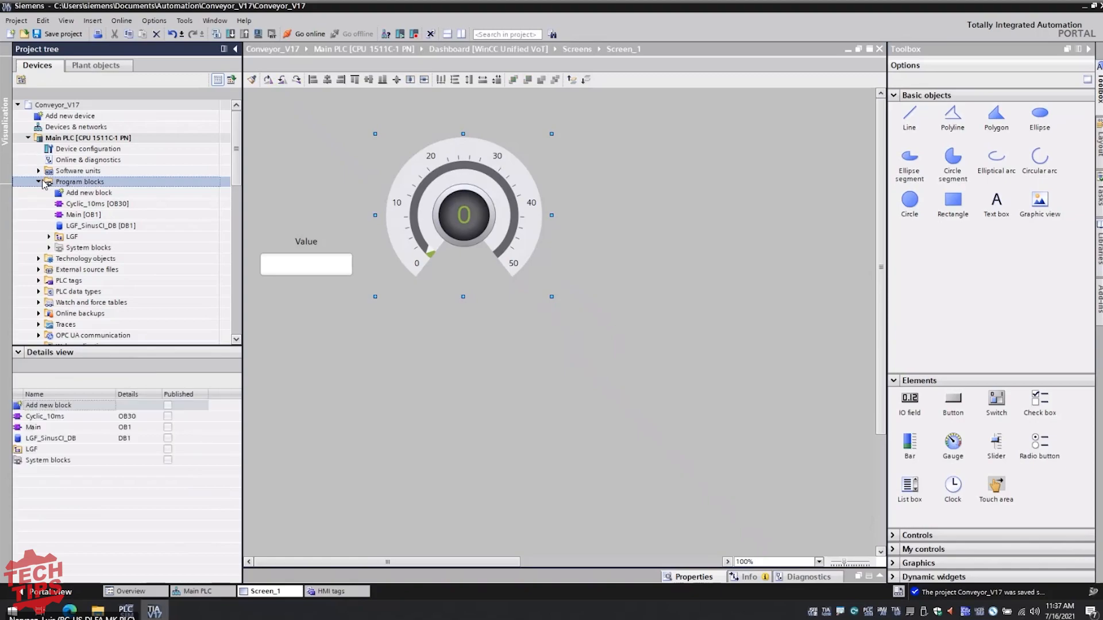
click(39, 182)
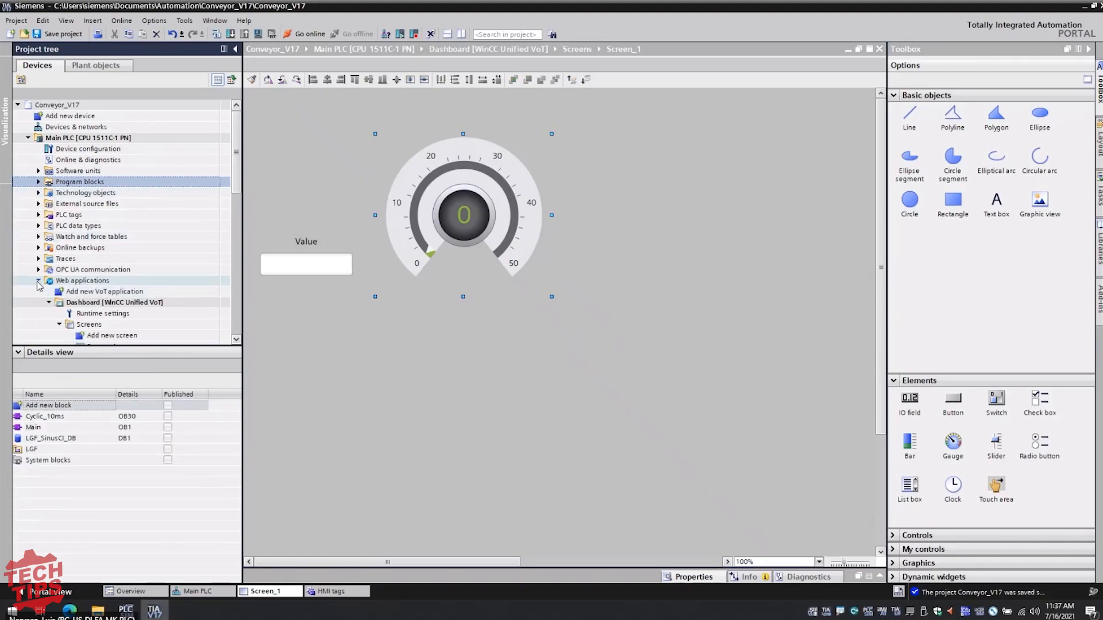
click(62, 281)
click(49, 302)
click(72, 302)
click(57, 281)
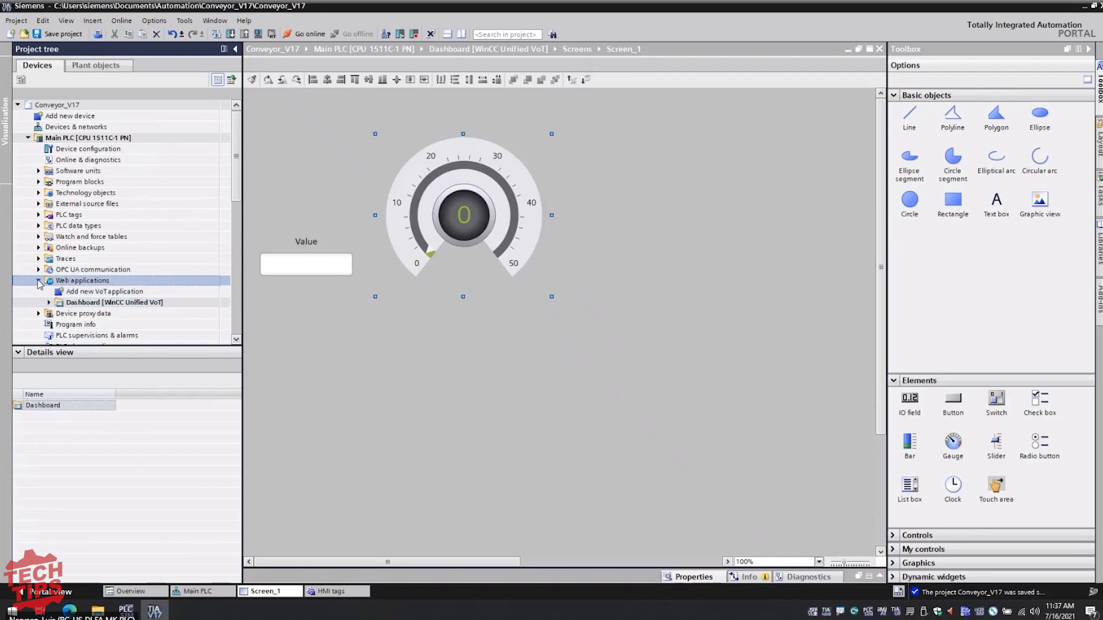
click(38, 280)
click(39, 280)
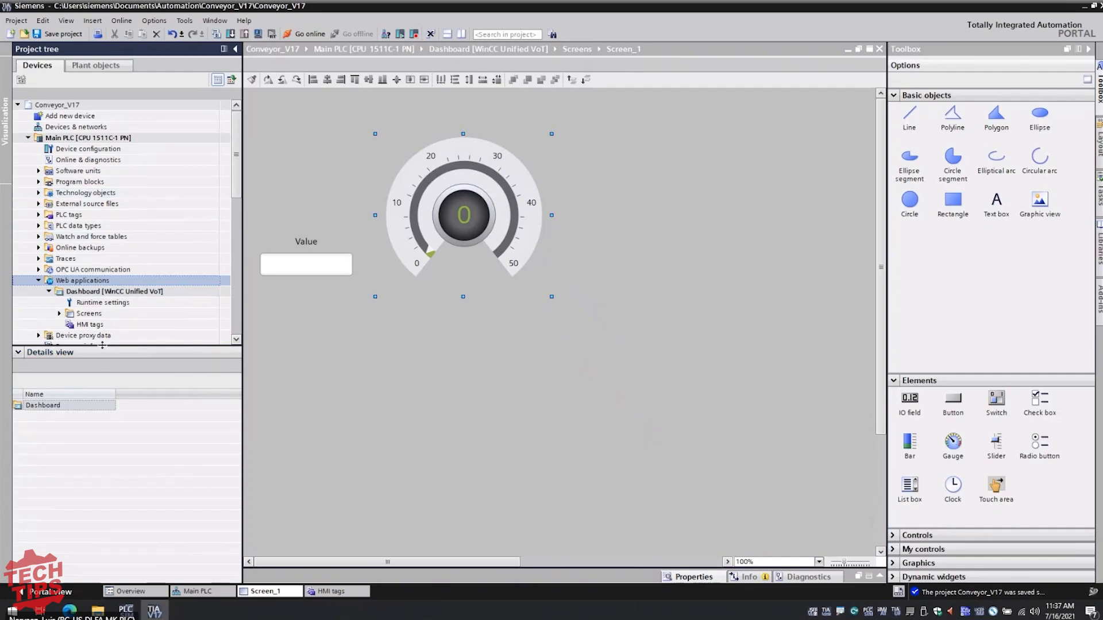
drag(98, 400, 99, 402)
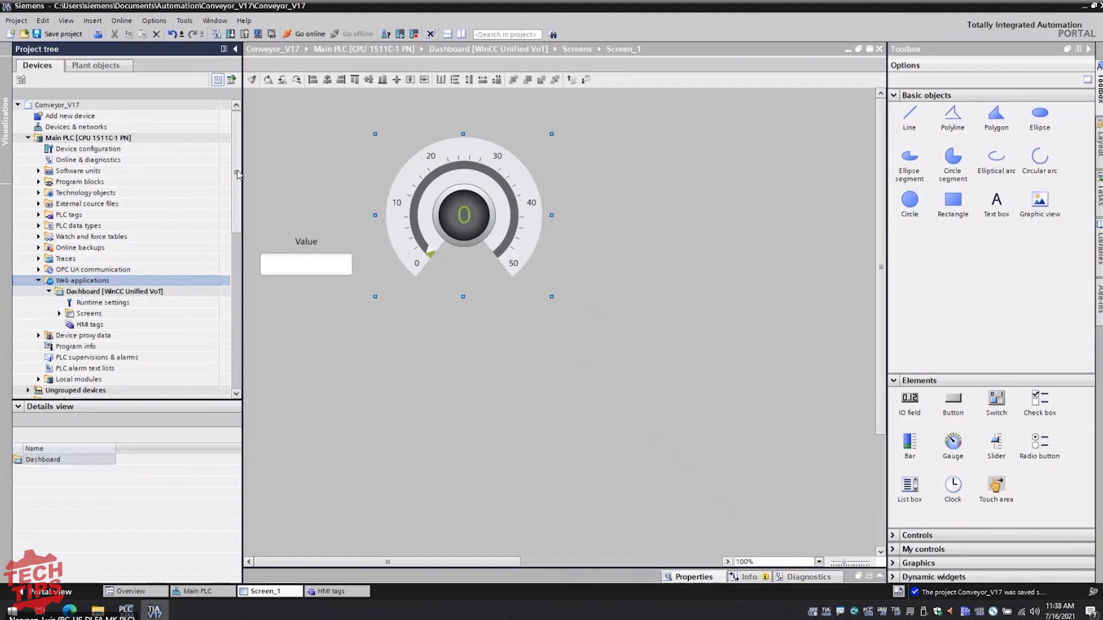
click(155, 293)
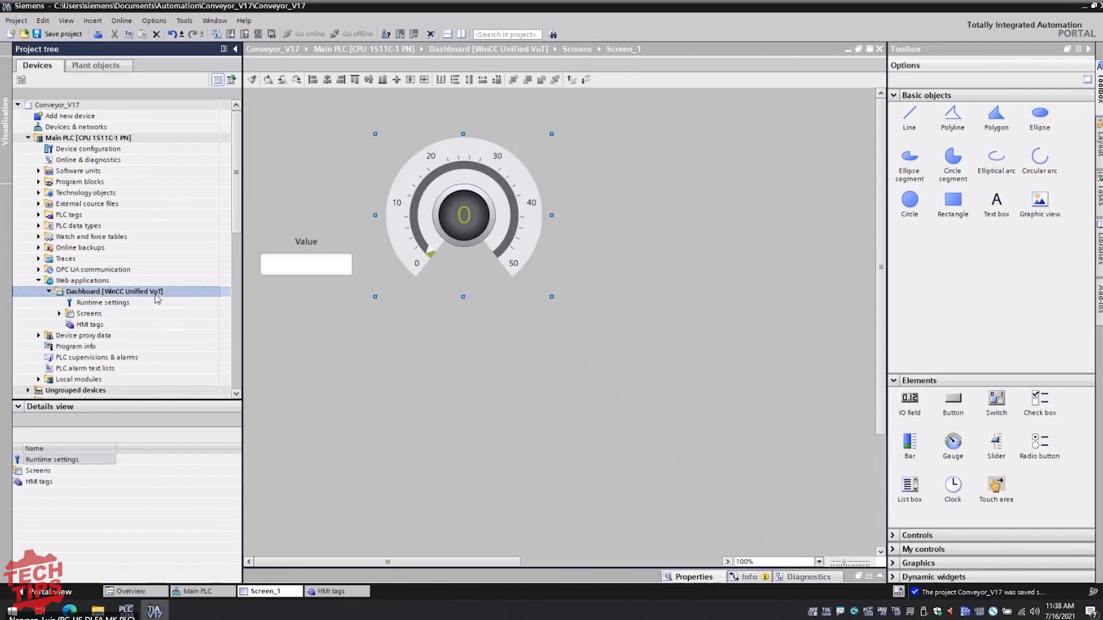
Step: Save the project and compile the Dashboard web application
click(73, 39)
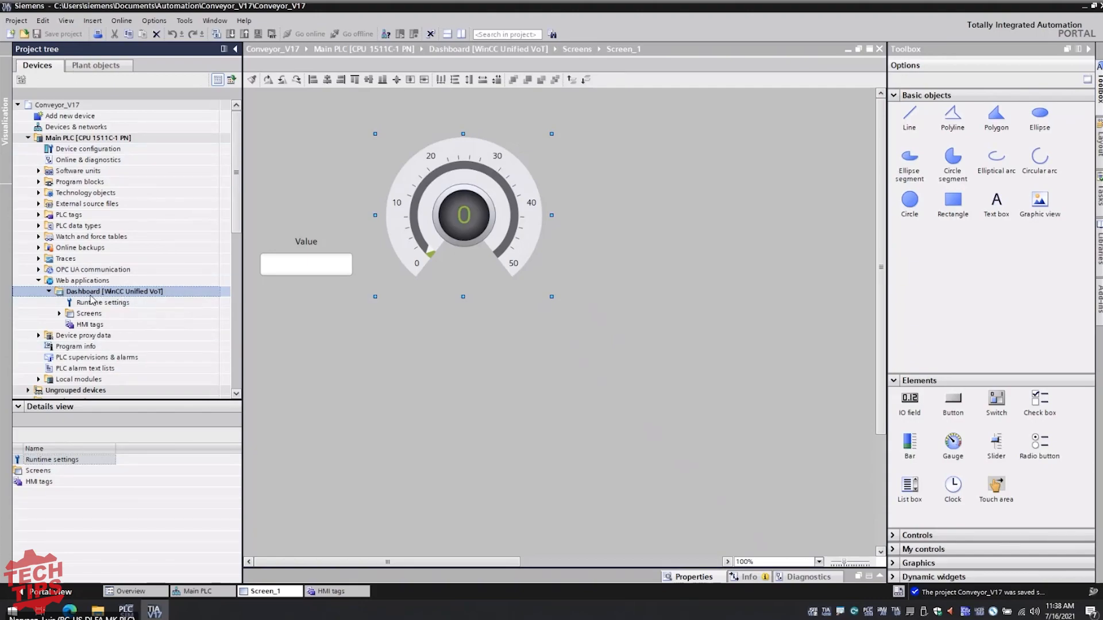
click(215, 35)
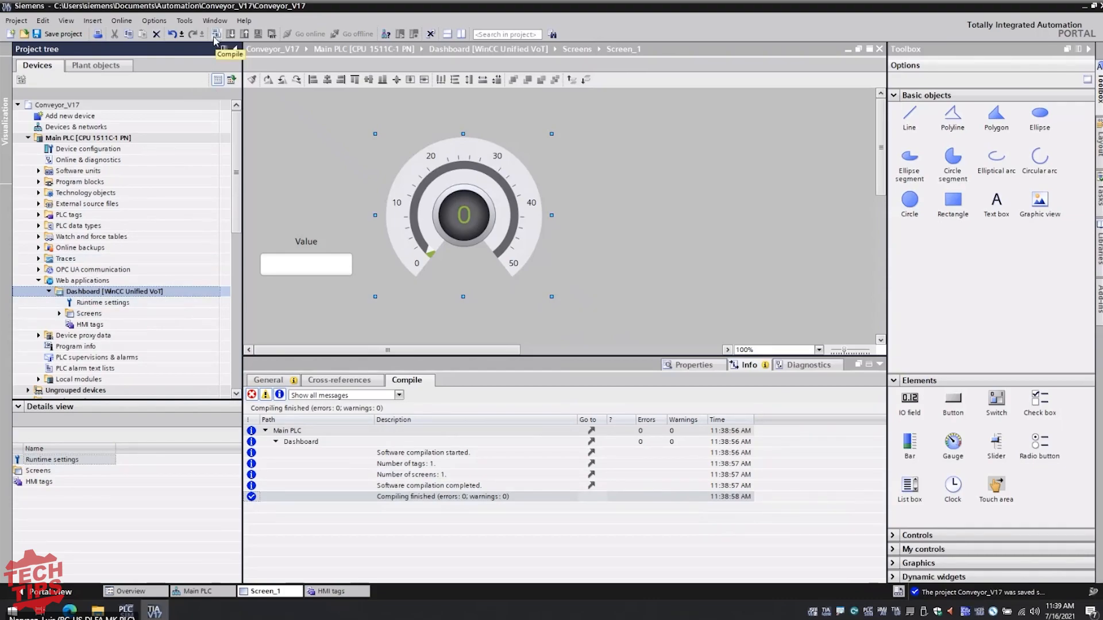
right_click(137, 296)
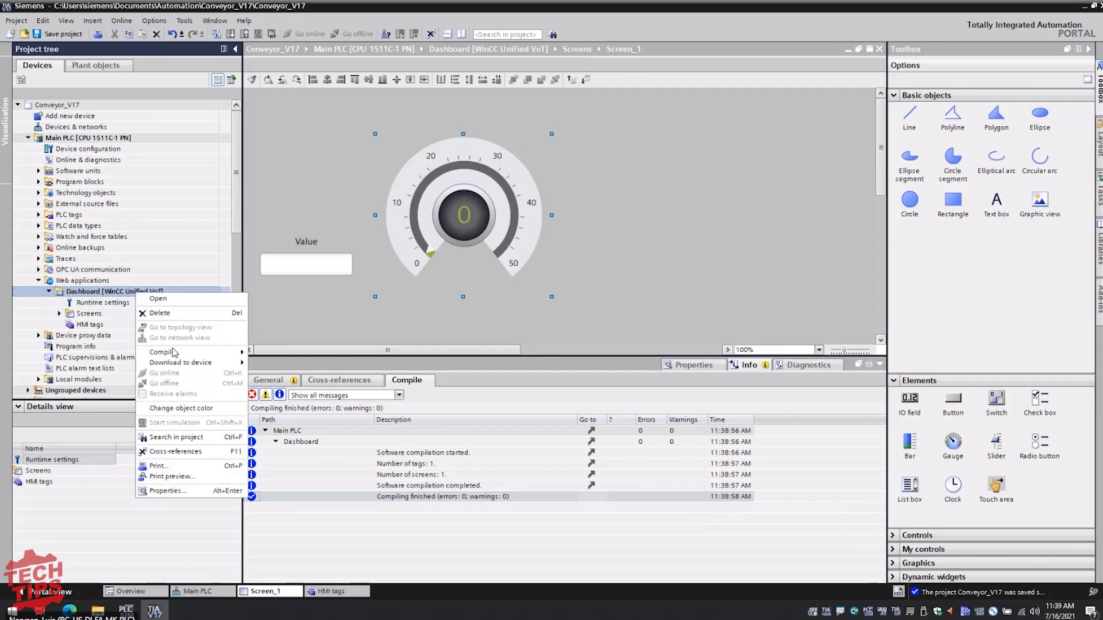
mouse_move(173, 352)
click(281, 322)
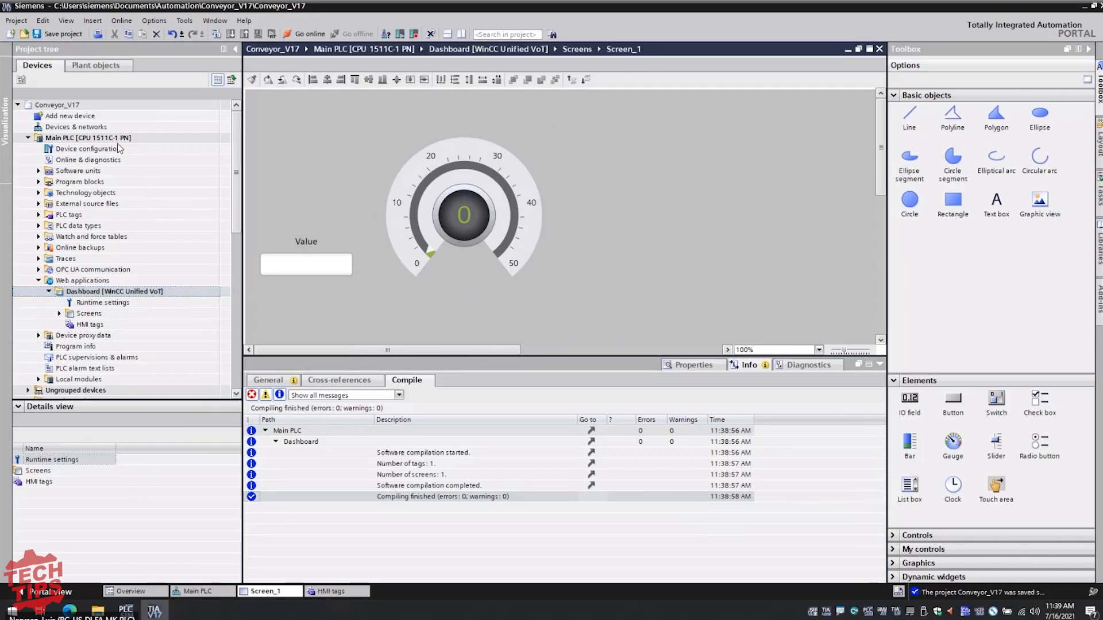
Step: Start a download of the Main PLC and search for target devices through the Siemens PLCSIM Virtual Ethernet Adapter
click(115, 138)
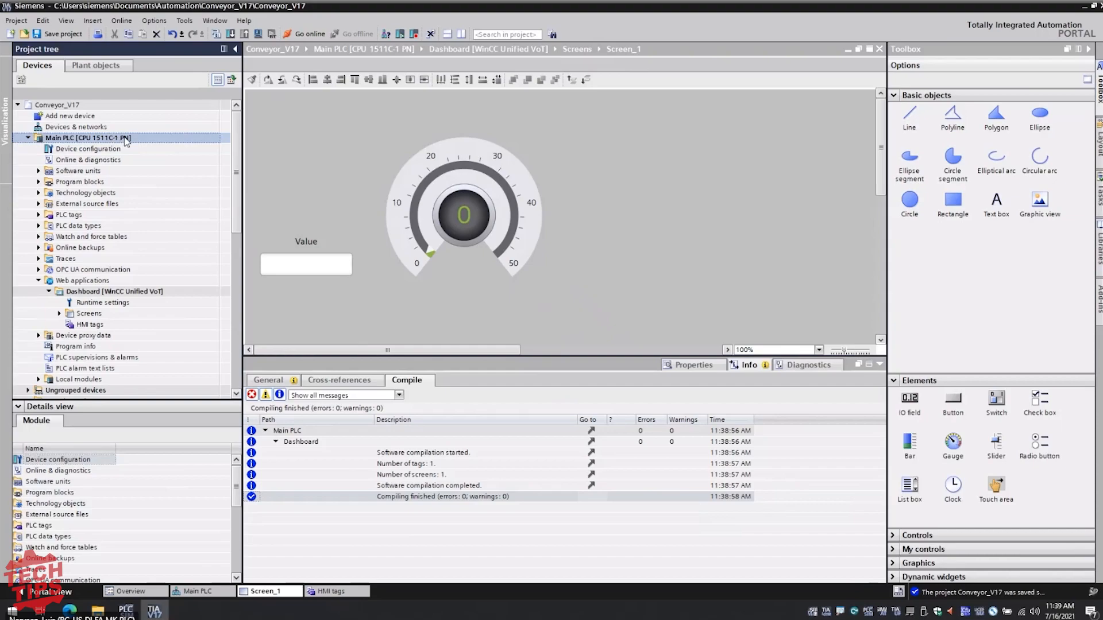
click(230, 34)
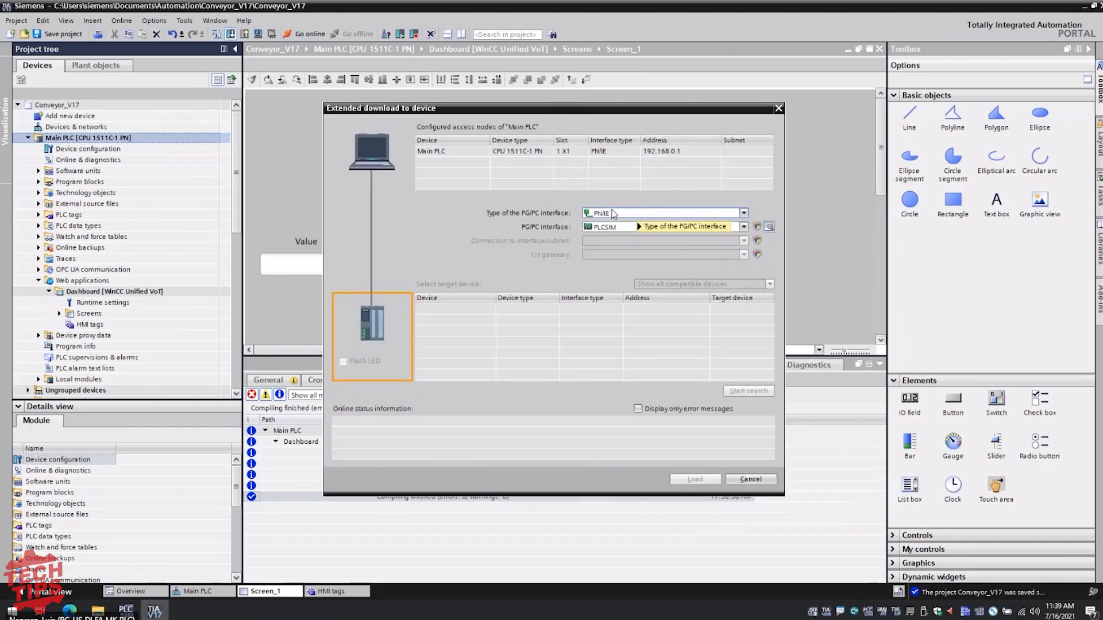
drag(507, 111, 482, 118)
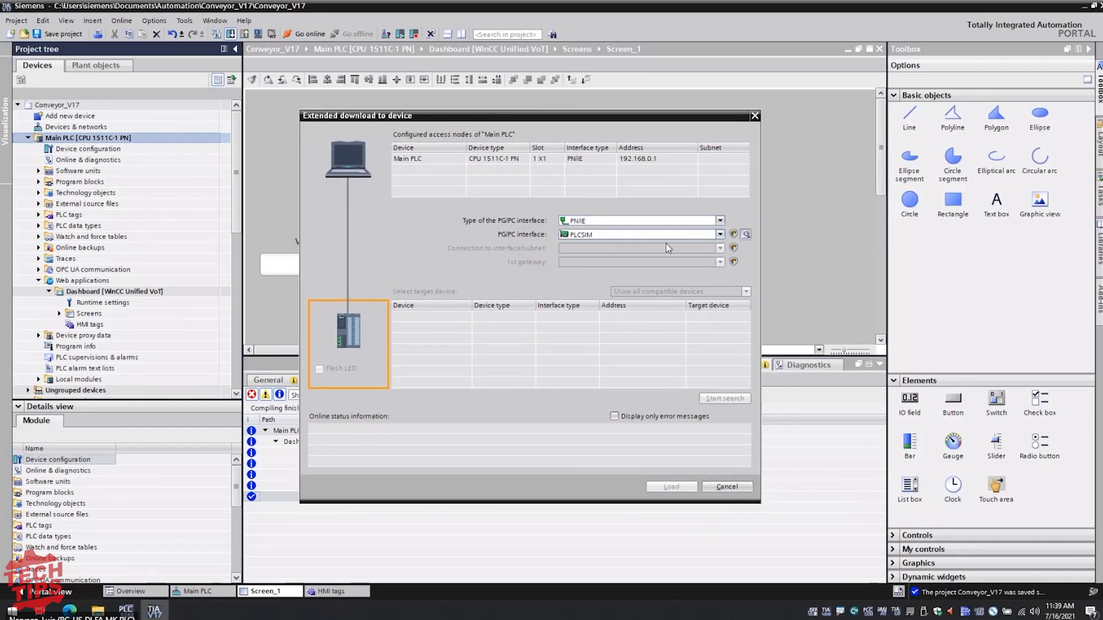
click(719, 235)
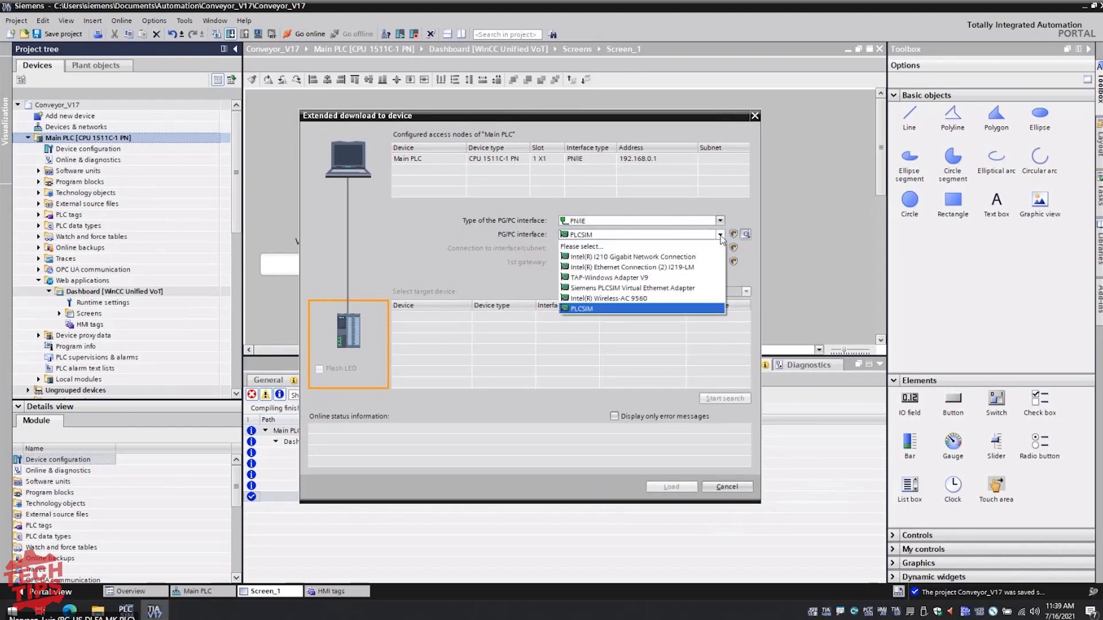
click(636, 288)
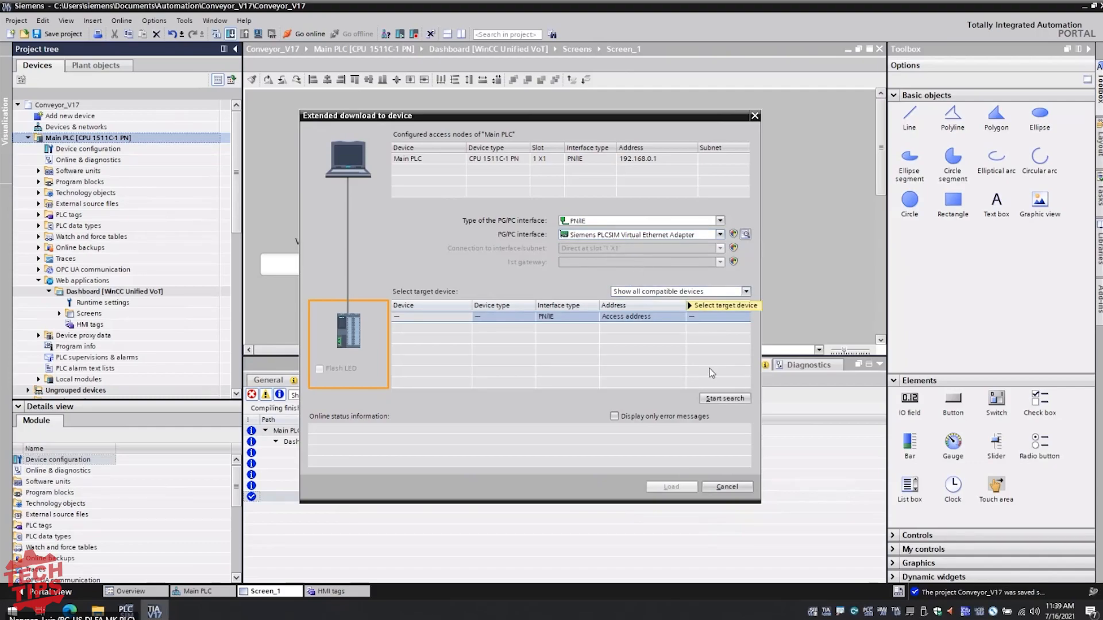
click(672, 235)
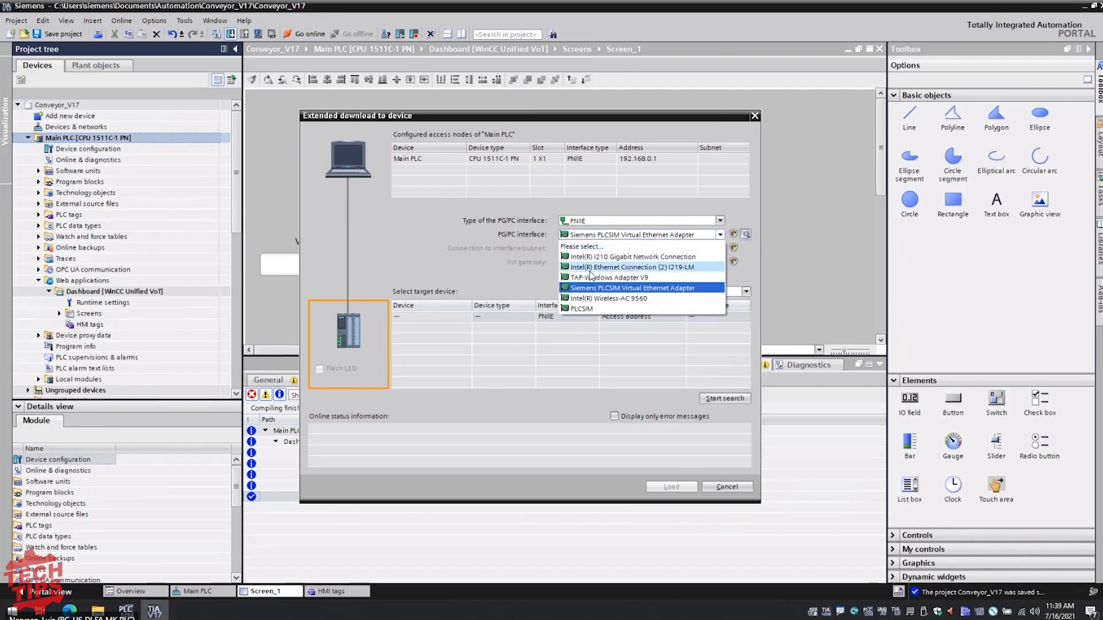
click(536, 270)
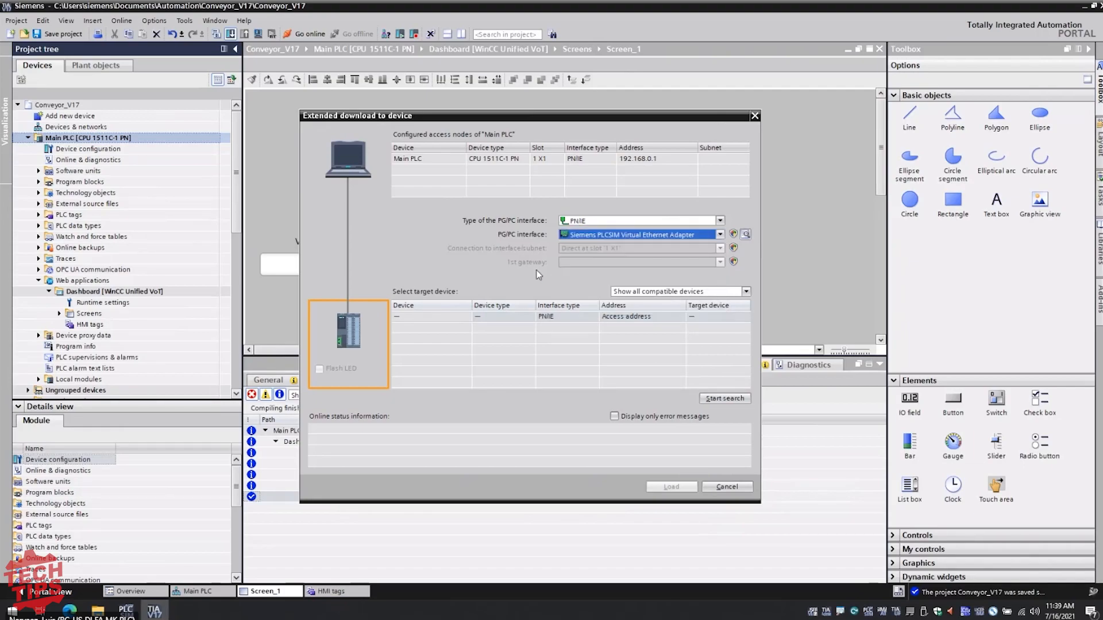
click(702, 235)
click(627, 290)
click(712, 400)
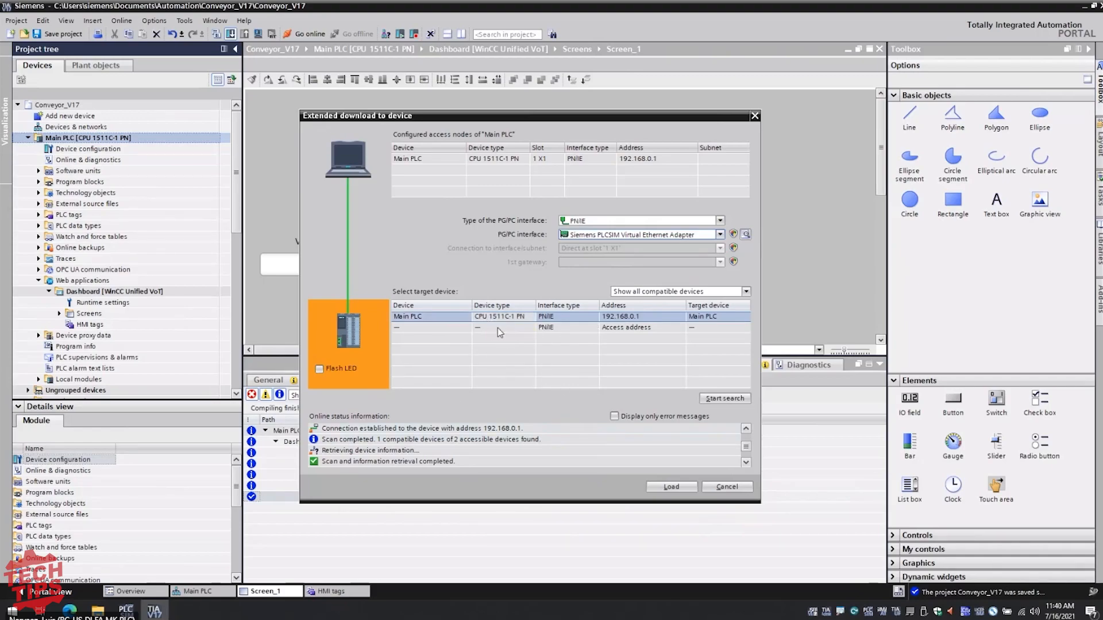
Step: Load to the found Main PLC, accepting it as a trusted device and continuing without synchronization
click(670, 487)
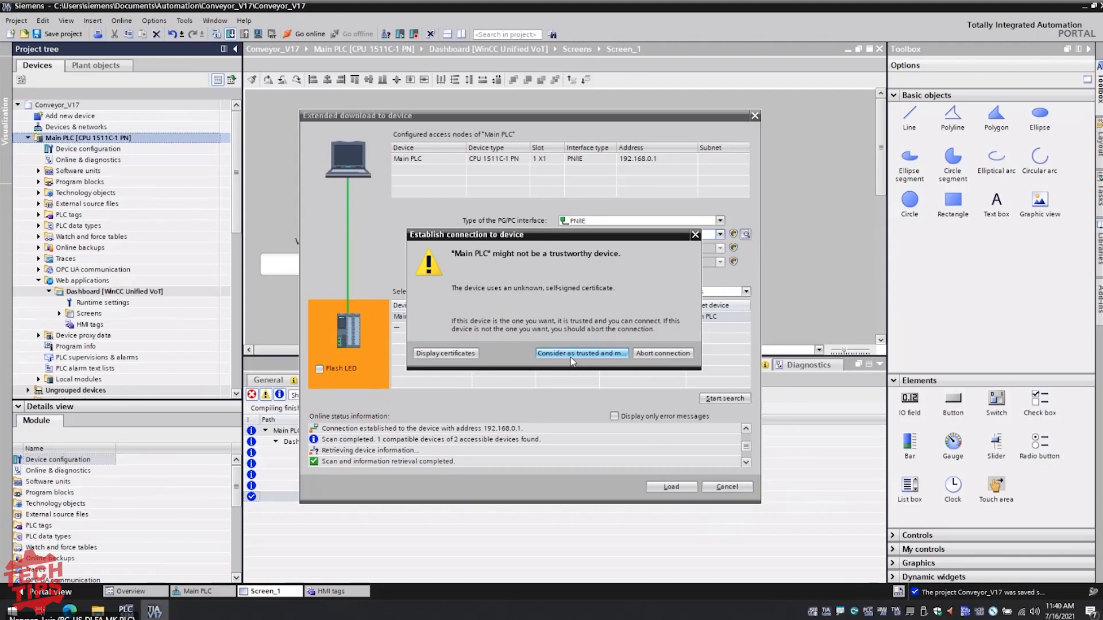
click(587, 354)
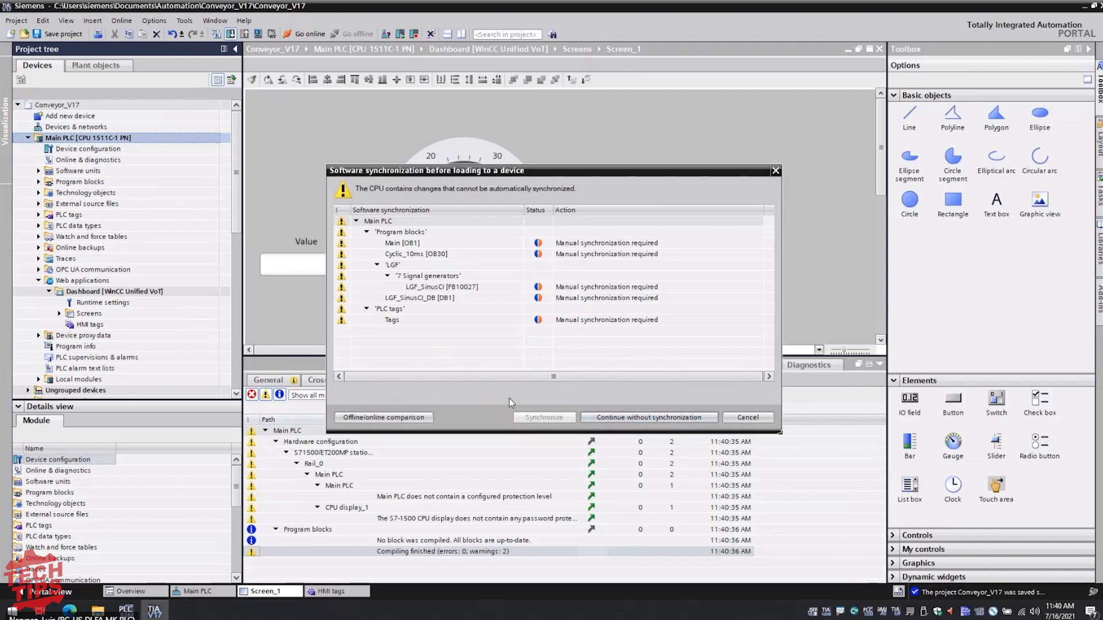
click(628, 419)
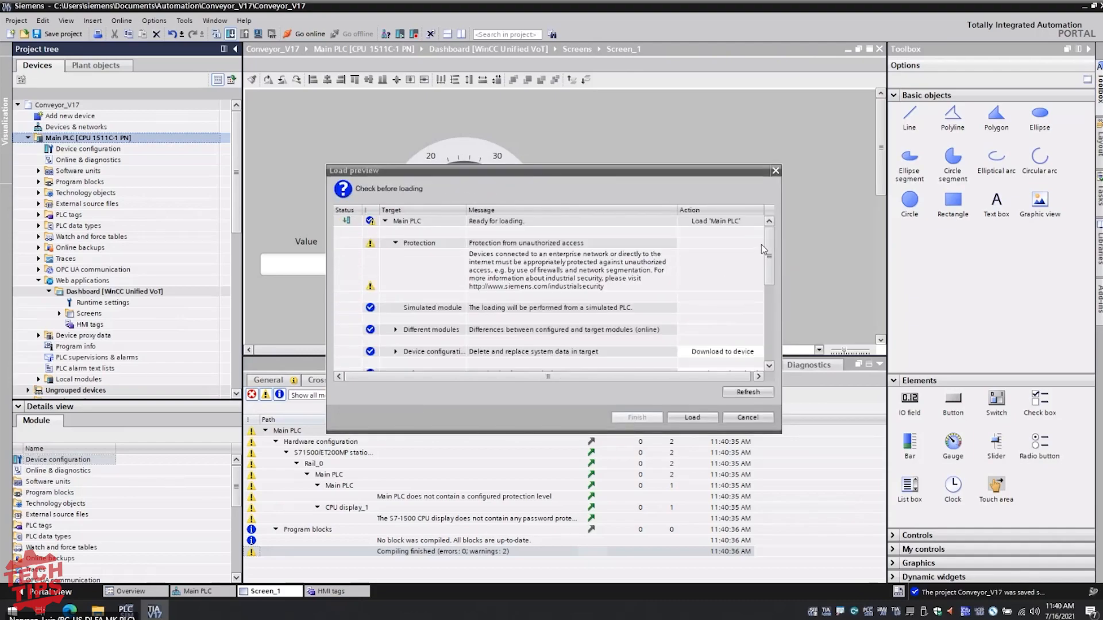
Step: Set the Dashboard web application to download and the existing online web application to be deleted in the load preview, and load
drag(771, 247, 775, 282)
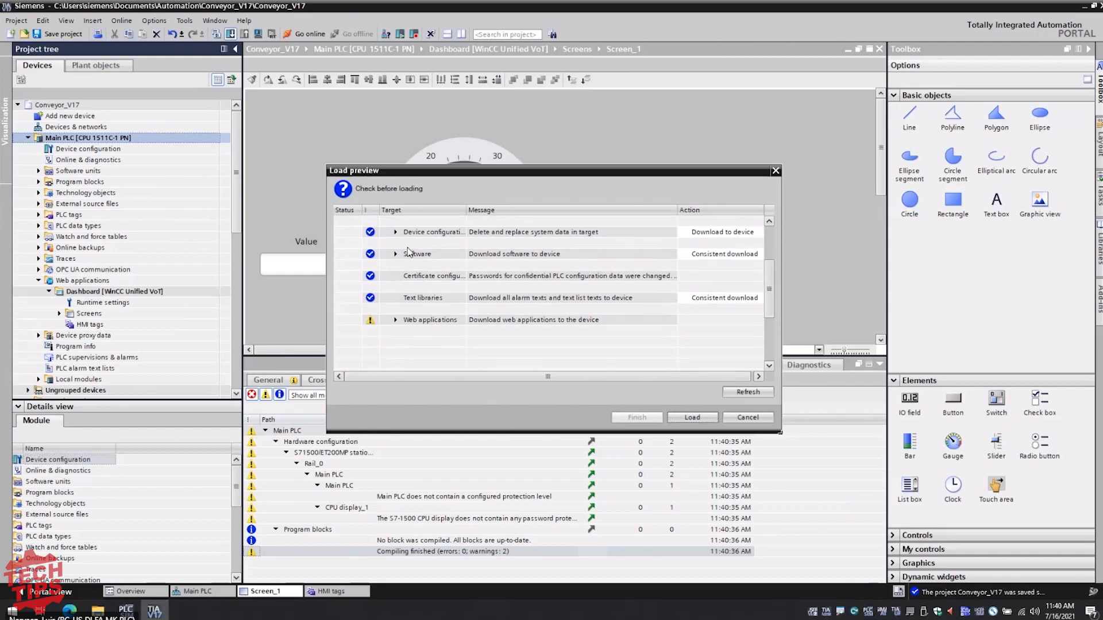
scroll(767, 266, up, 3)
scroll(771, 272, down, 3)
click(395, 320)
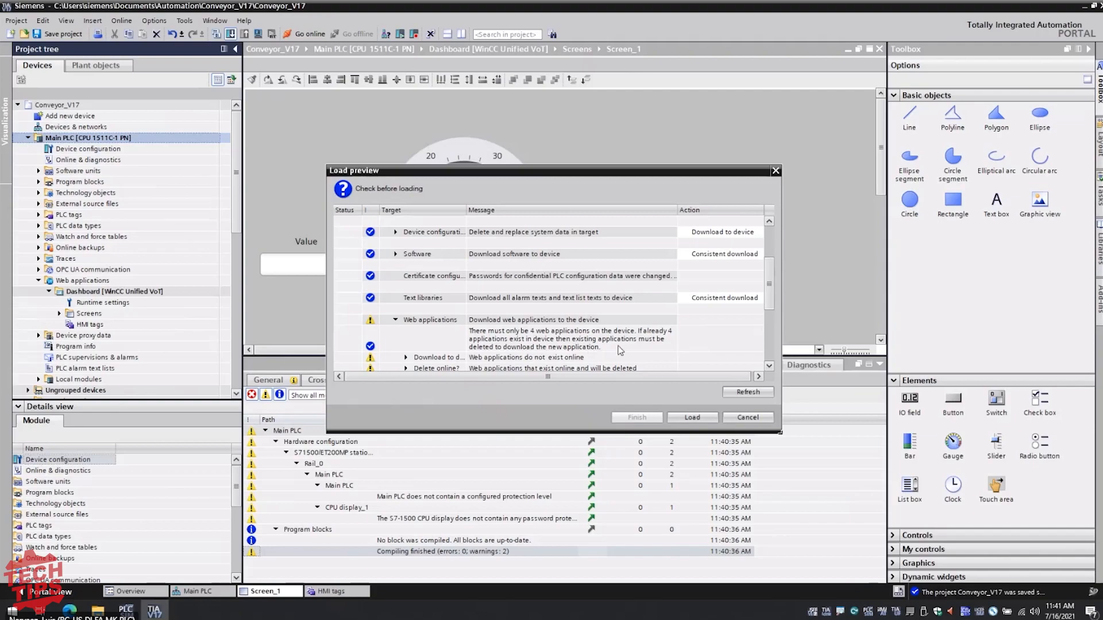
drag(771, 304, 775, 313)
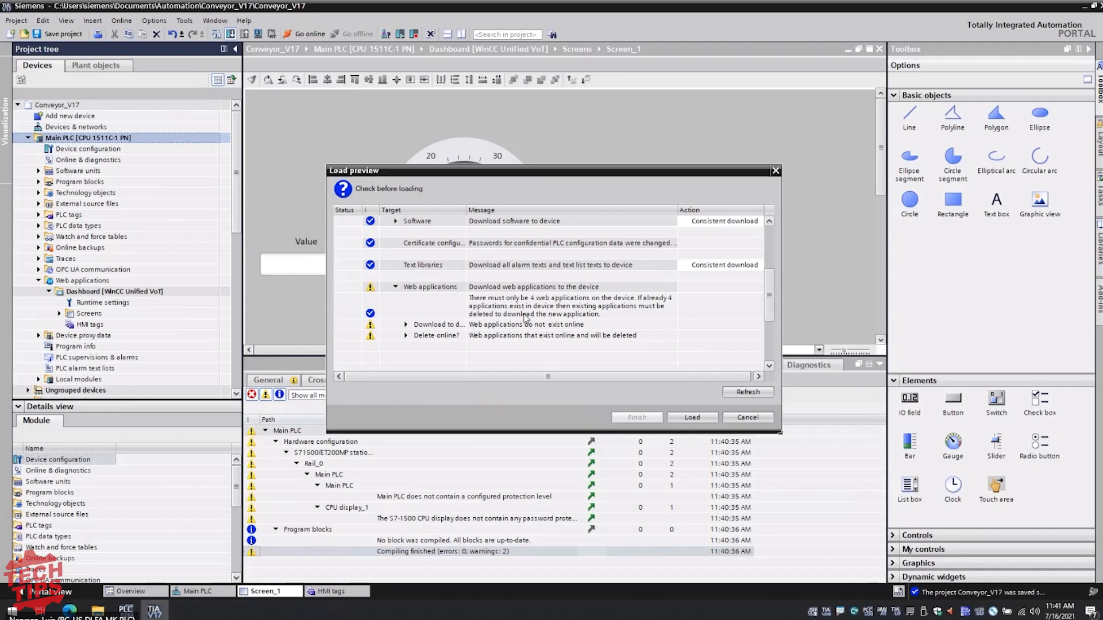
click(407, 325)
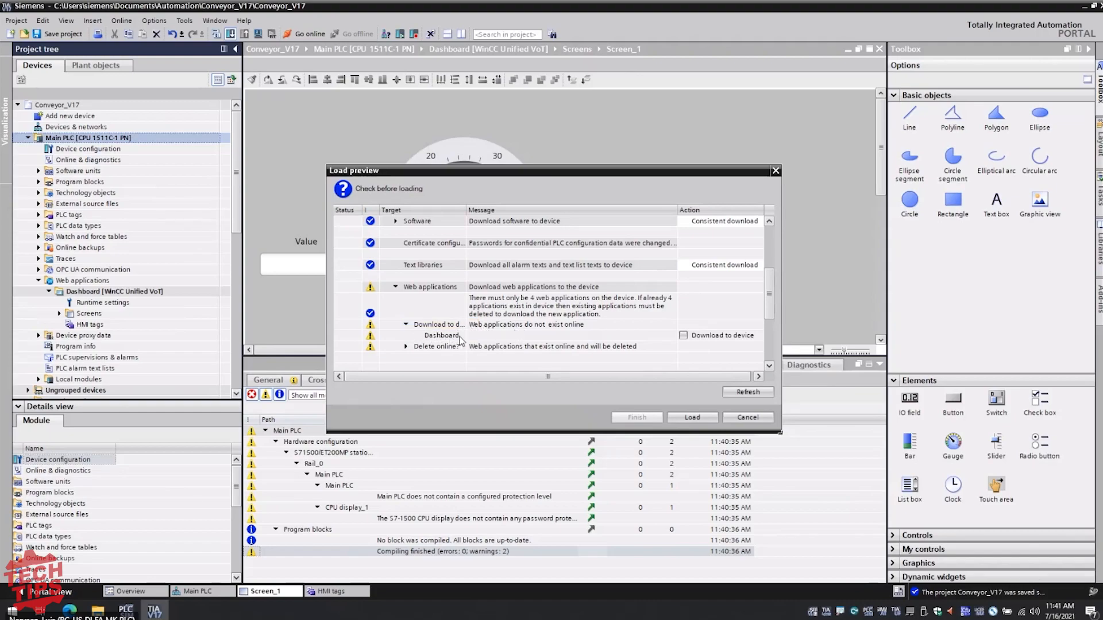
click(683, 335)
scroll(769, 295, down, 1)
click(405, 325)
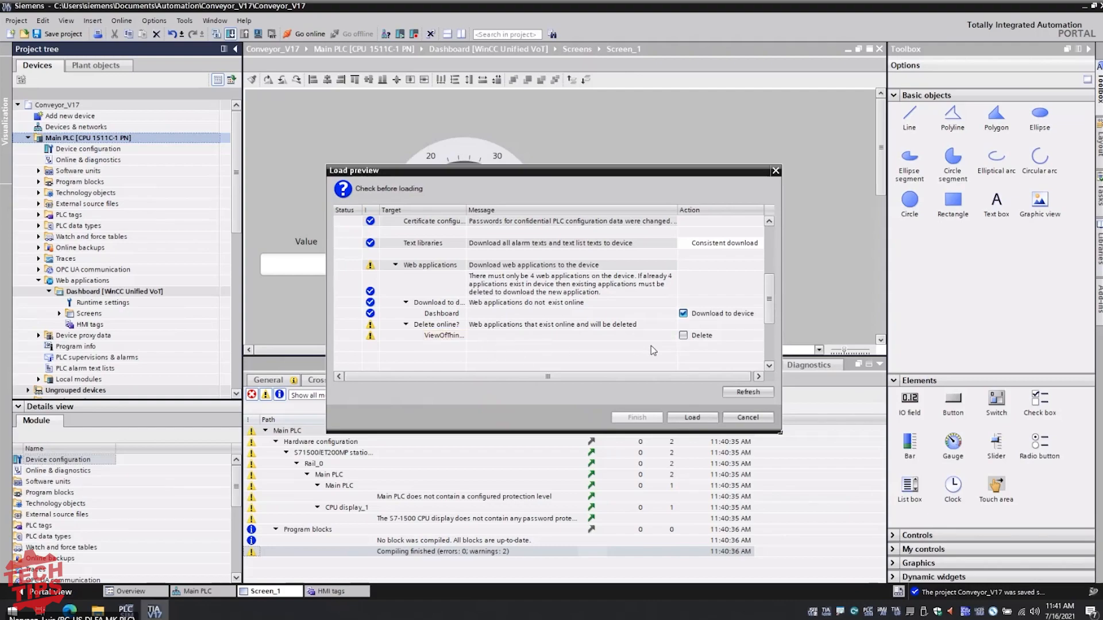
click(683, 336)
click(704, 418)
click(687, 420)
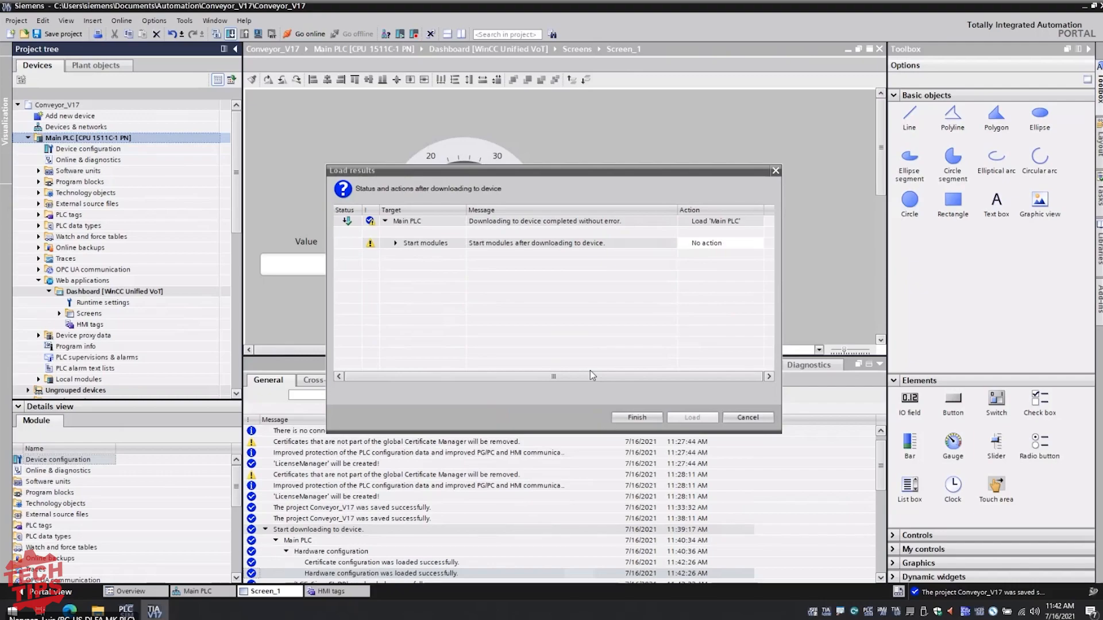
Step: Set the post-download action to Start module and finish the download
click(733, 242)
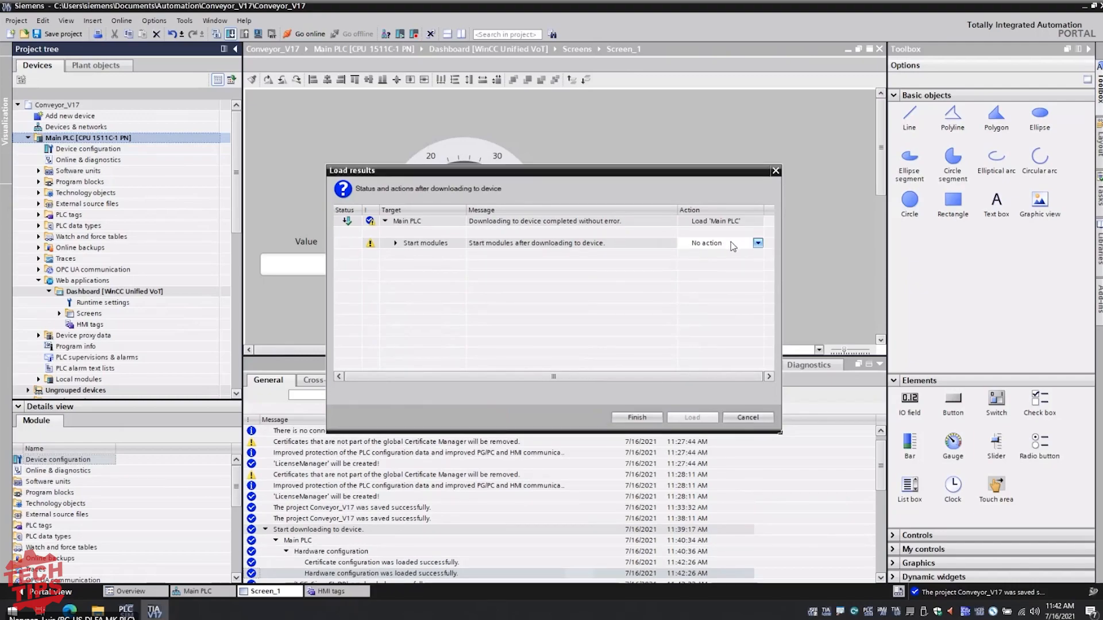
click(733, 243)
click(737, 262)
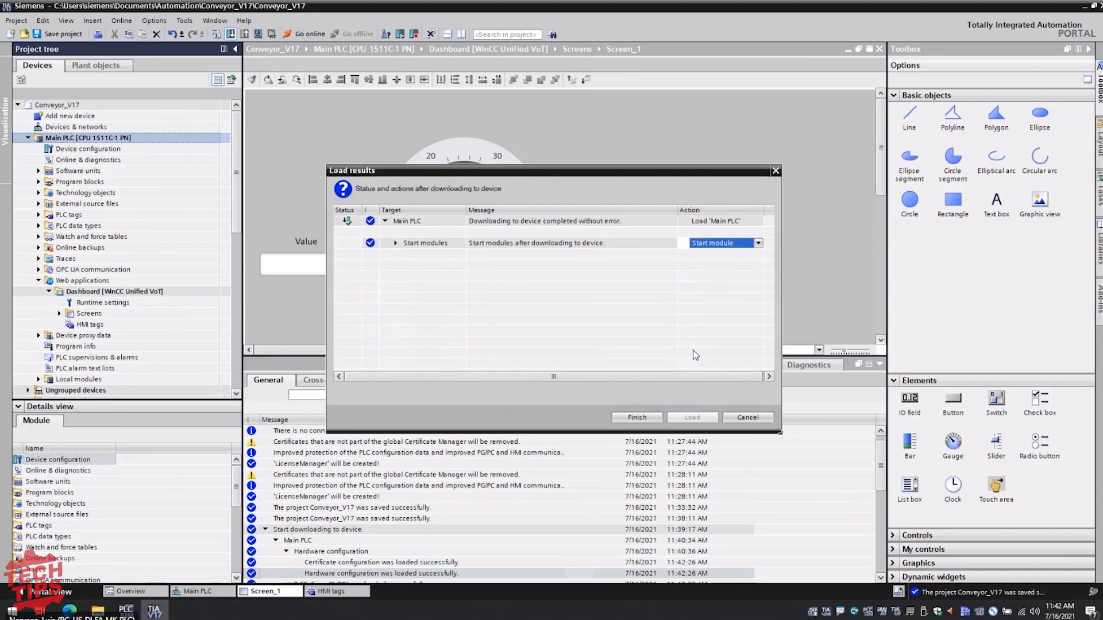
click(653, 419)
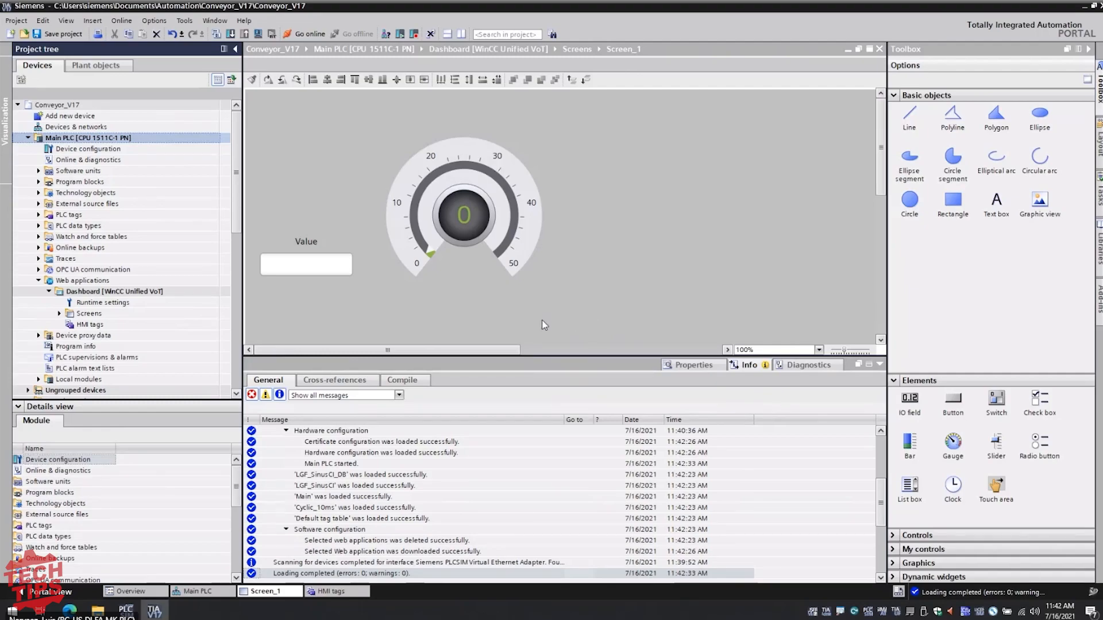
Step: Check the active VoT instance and its online access mode in the S7-PLCSIM Advanced Control Panel
click(39, 281)
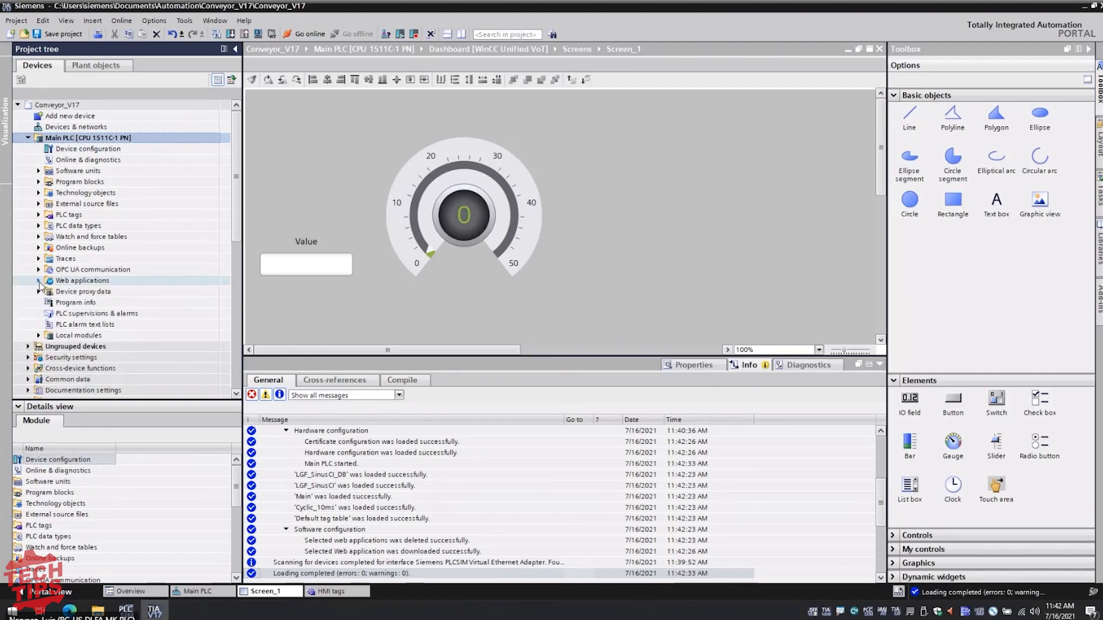
click(618, 299)
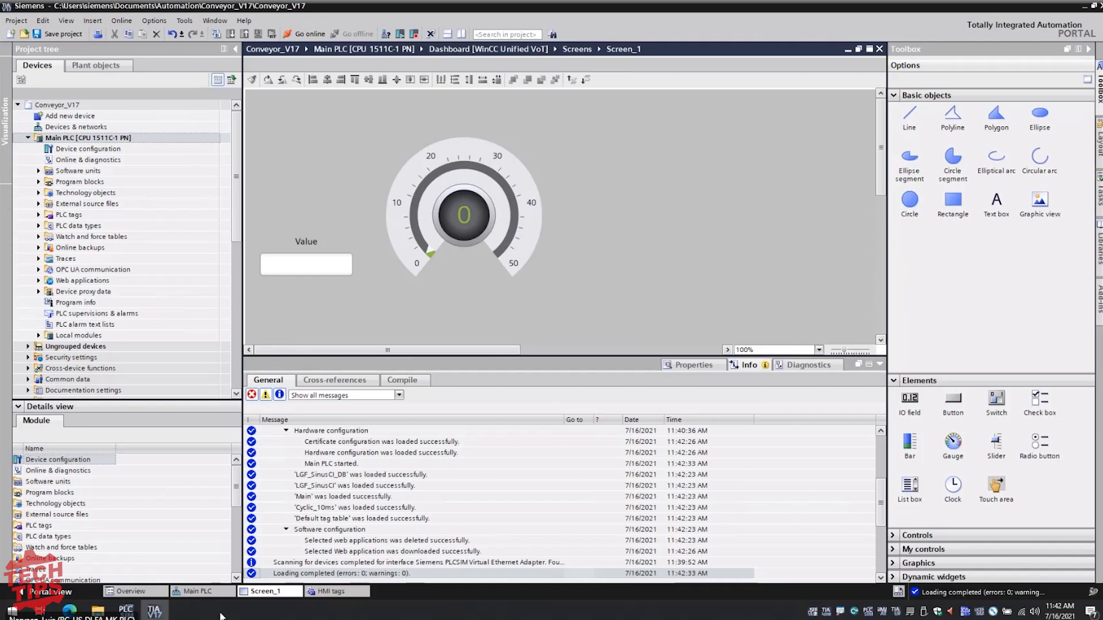
click(125, 610)
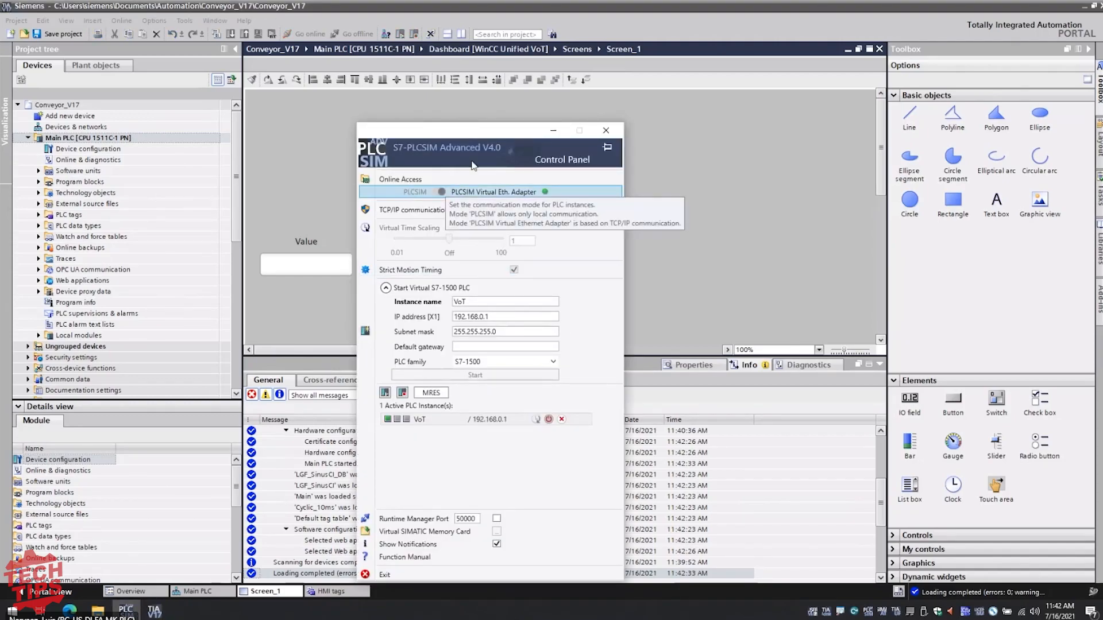
drag(466, 134, 460, 104)
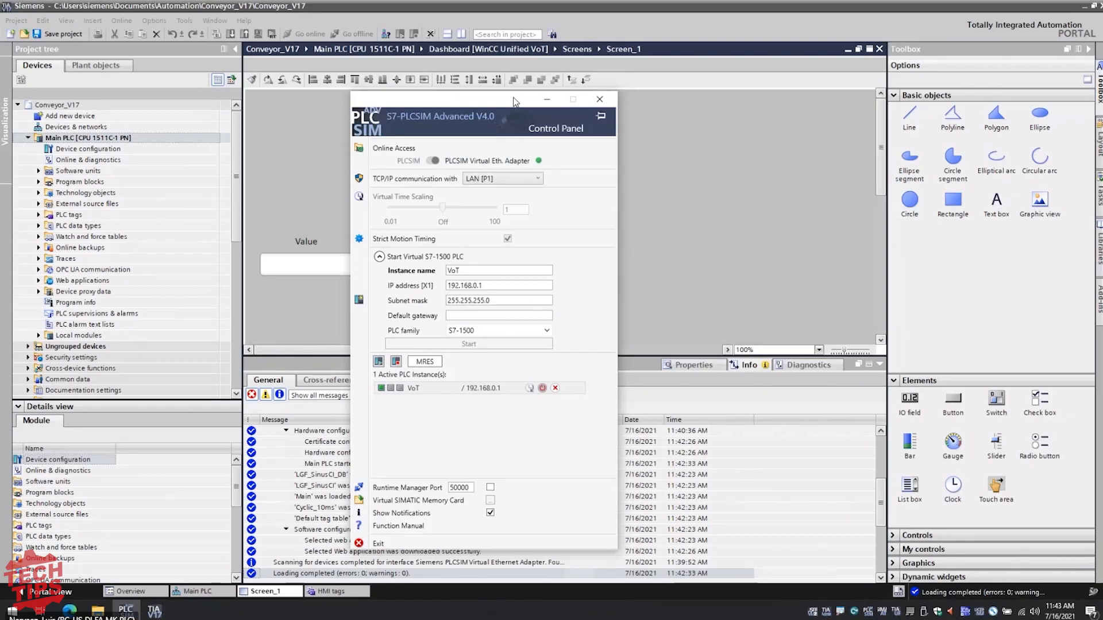
drag(515, 97, 529, 103)
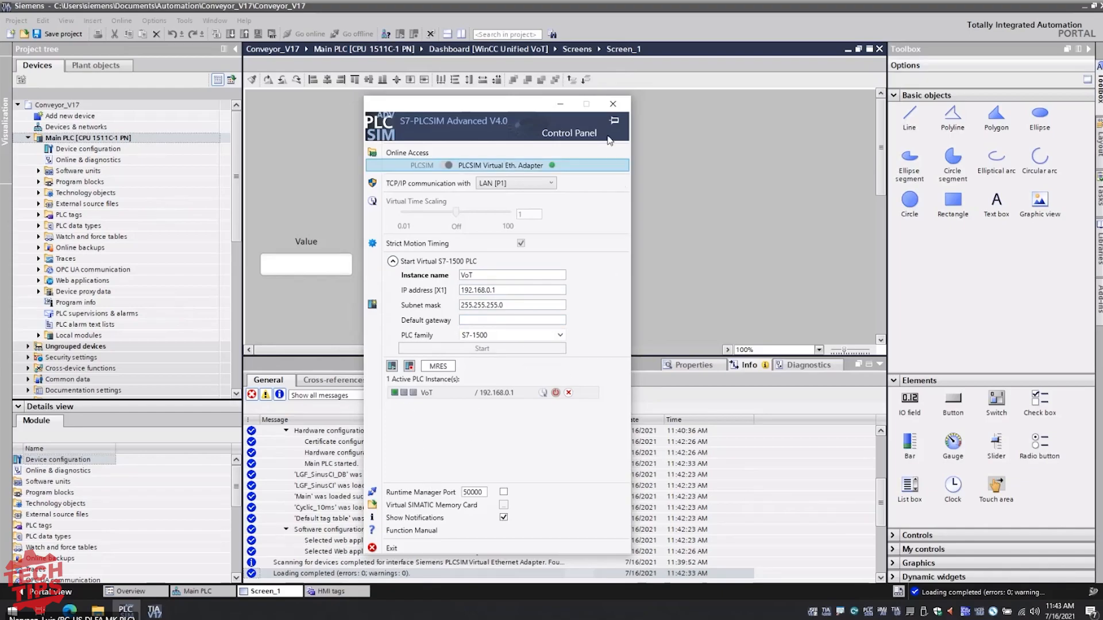
click(565, 108)
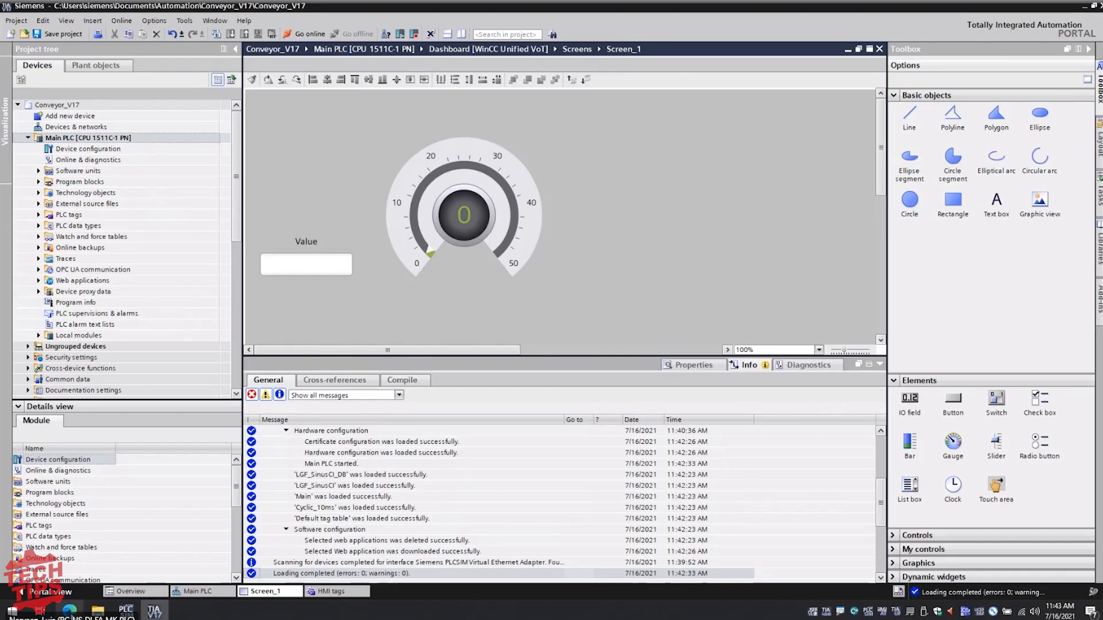
click(70, 612)
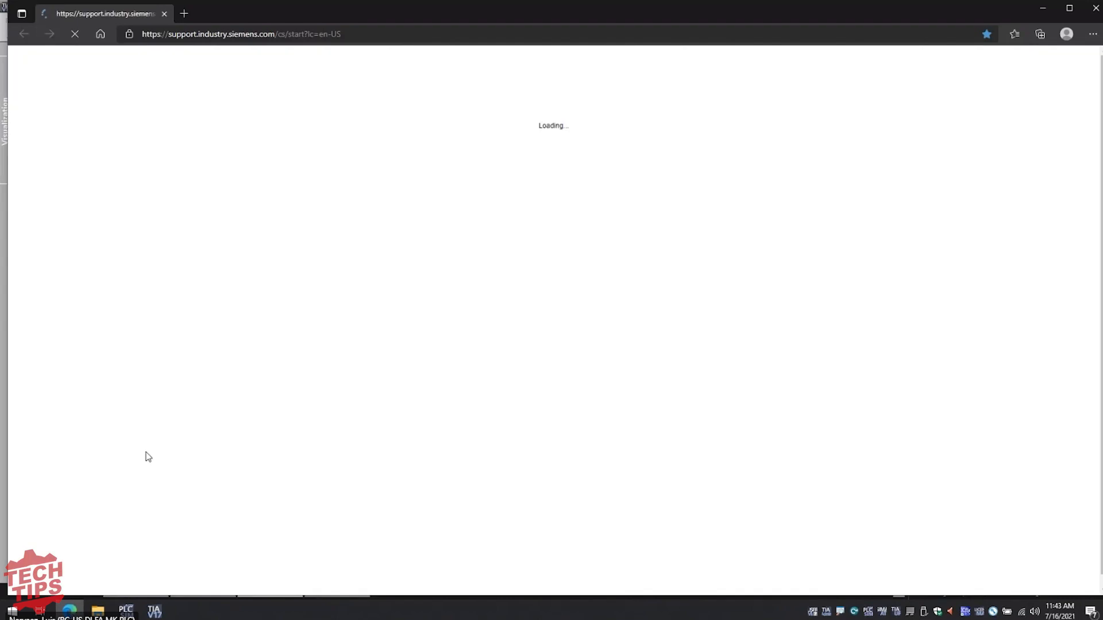
click(263, 34)
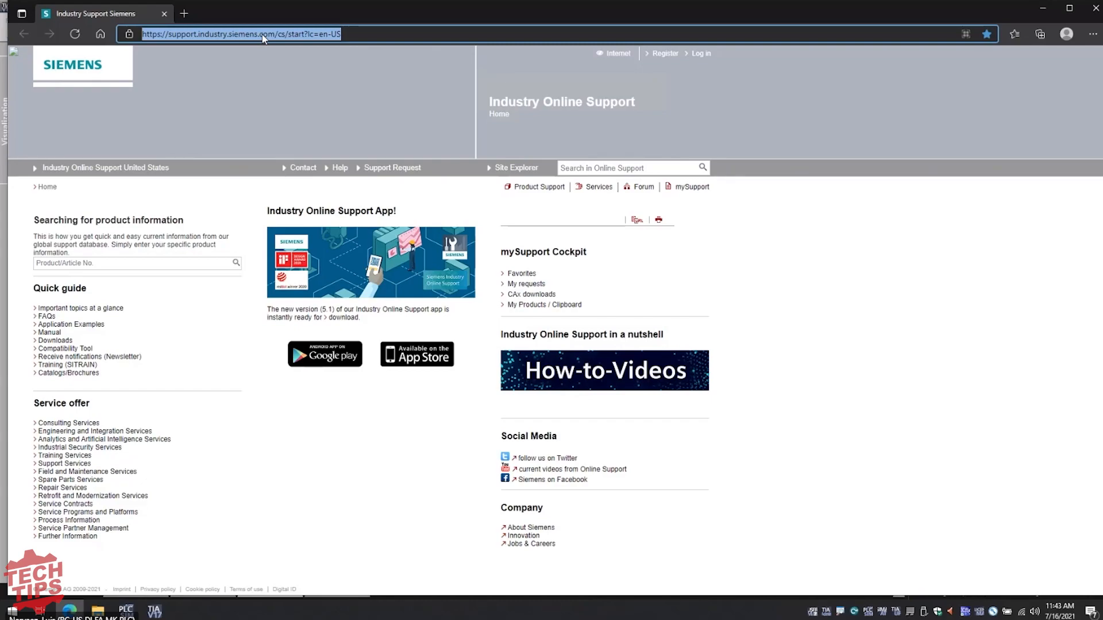
text(http)
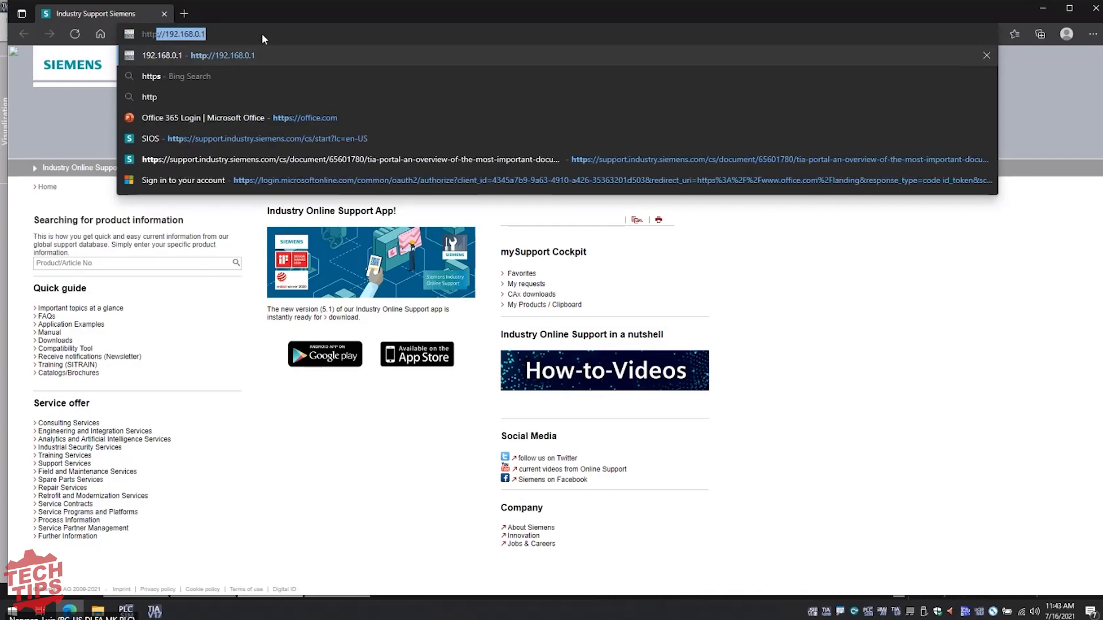
text(s:/)
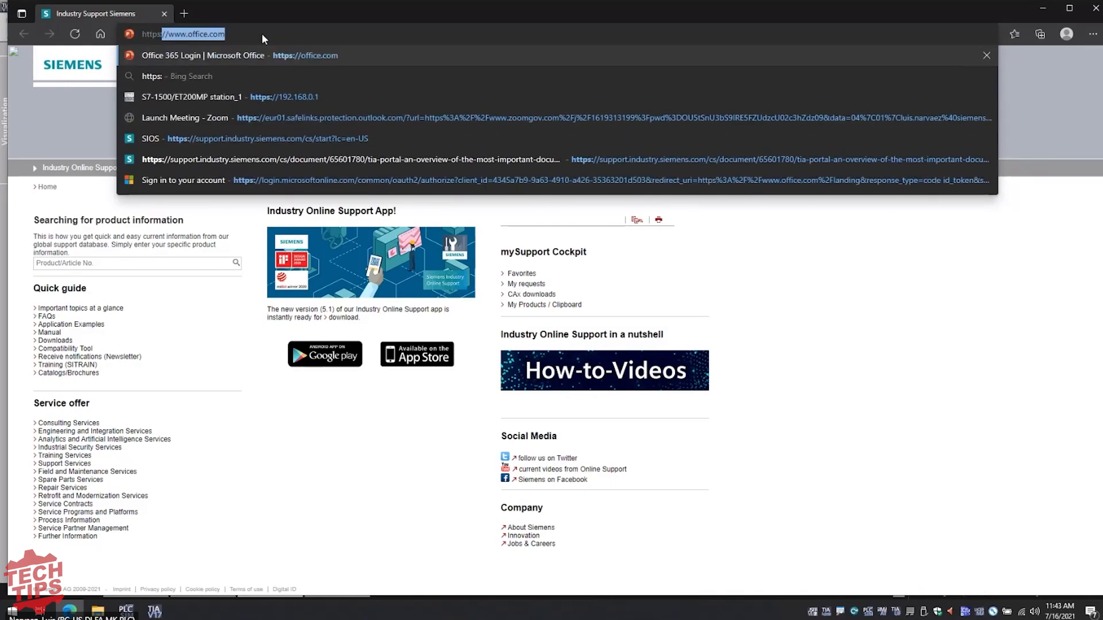
text(/)
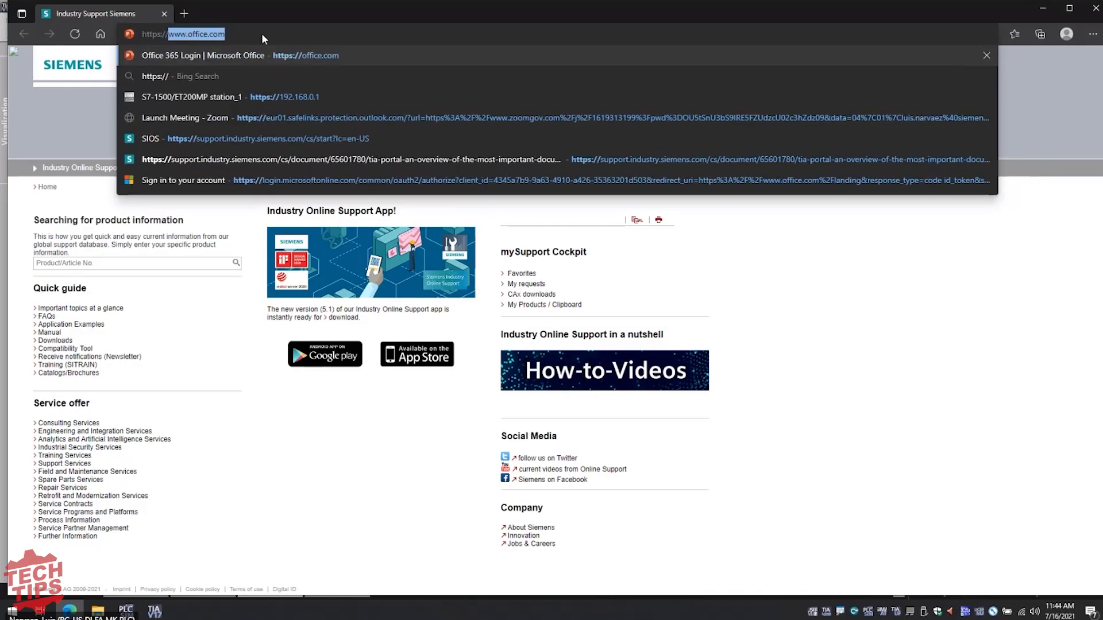
text(192.168.0.1)
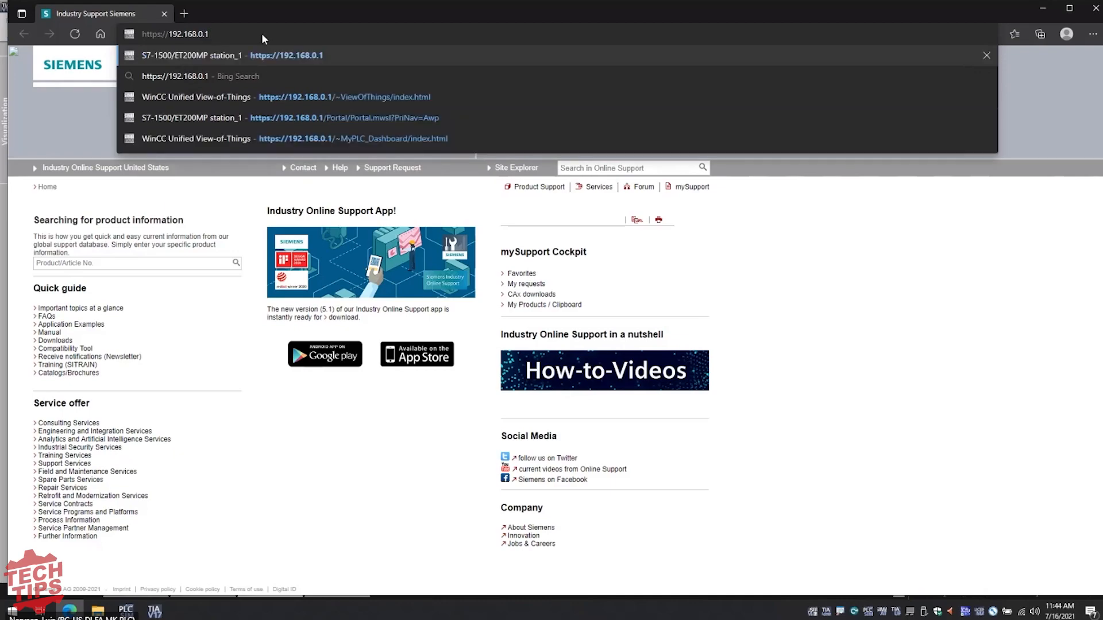
key(Return)
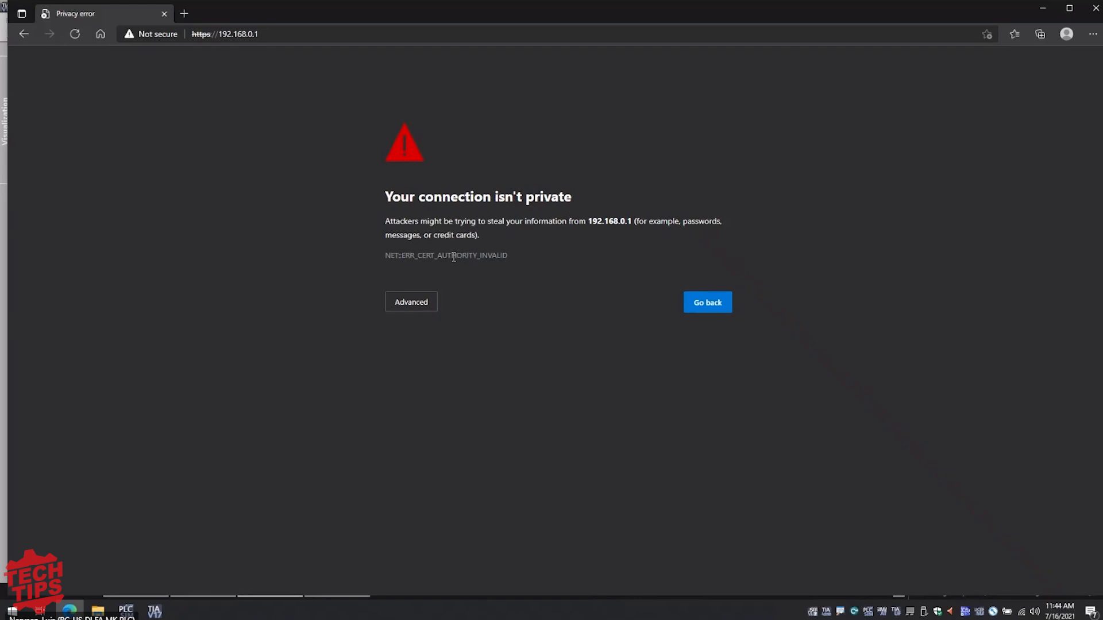
click(423, 306)
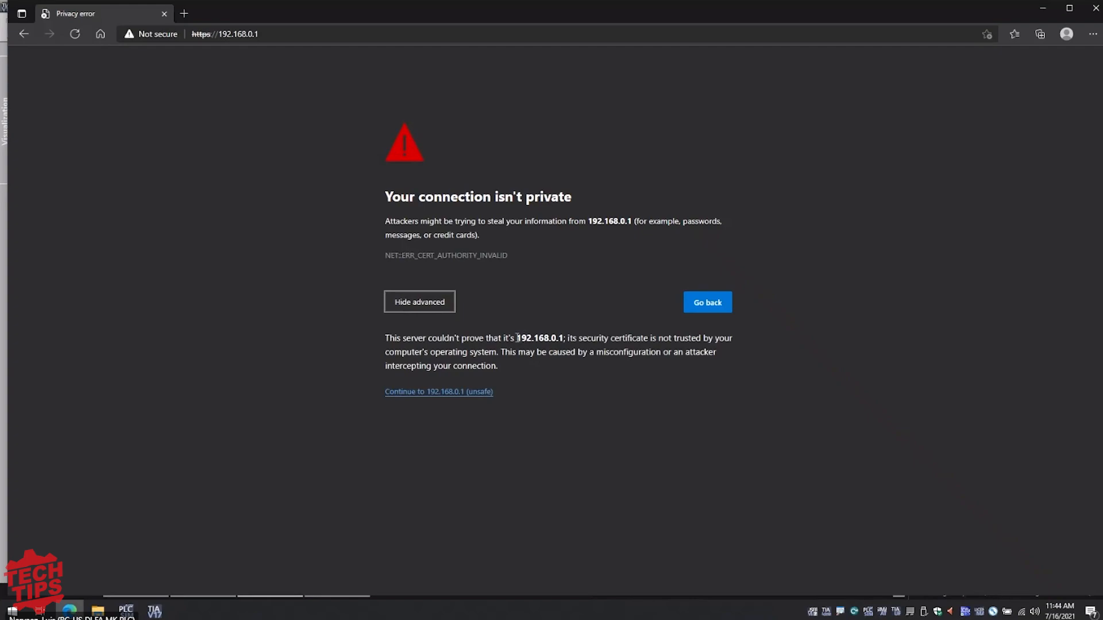
click(446, 393)
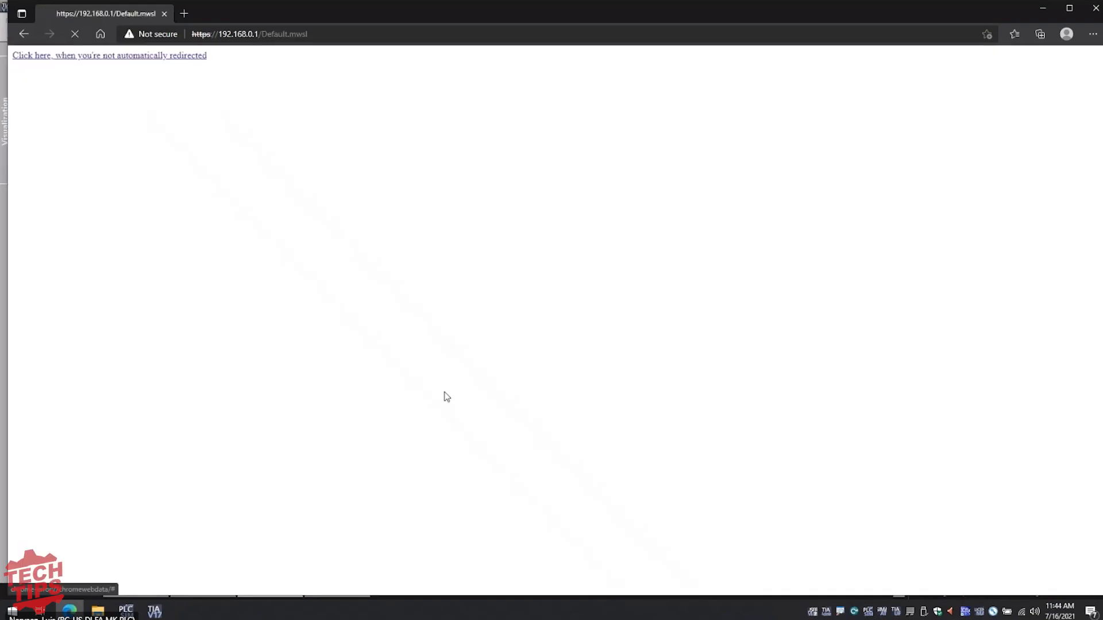
Step: Log in to the Main PLC web server as VOTUser with the account password
click(58, 103)
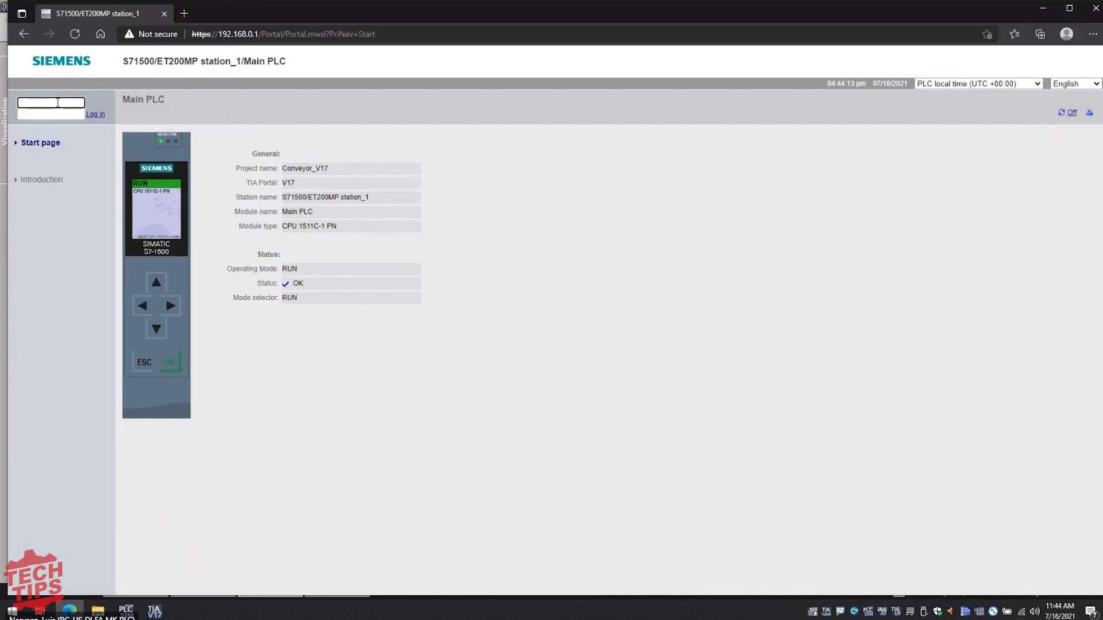
text(VOTUser)
key(Tab)
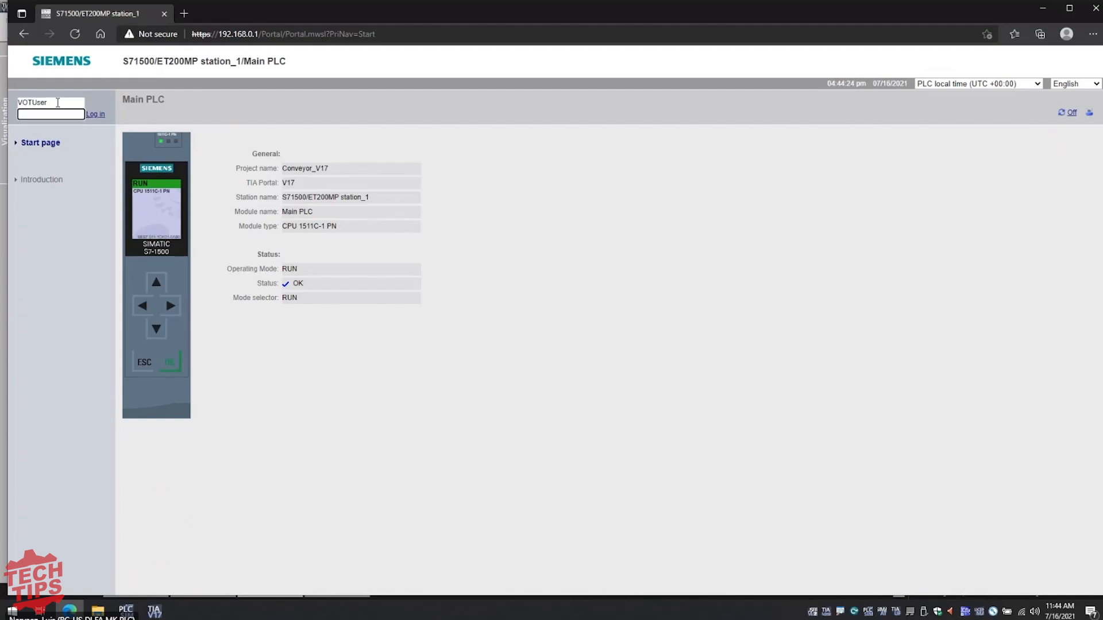
text(•••••••)
key(Return)
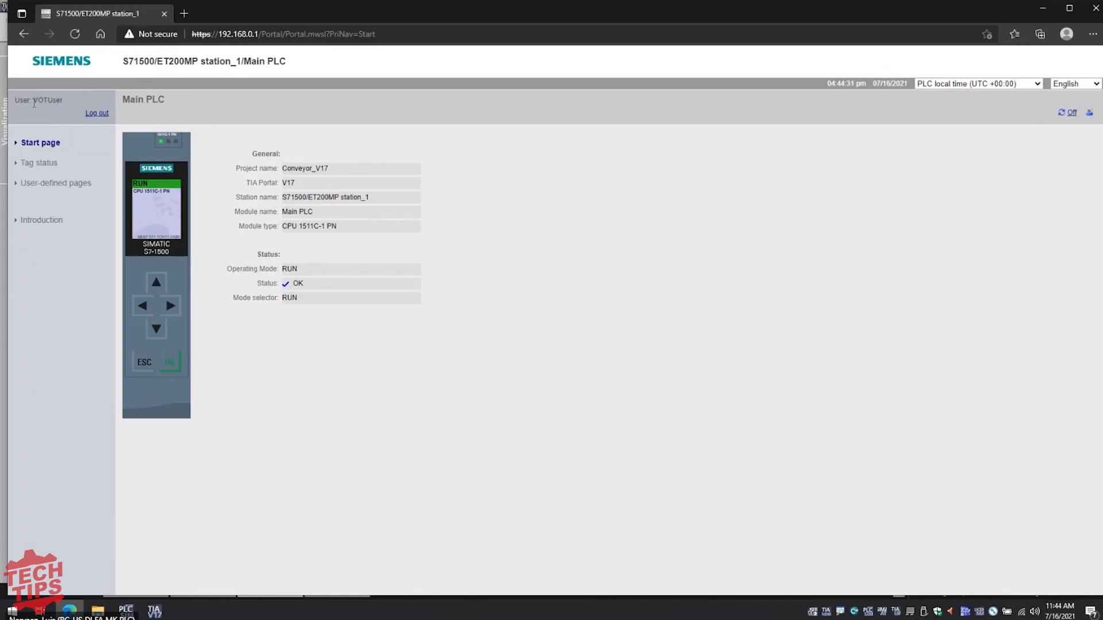
Step: Open the Dashboard application's homepage from the user-defined pages and try to log in as VOTuser with the account password
click(20, 185)
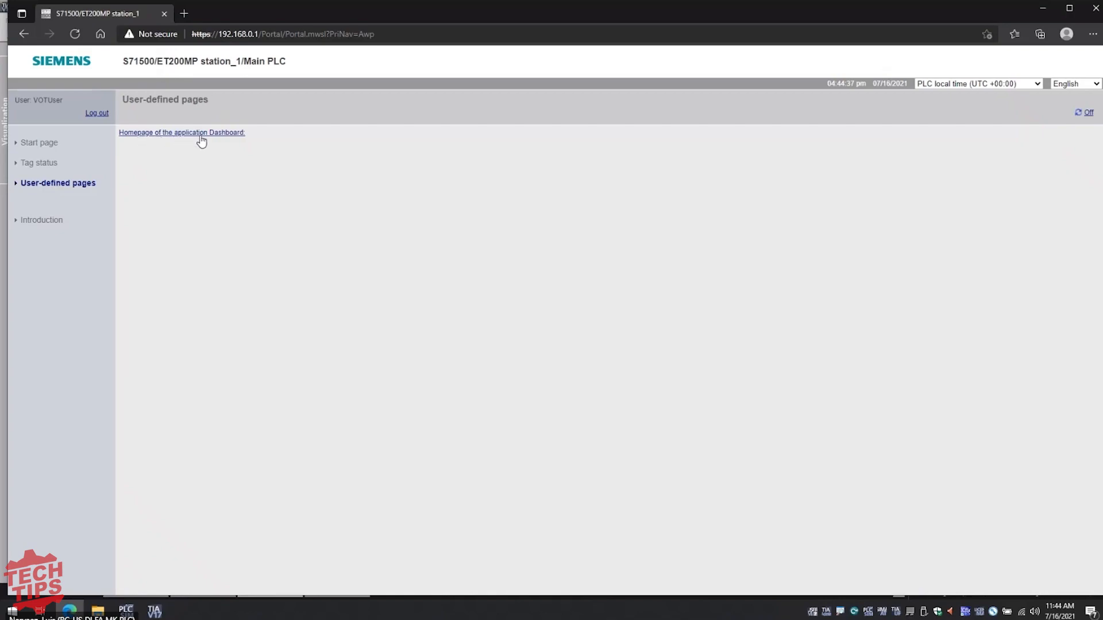
click(227, 134)
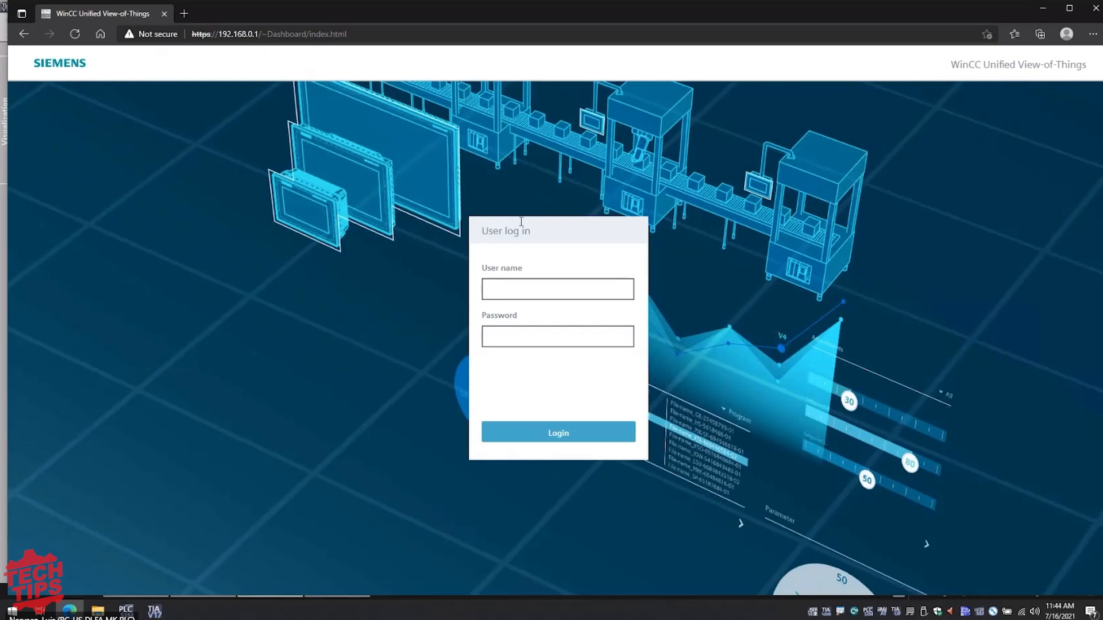
click(524, 294)
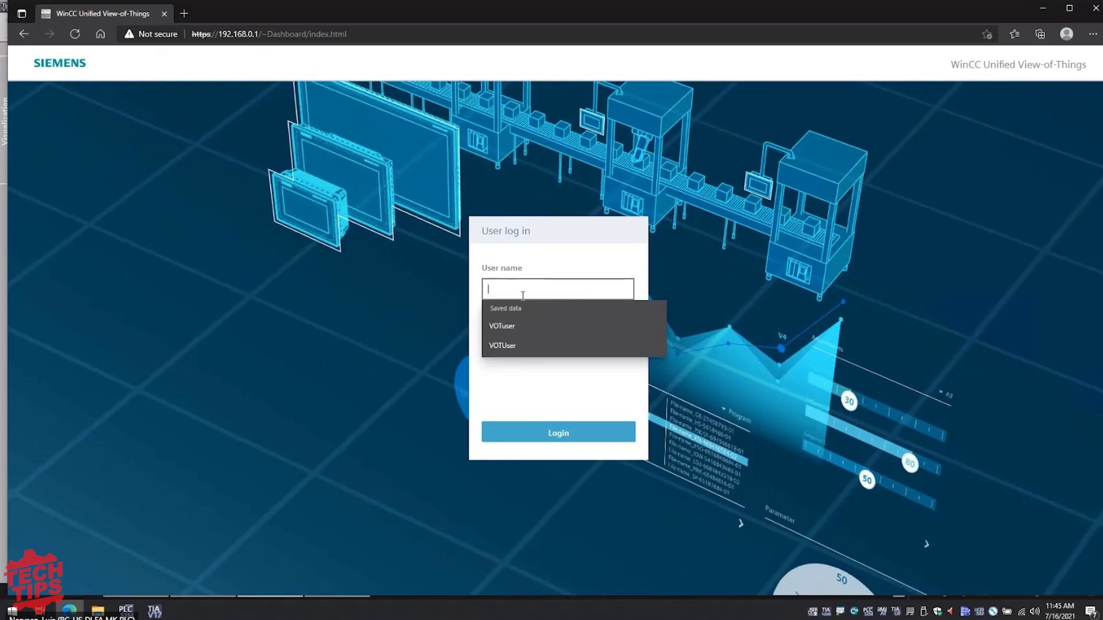
click(508, 326)
click(510, 338)
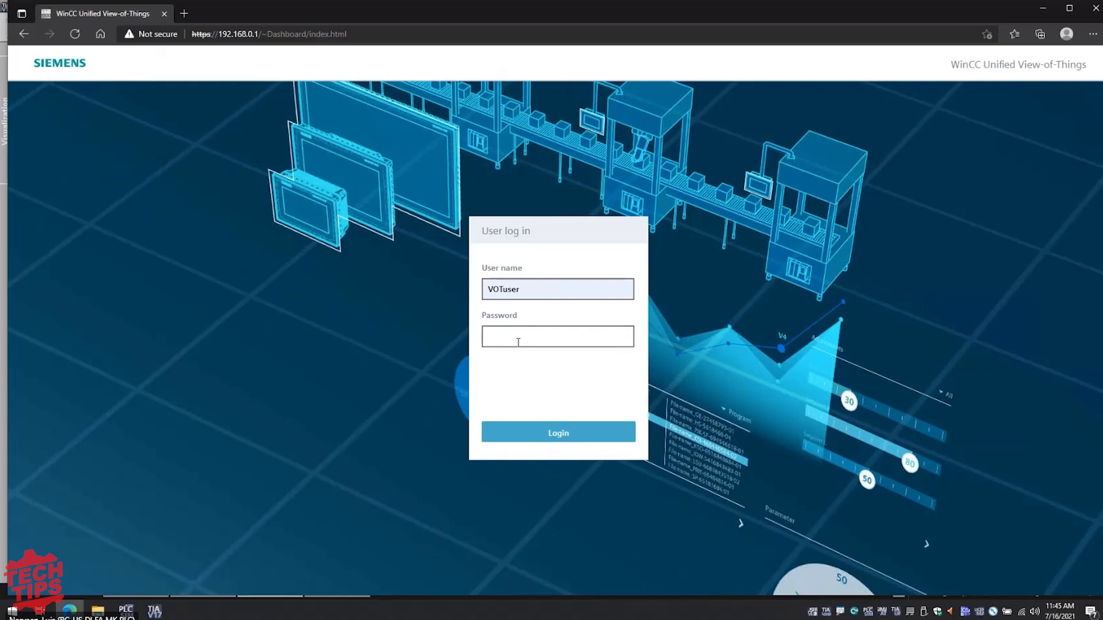
text(*********)
key(Return)
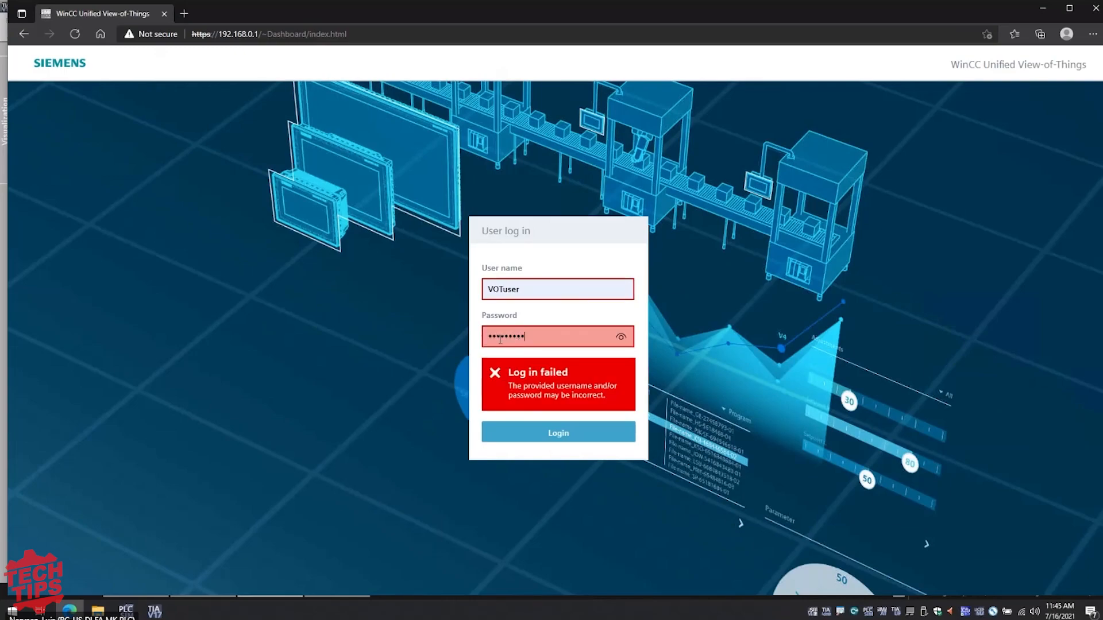
Step: Correct the user name to VOTUser and log in to the Dashboard application
drag(502, 289, 507, 289)
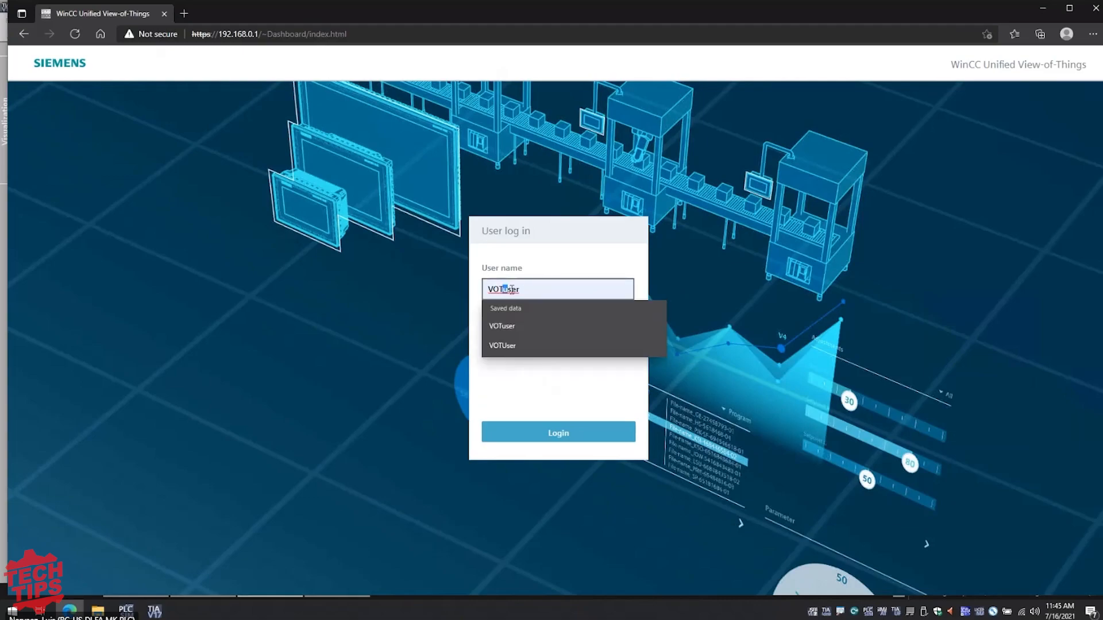
text(U)
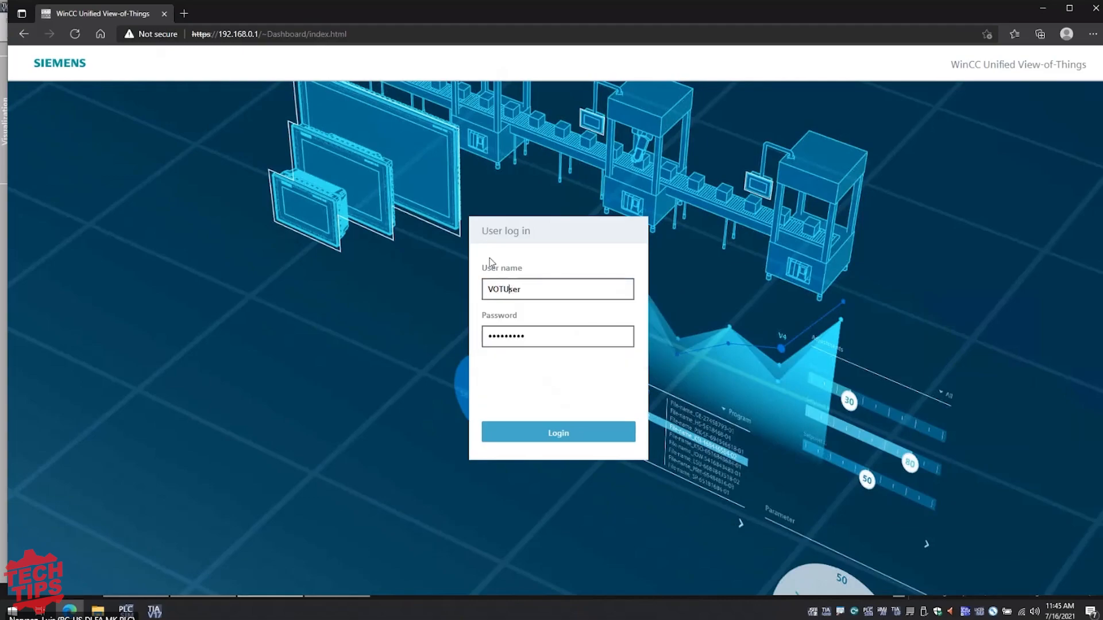
click(556, 443)
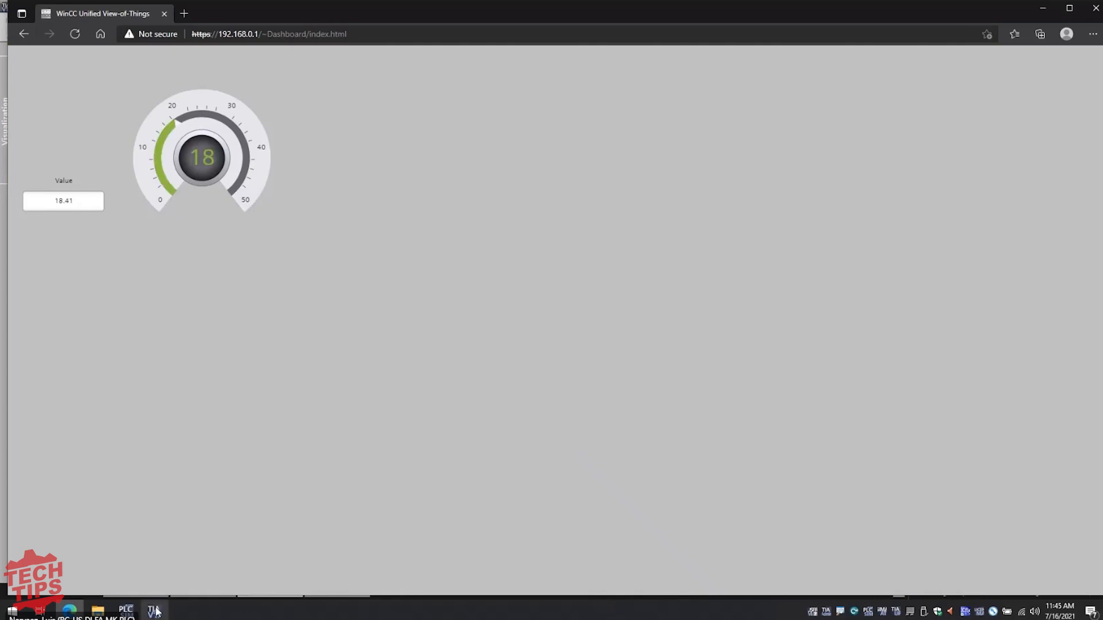
Step: Switch to TIA Portal and expand the Dashboard web application and its Screens folder in the project tree
mouse_move(155, 611)
click(158, 553)
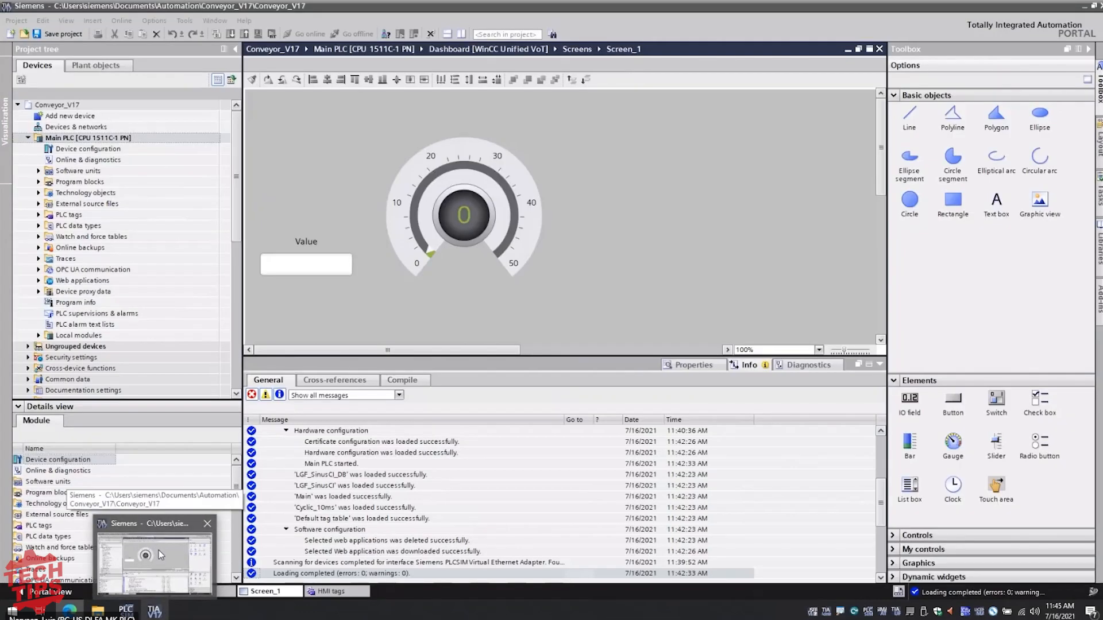
click(158, 550)
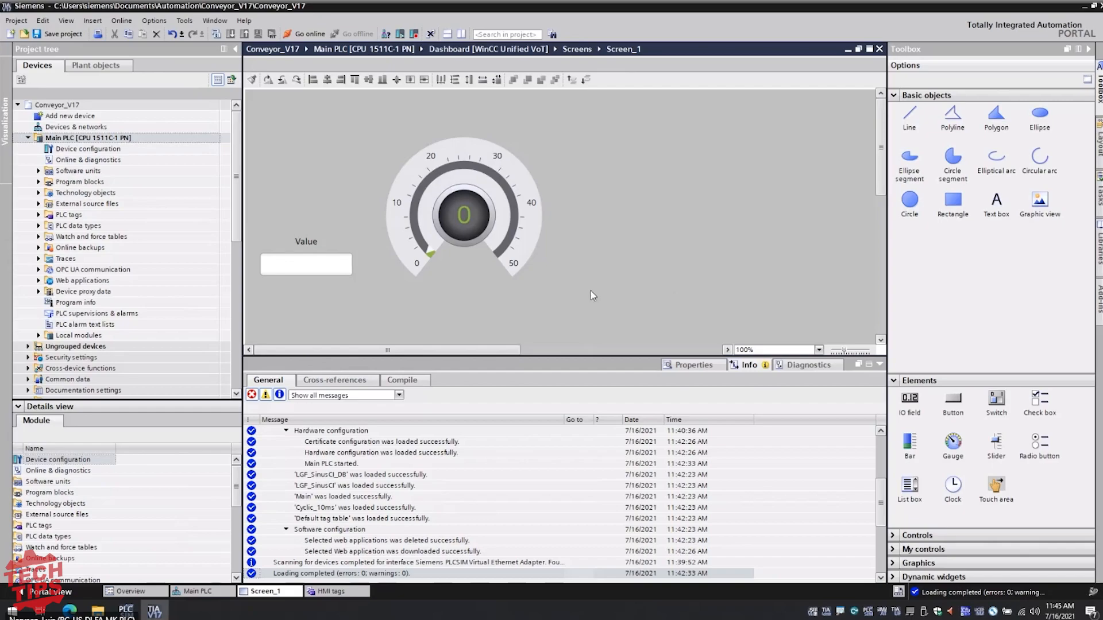
click(39, 281)
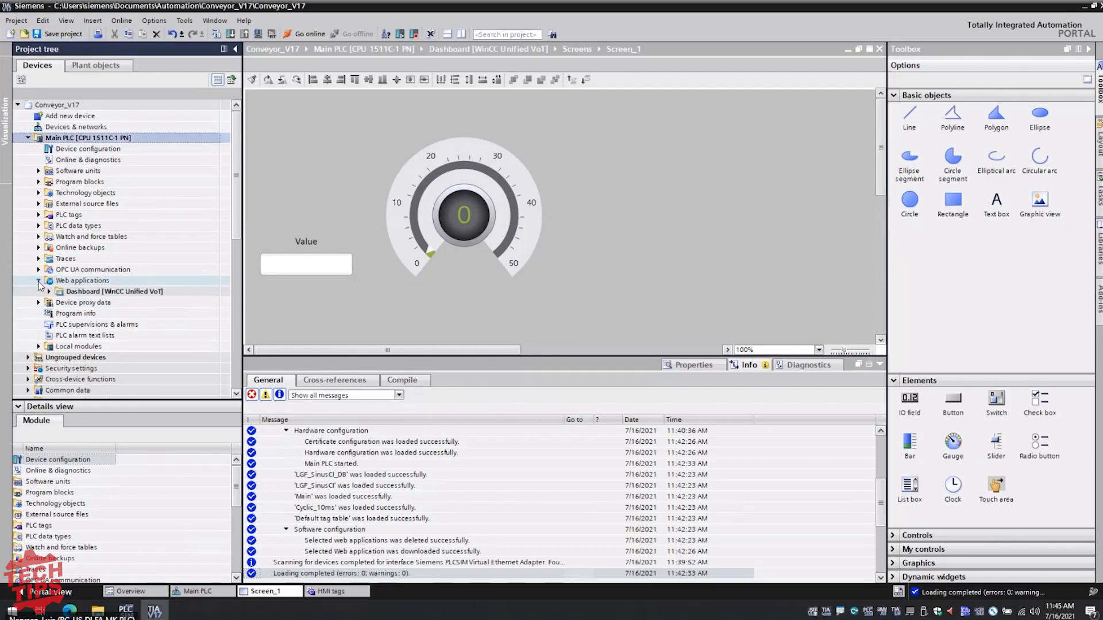
click(49, 292)
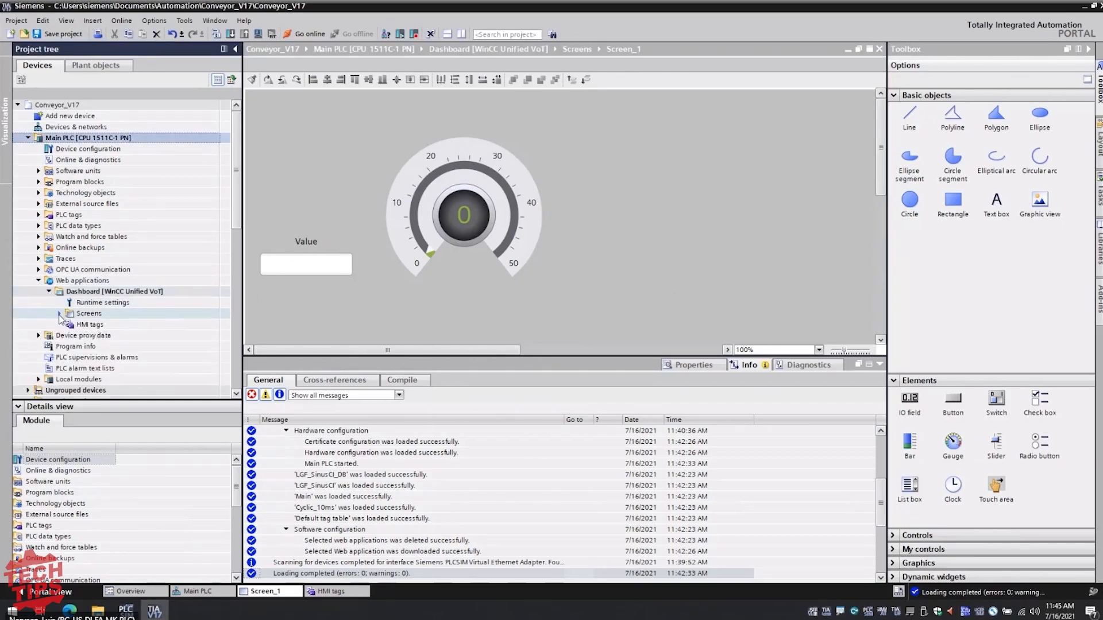
click(59, 313)
right_click(90, 337)
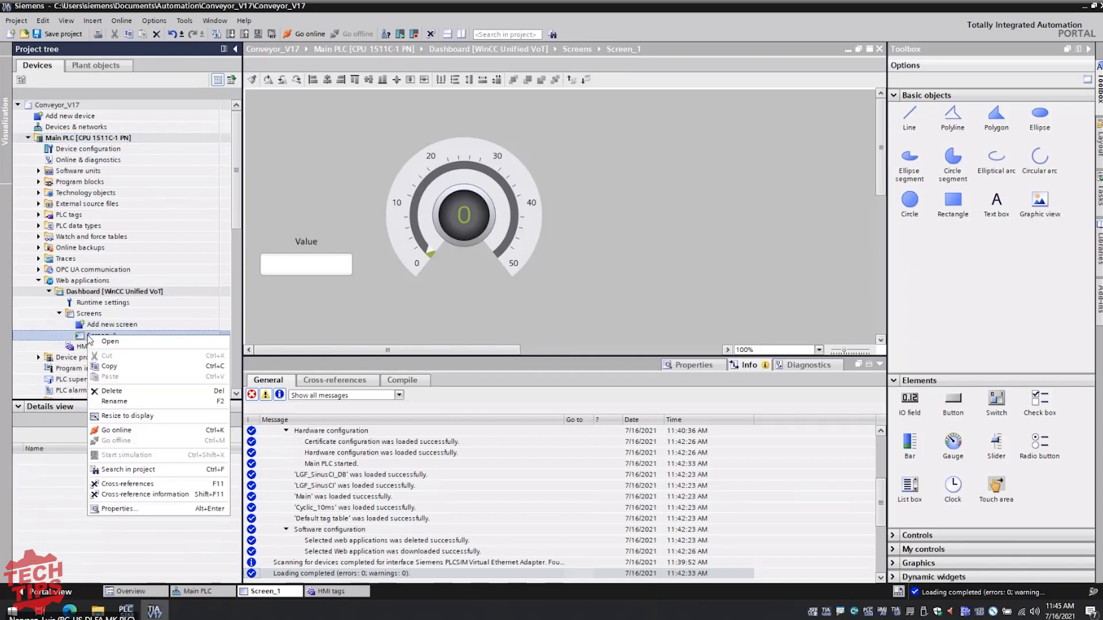
click(121, 509)
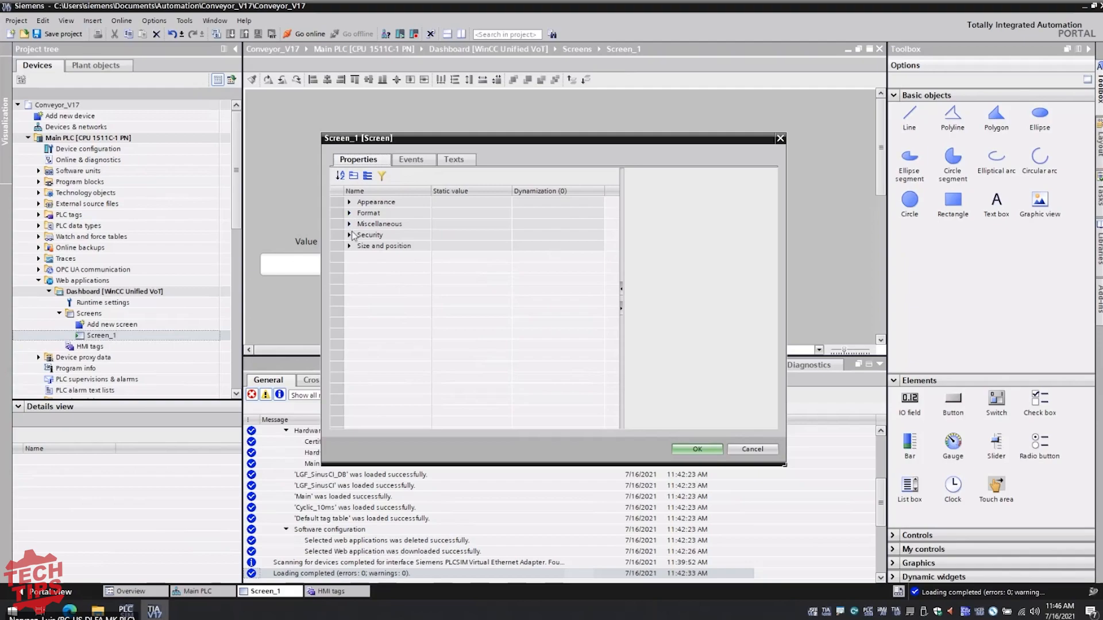
click(780, 139)
Step: Open the Dashboard application's runtime settings, where its View of Things application cycle is defined
double_click(102, 302)
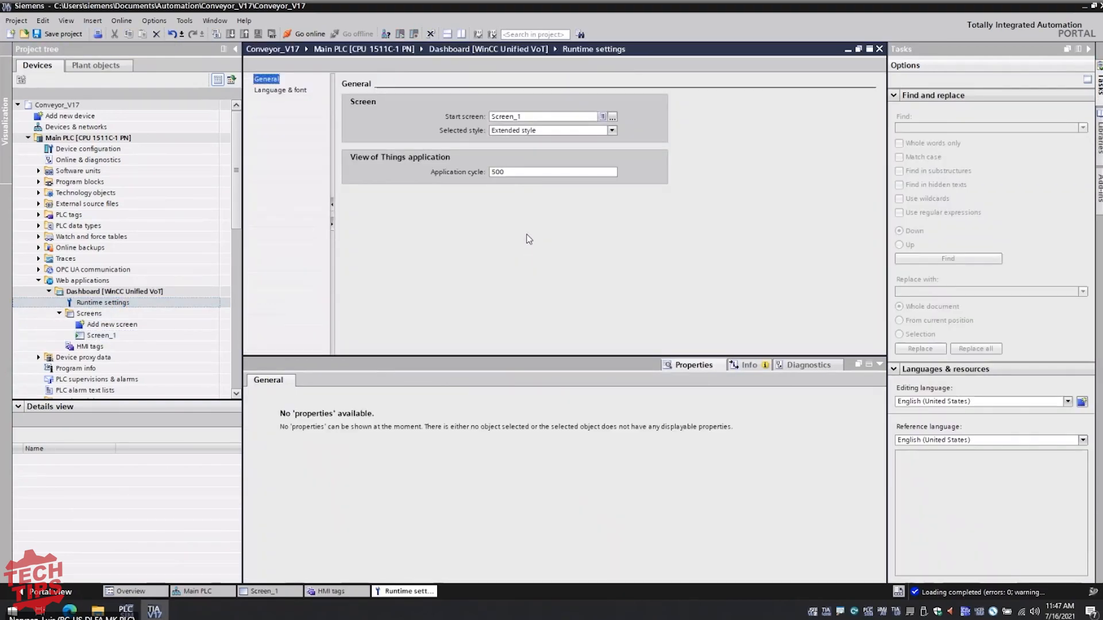
double_click(493, 171)
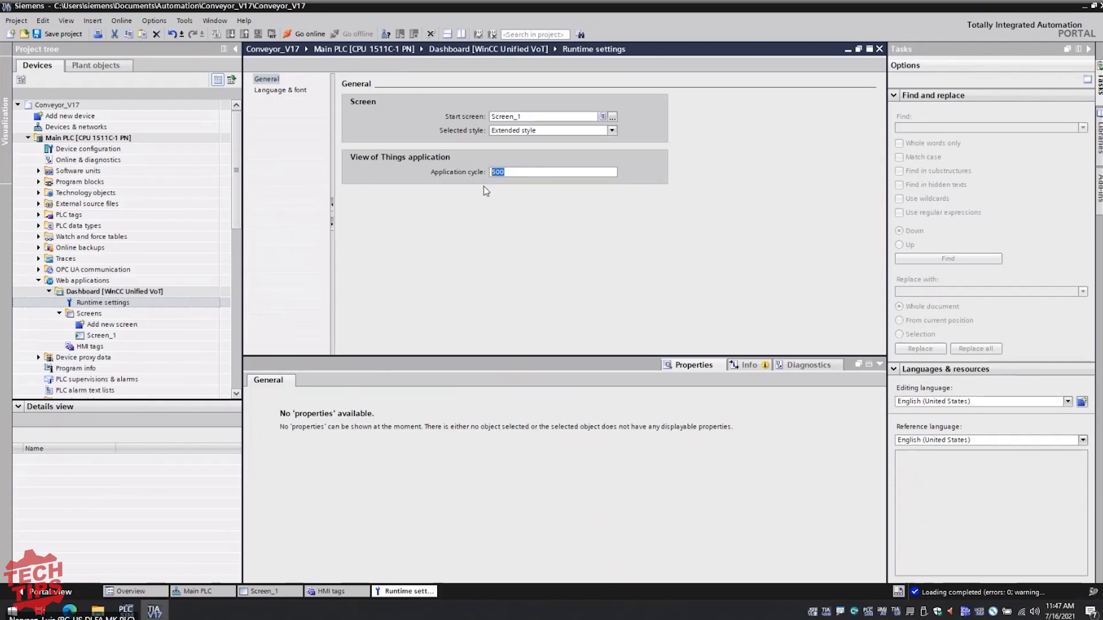
click(89, 306)
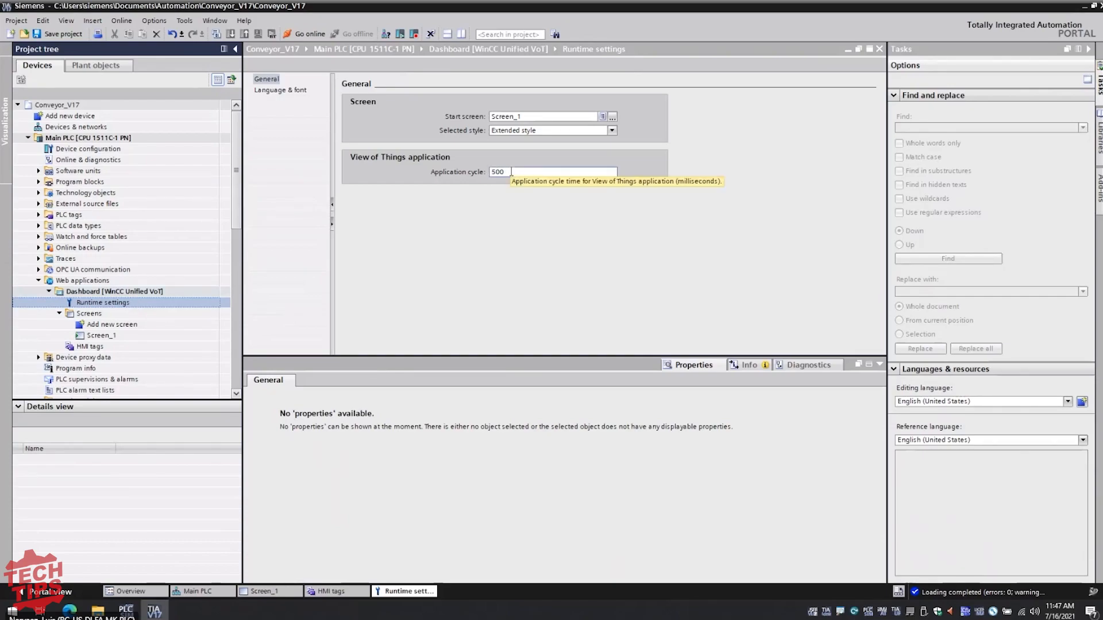
Step: Try to set the View of Things application cycle to 100 ms
double_click(511, 171)
text(200)
key(BackSpace)
key(BackSpace)
key(BackSpace)
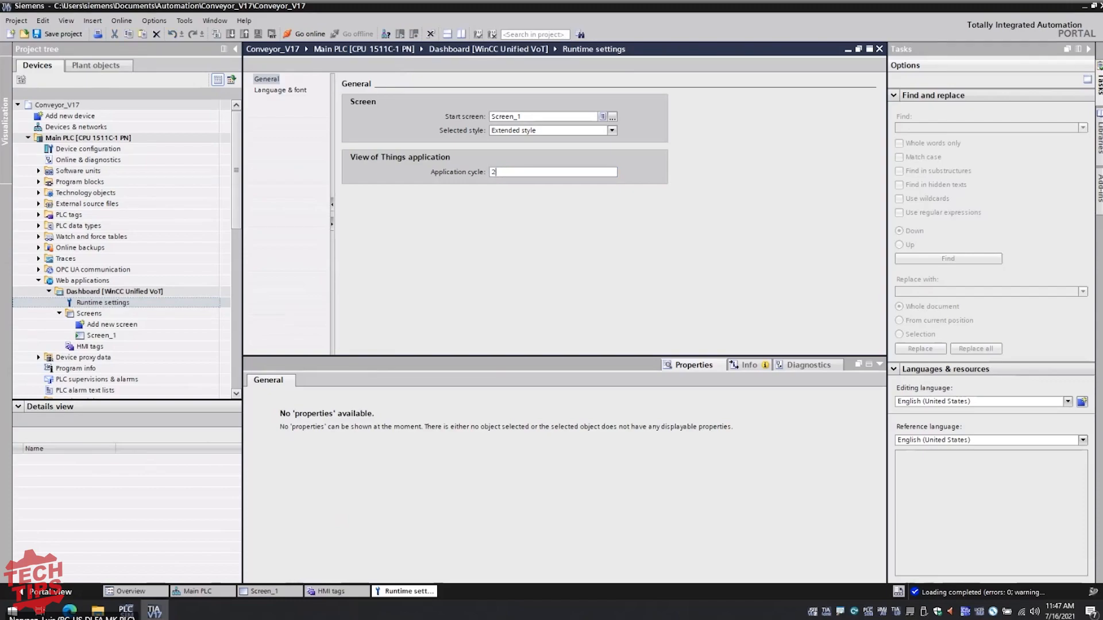
text(100)
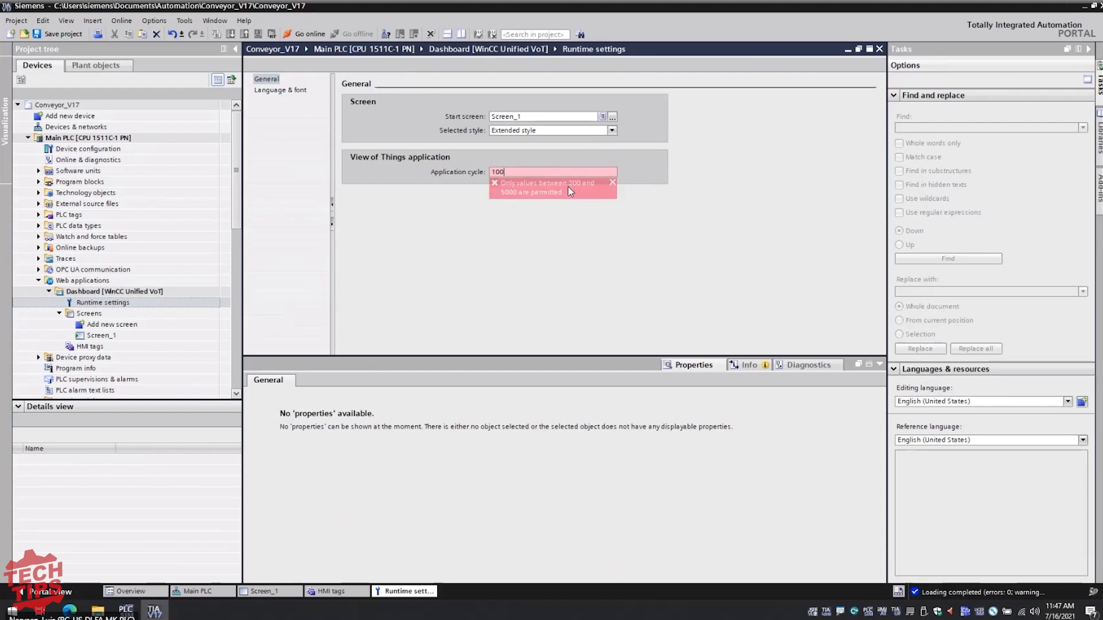
Step: Set the View of Things application cycle to 200 ms and switch to the browser showing the Dashboard page
double_click(490, 171)
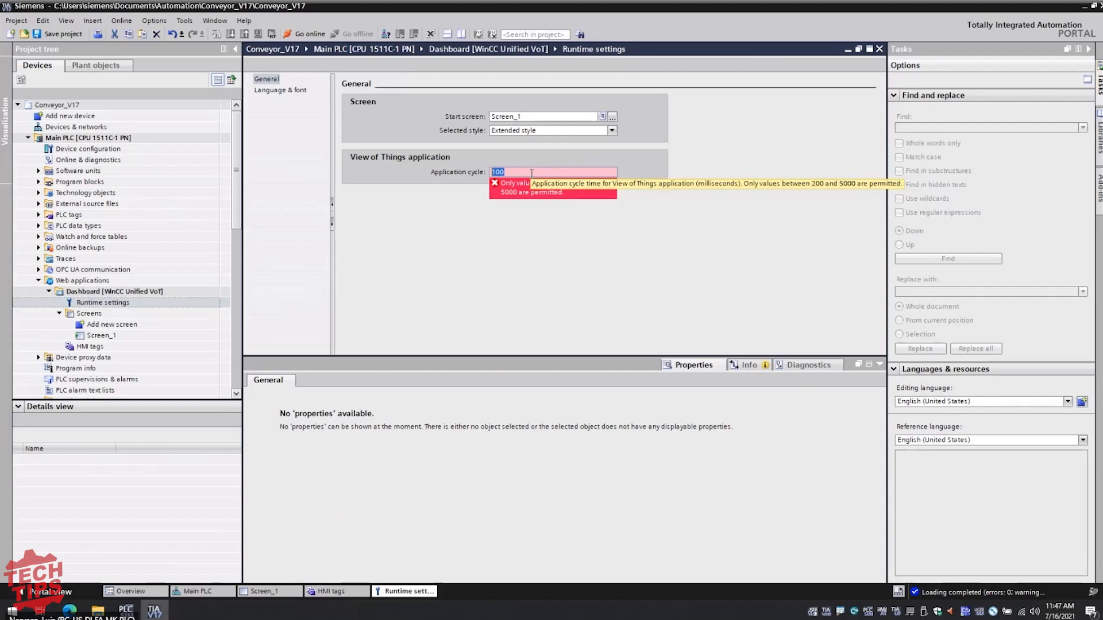
text(200)
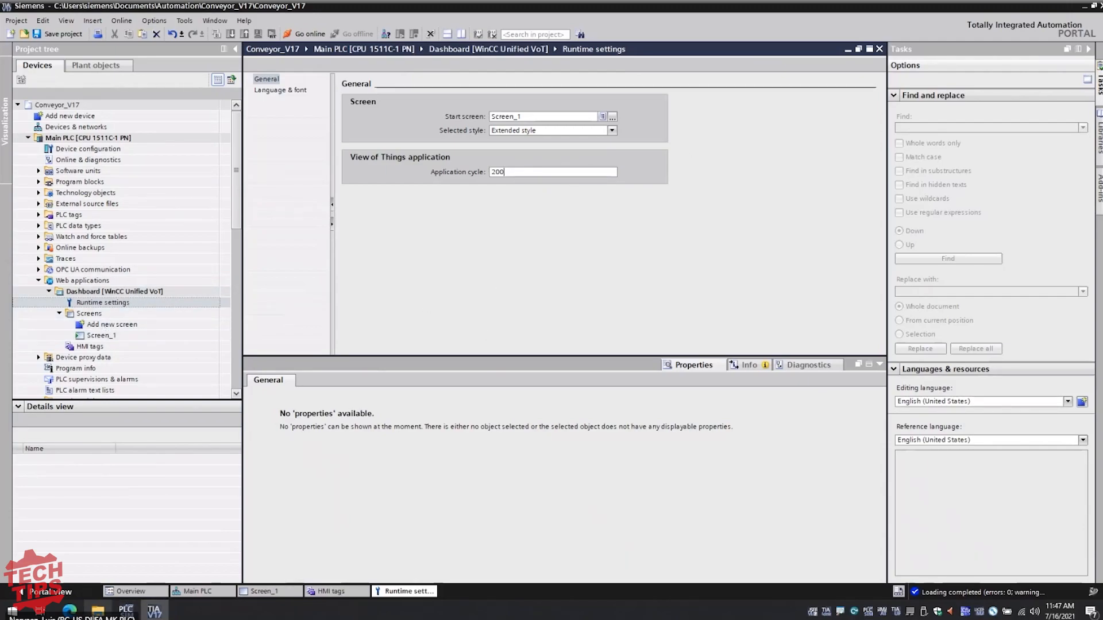
click(70, 610)
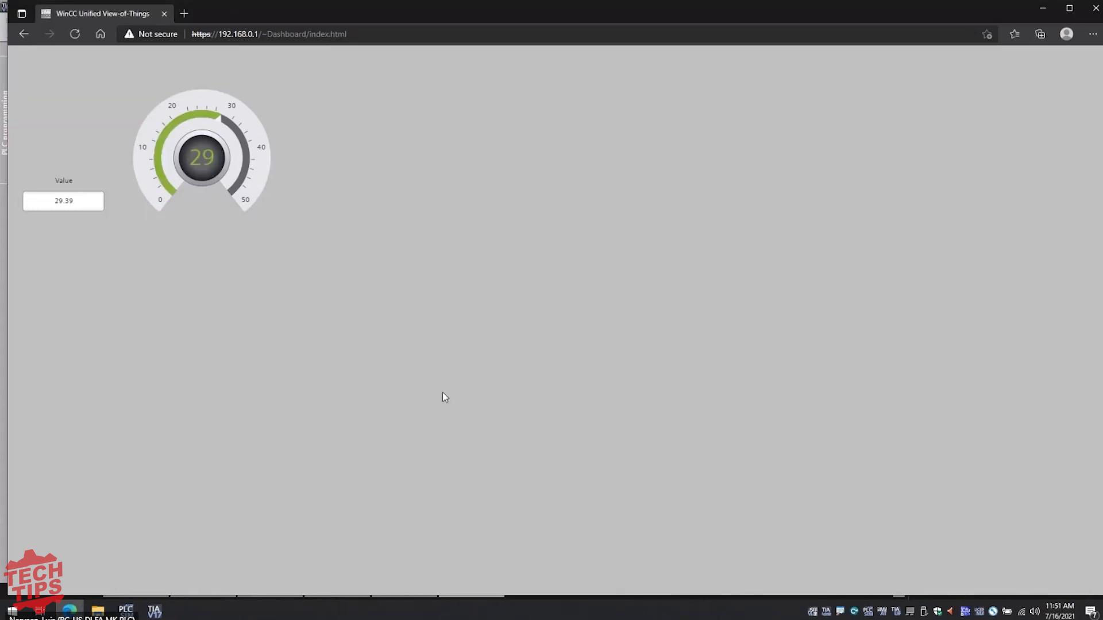